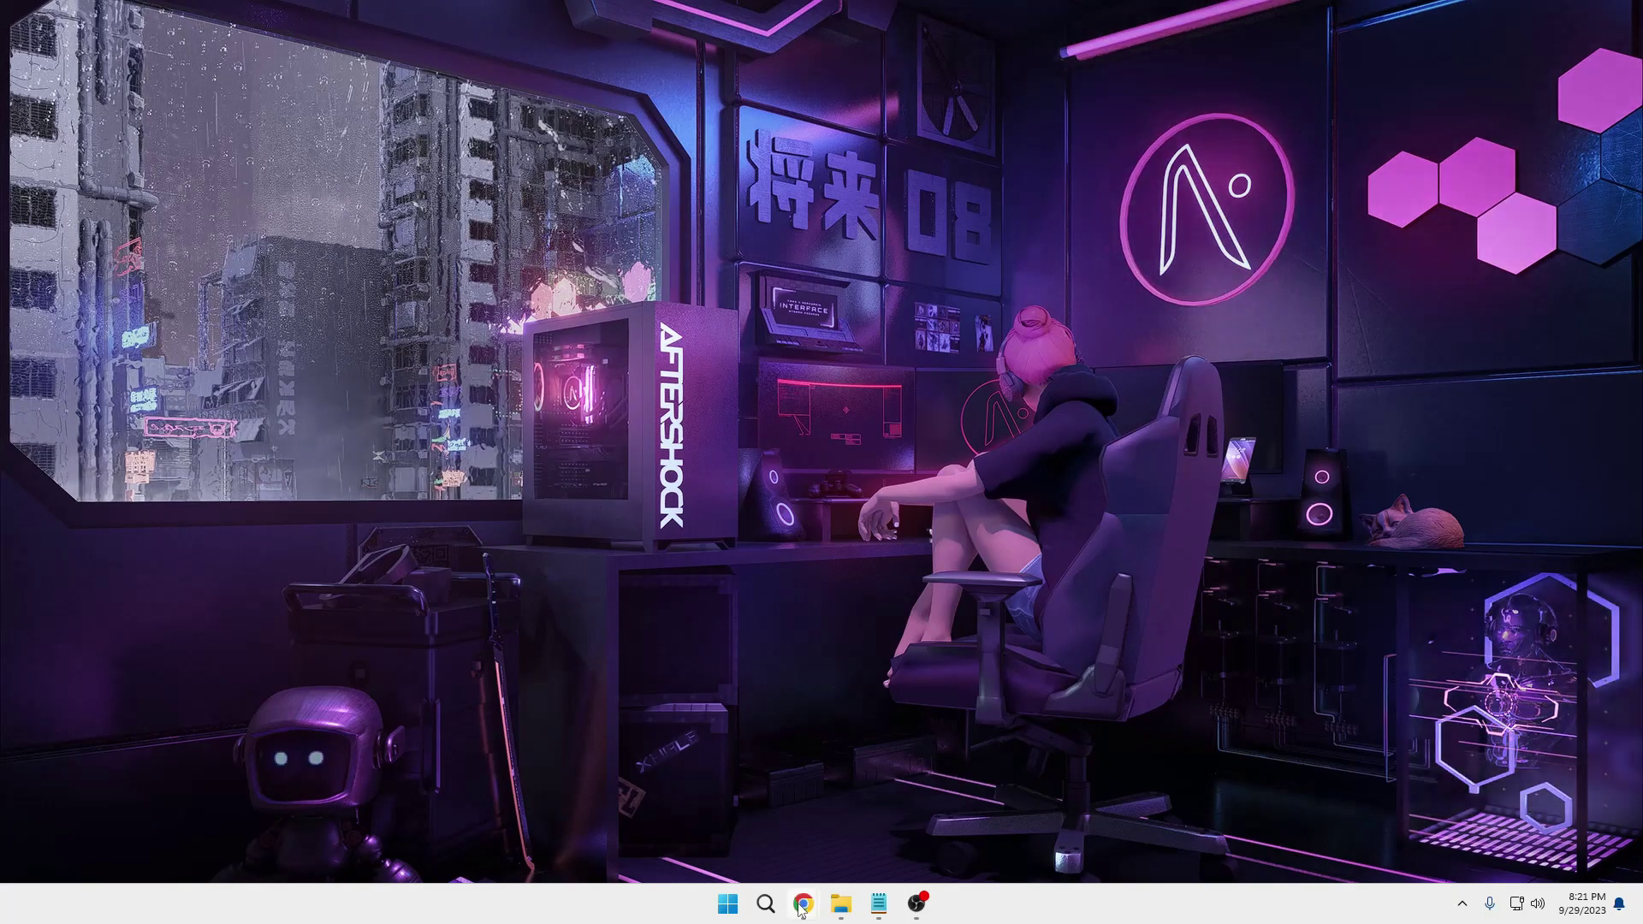
Register an Octo Browser account on octobrowser.net, then minimize Chrome
mouse_move(803, 912)
left_click(847, 838)
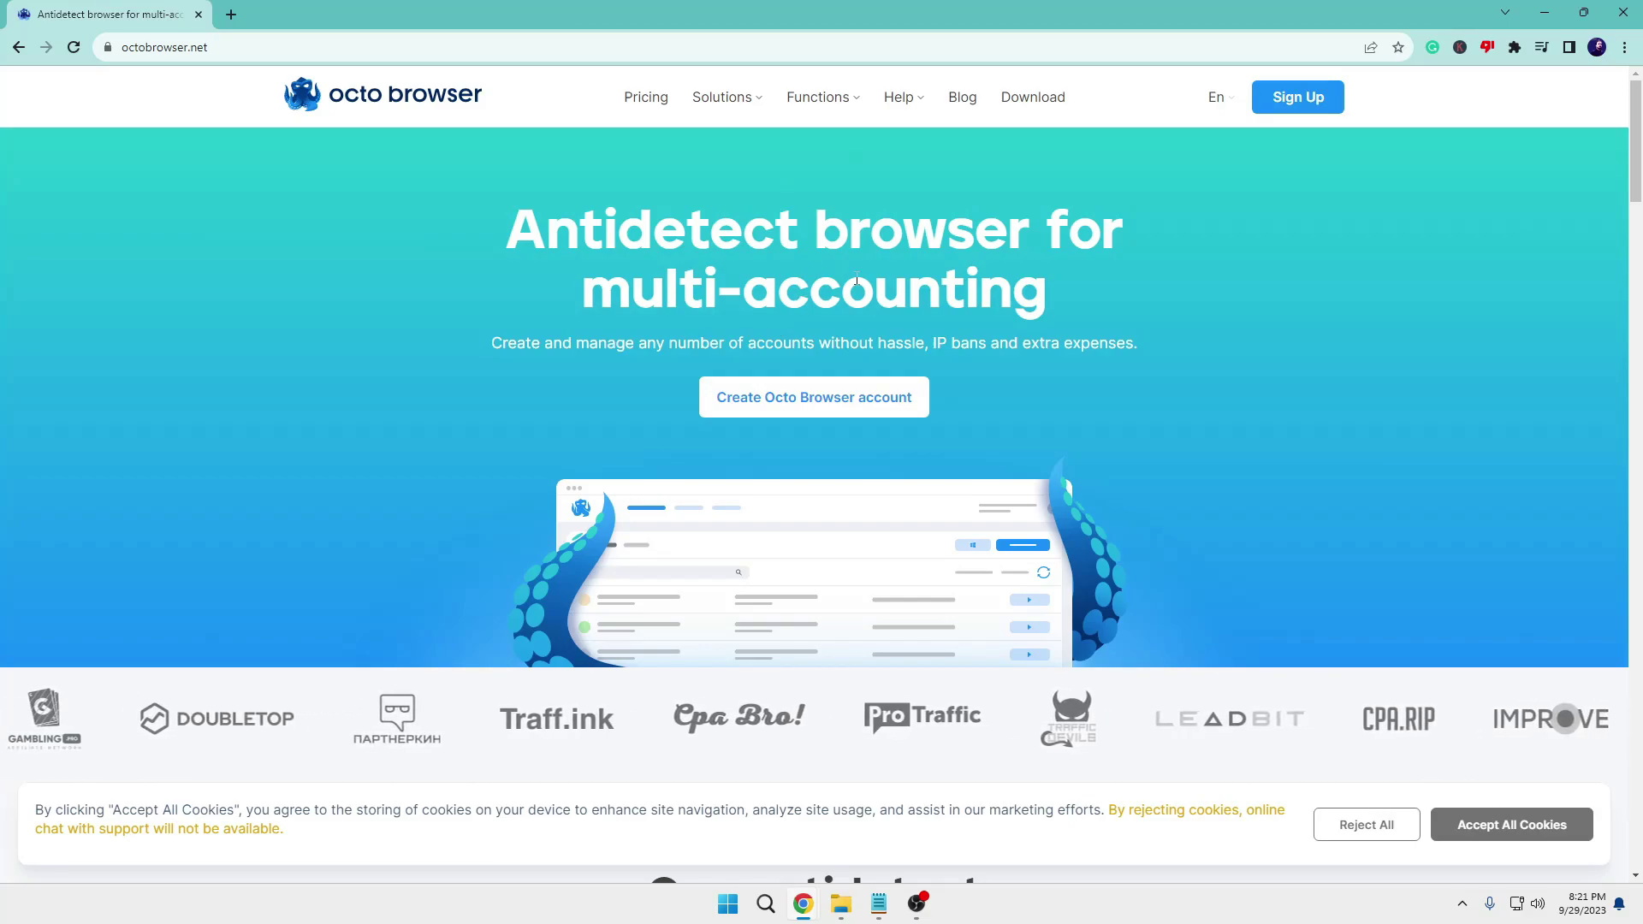
left_click(797, 403)
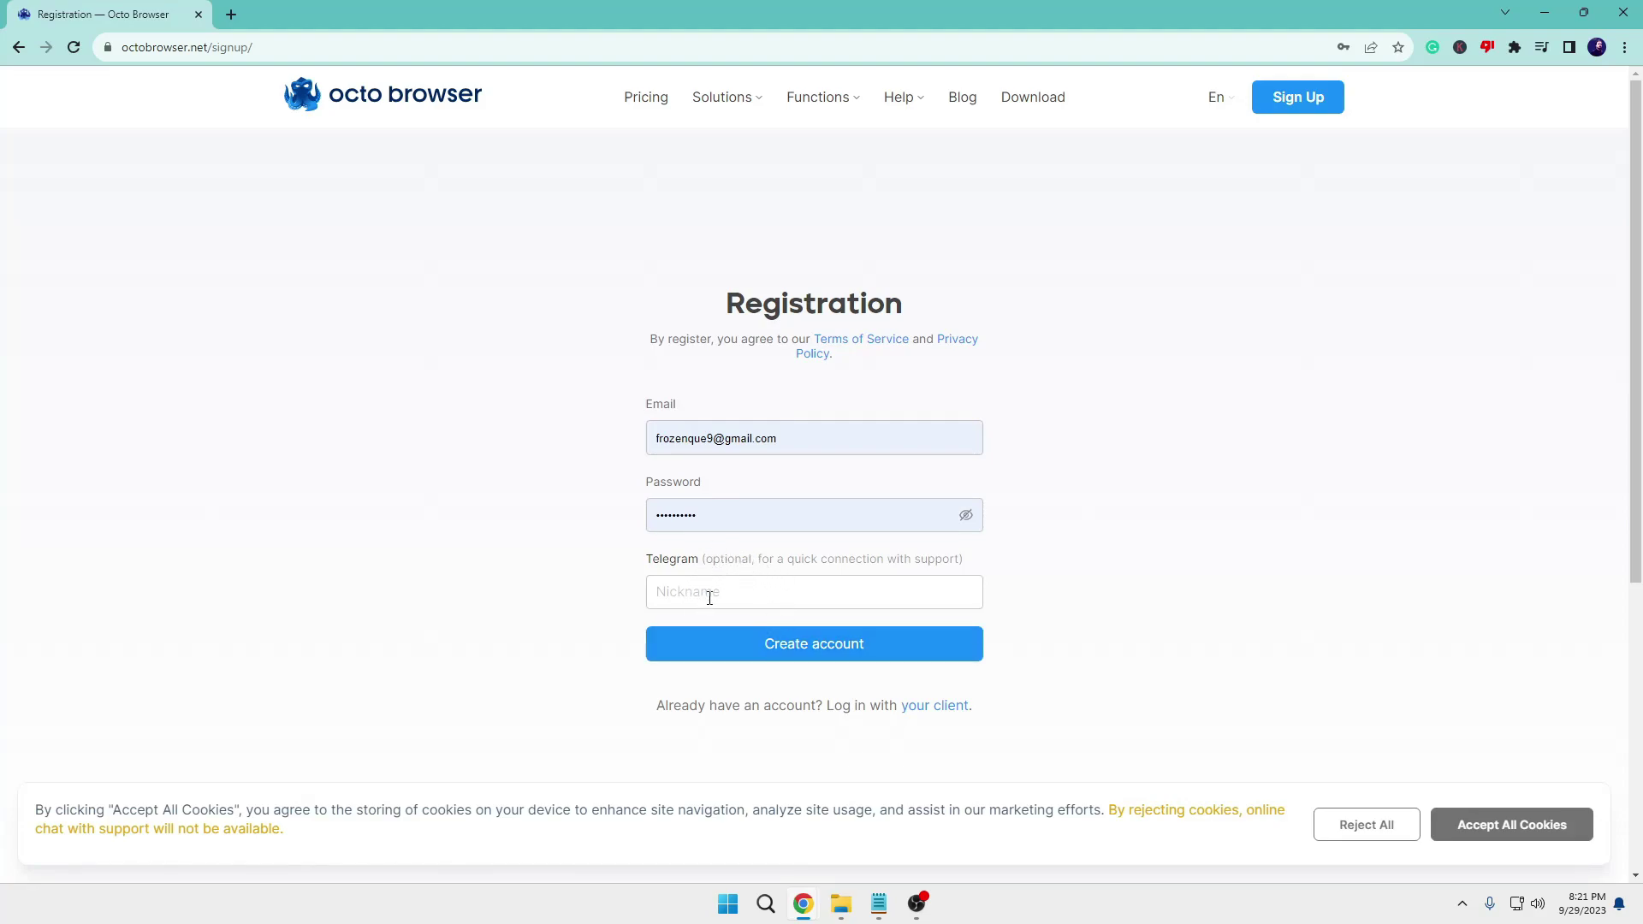
left_click(823, 655)
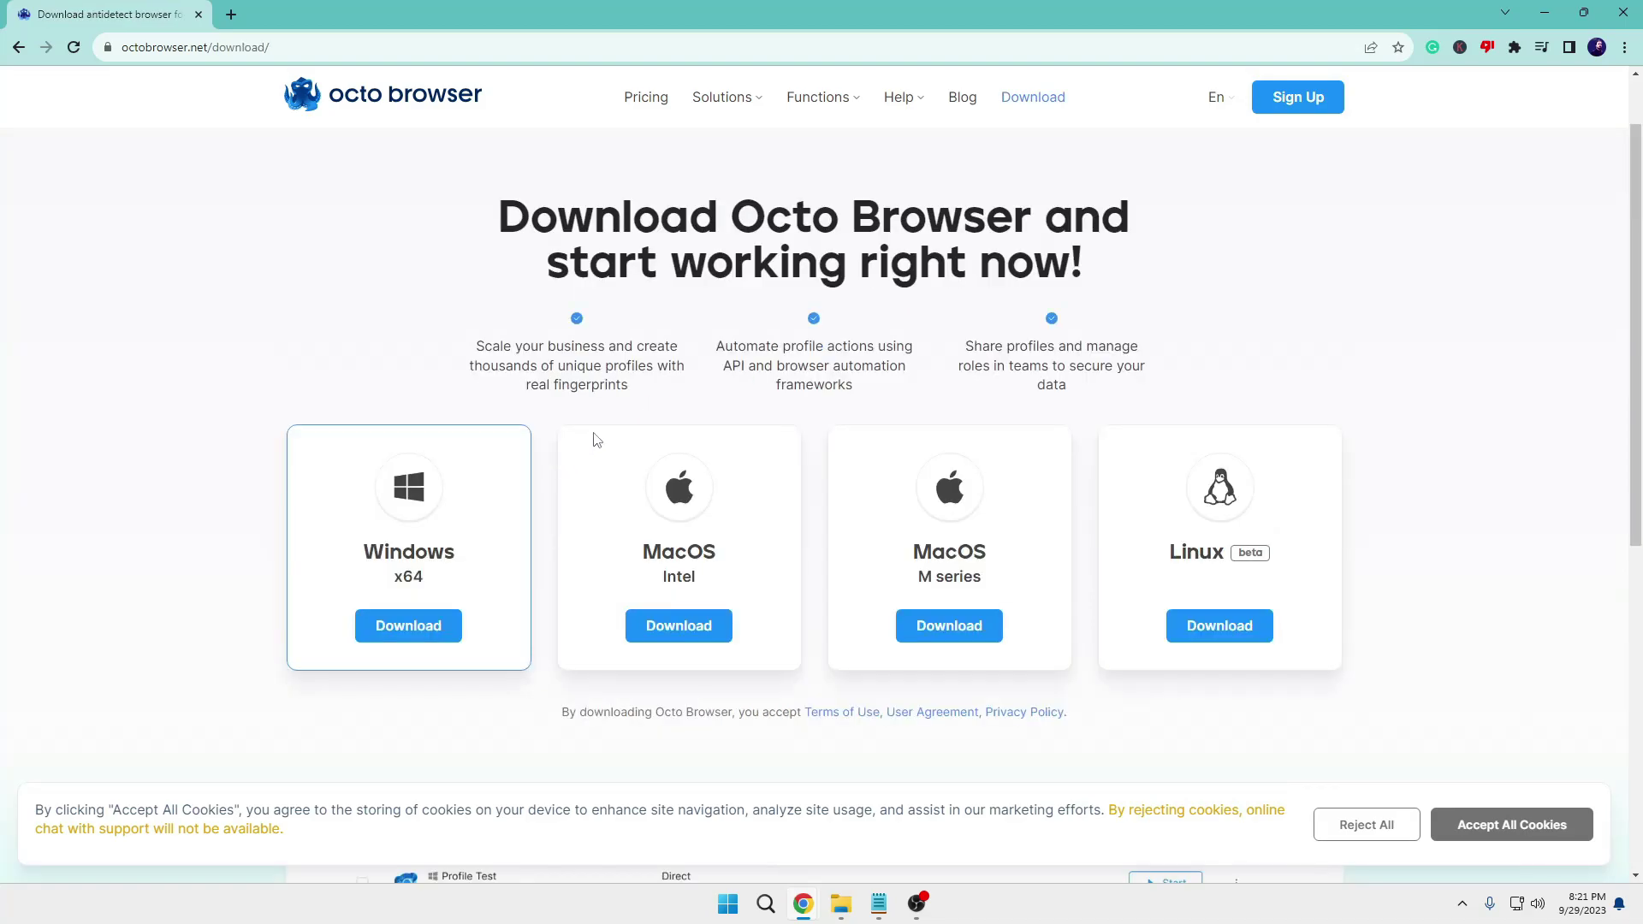
scroll(610, 446, "down", 1)
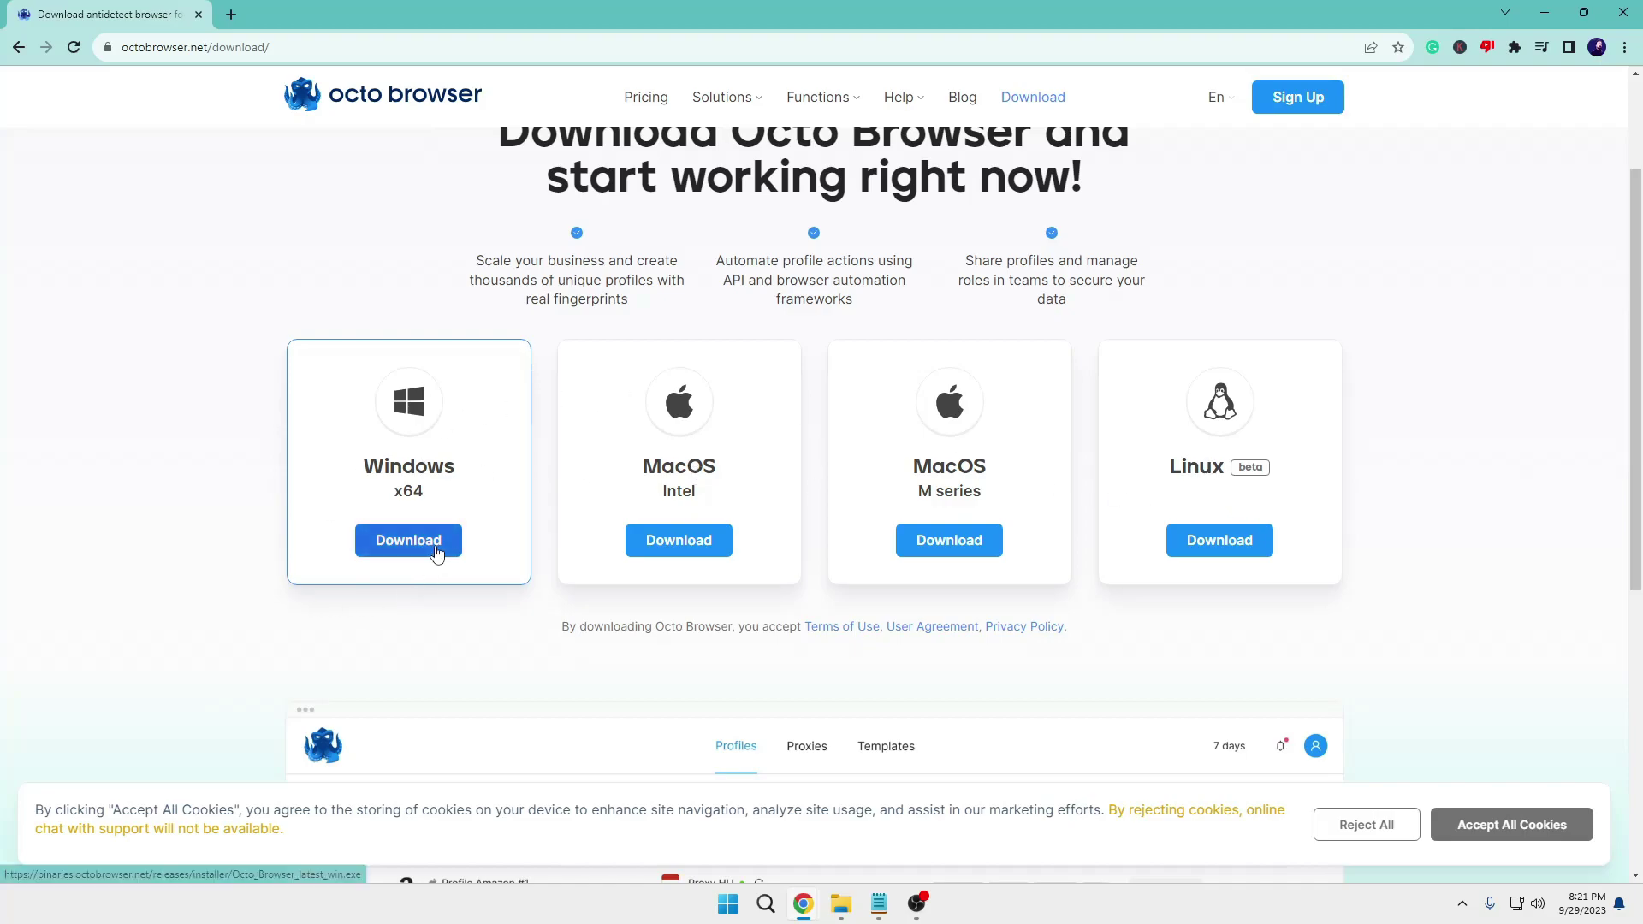
left_click(1549, 12)
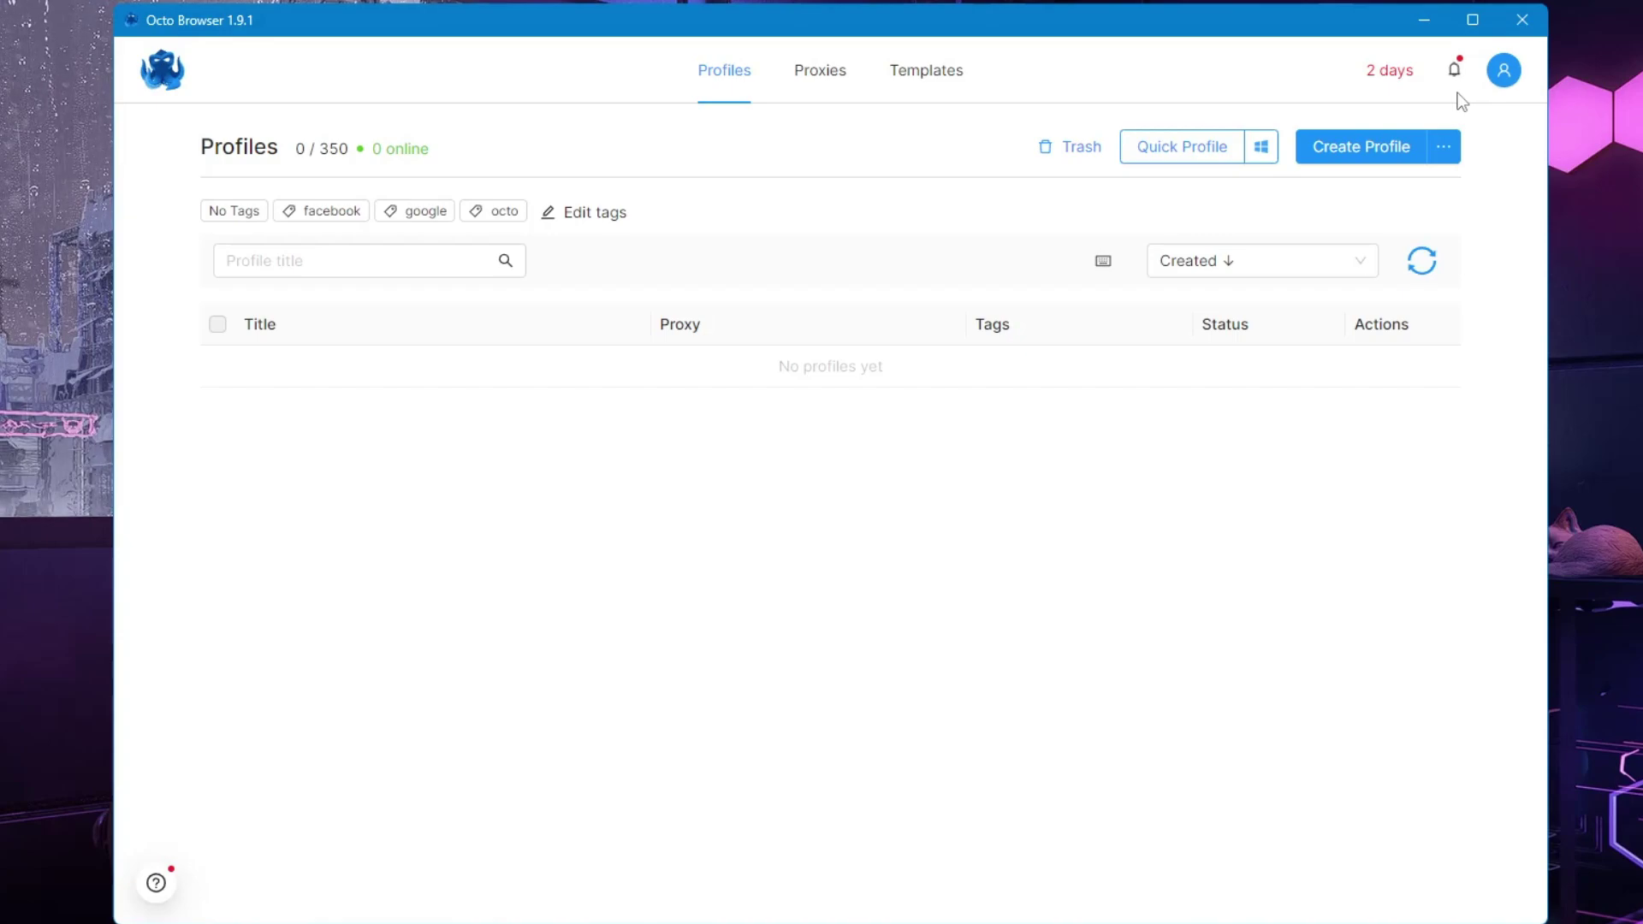
Open Billing from the account menu, enter a promo code, then close the promo dialog
left_click(1505, 82)
left_click(1422, 162)
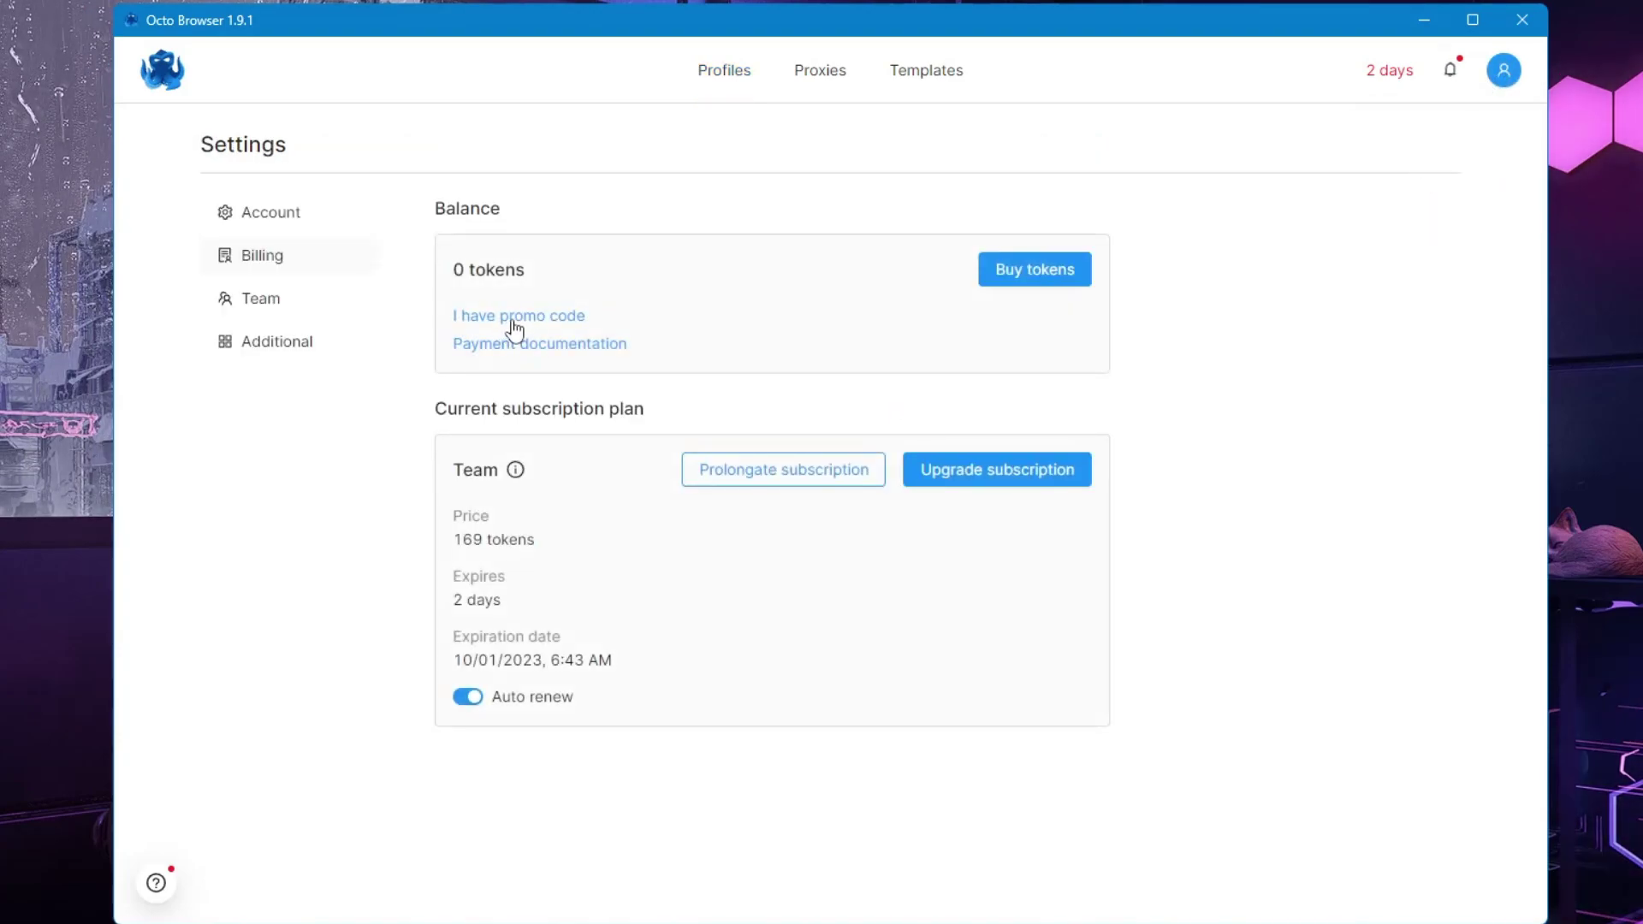
left_click(513, 318)
type("se")
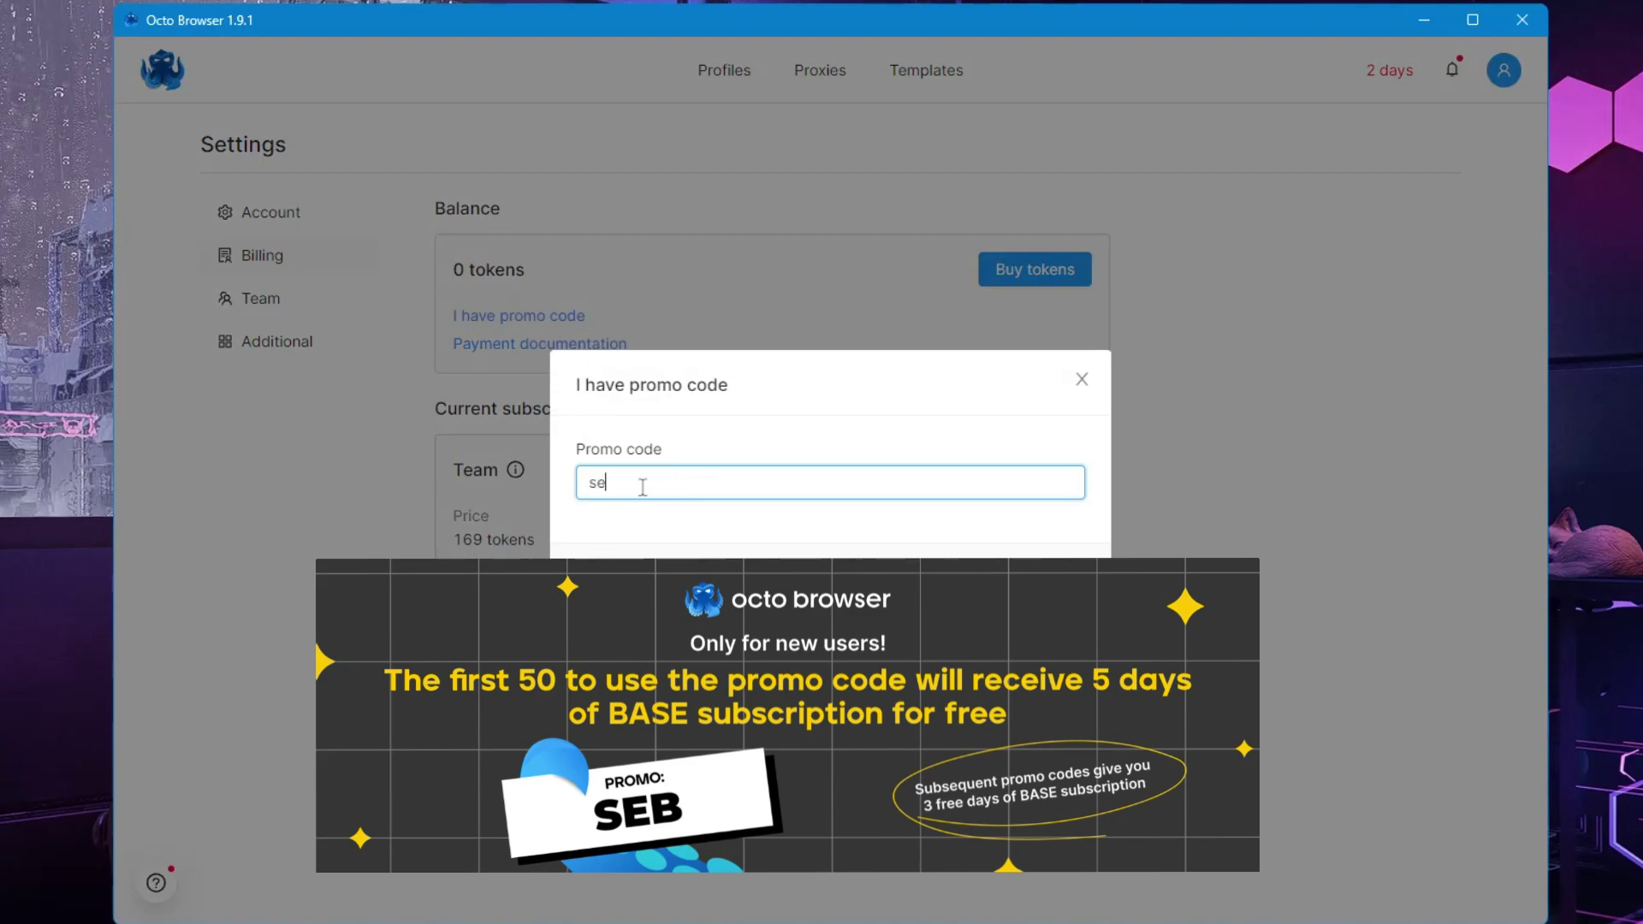
type("b")
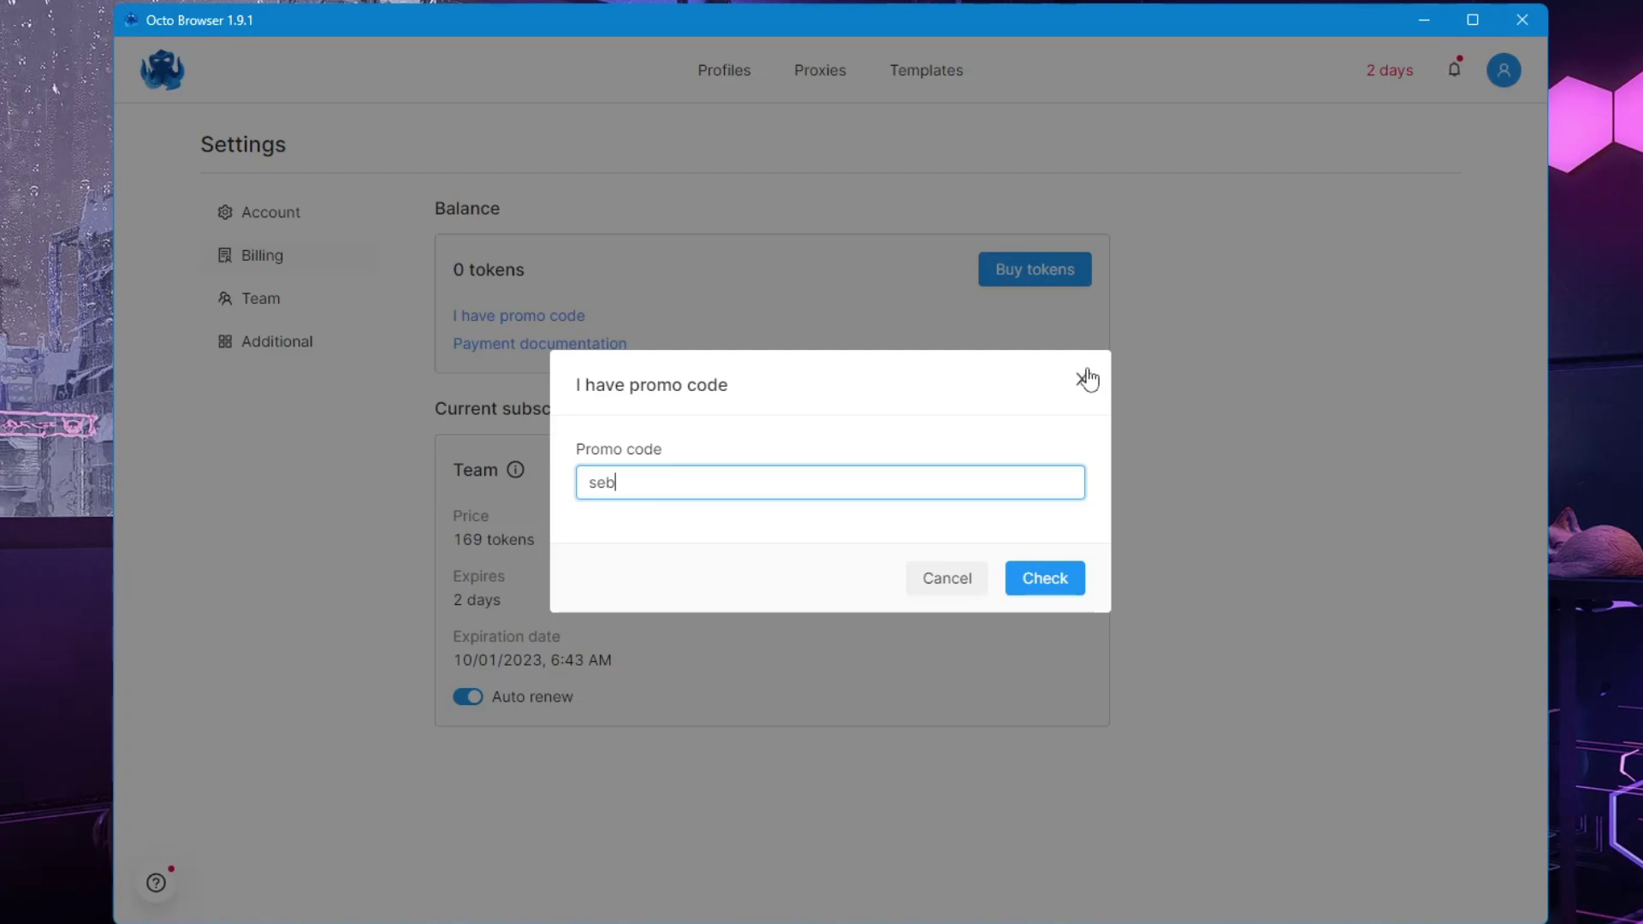
left_click(1085, 379)
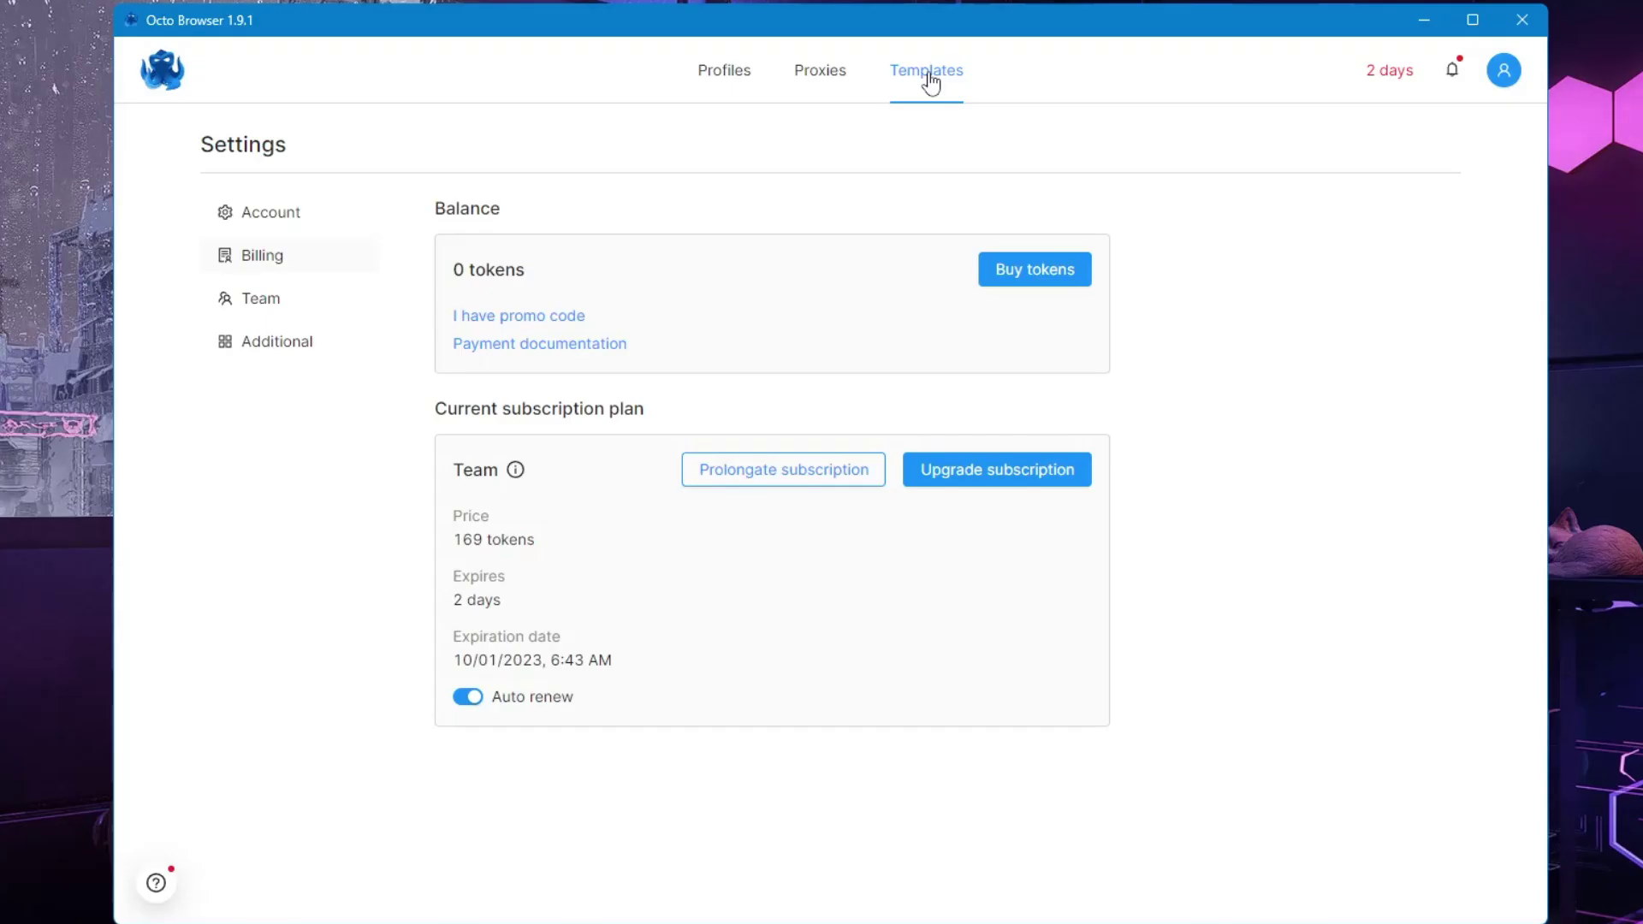
Create a new profile named 'Discord 1' and move on to its Description field
left_click(725, 80)
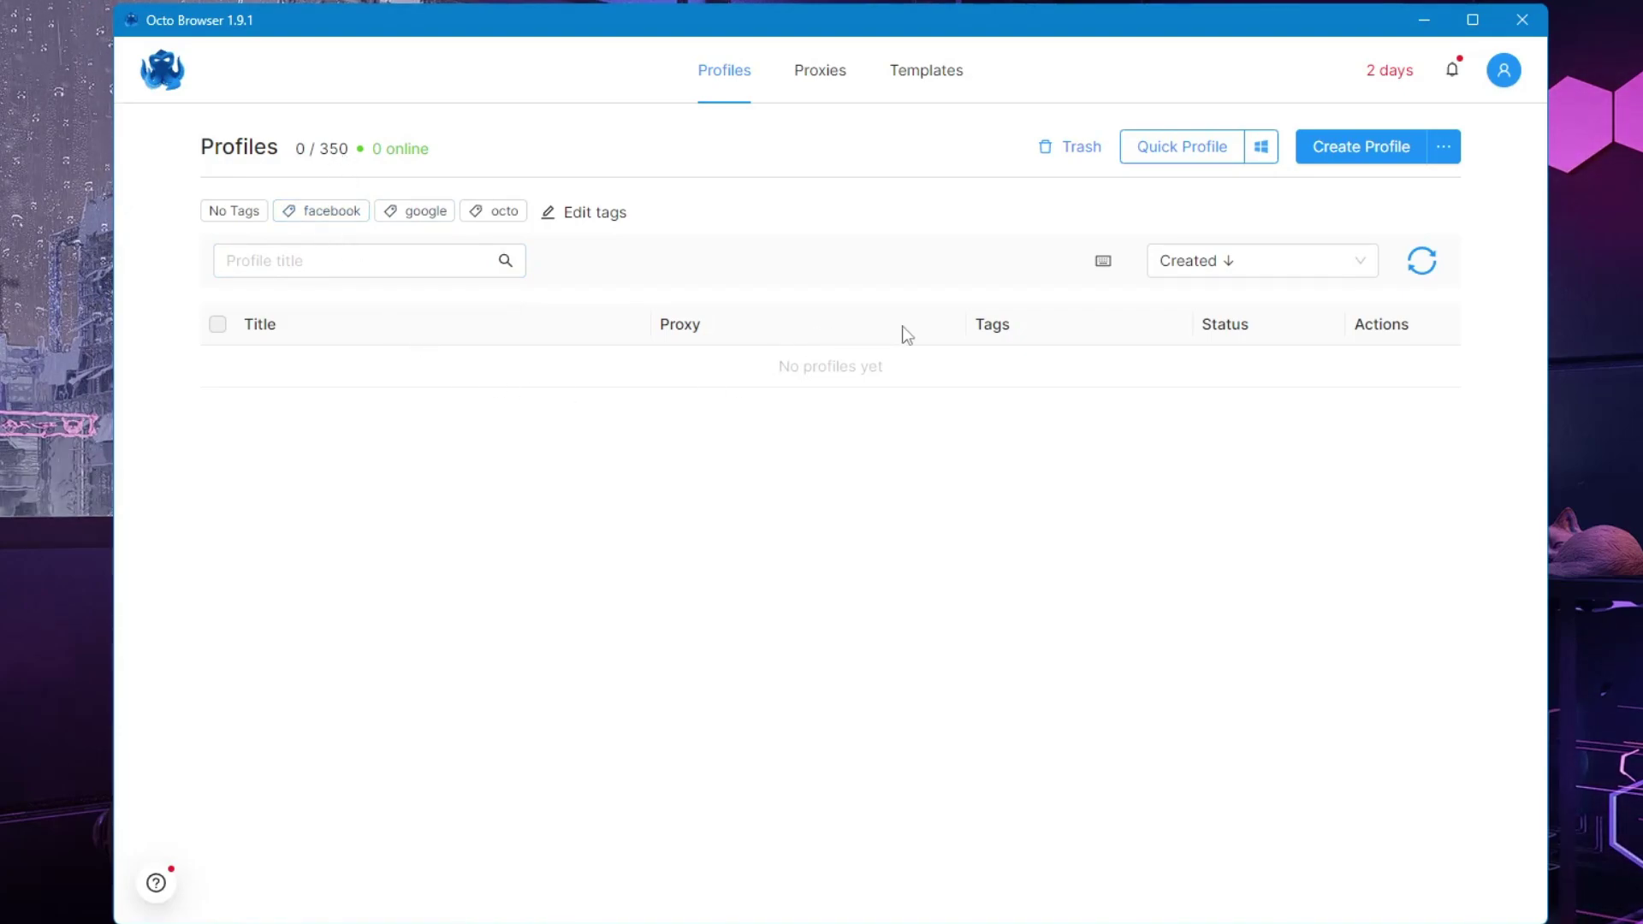
left_click(1369, 149)
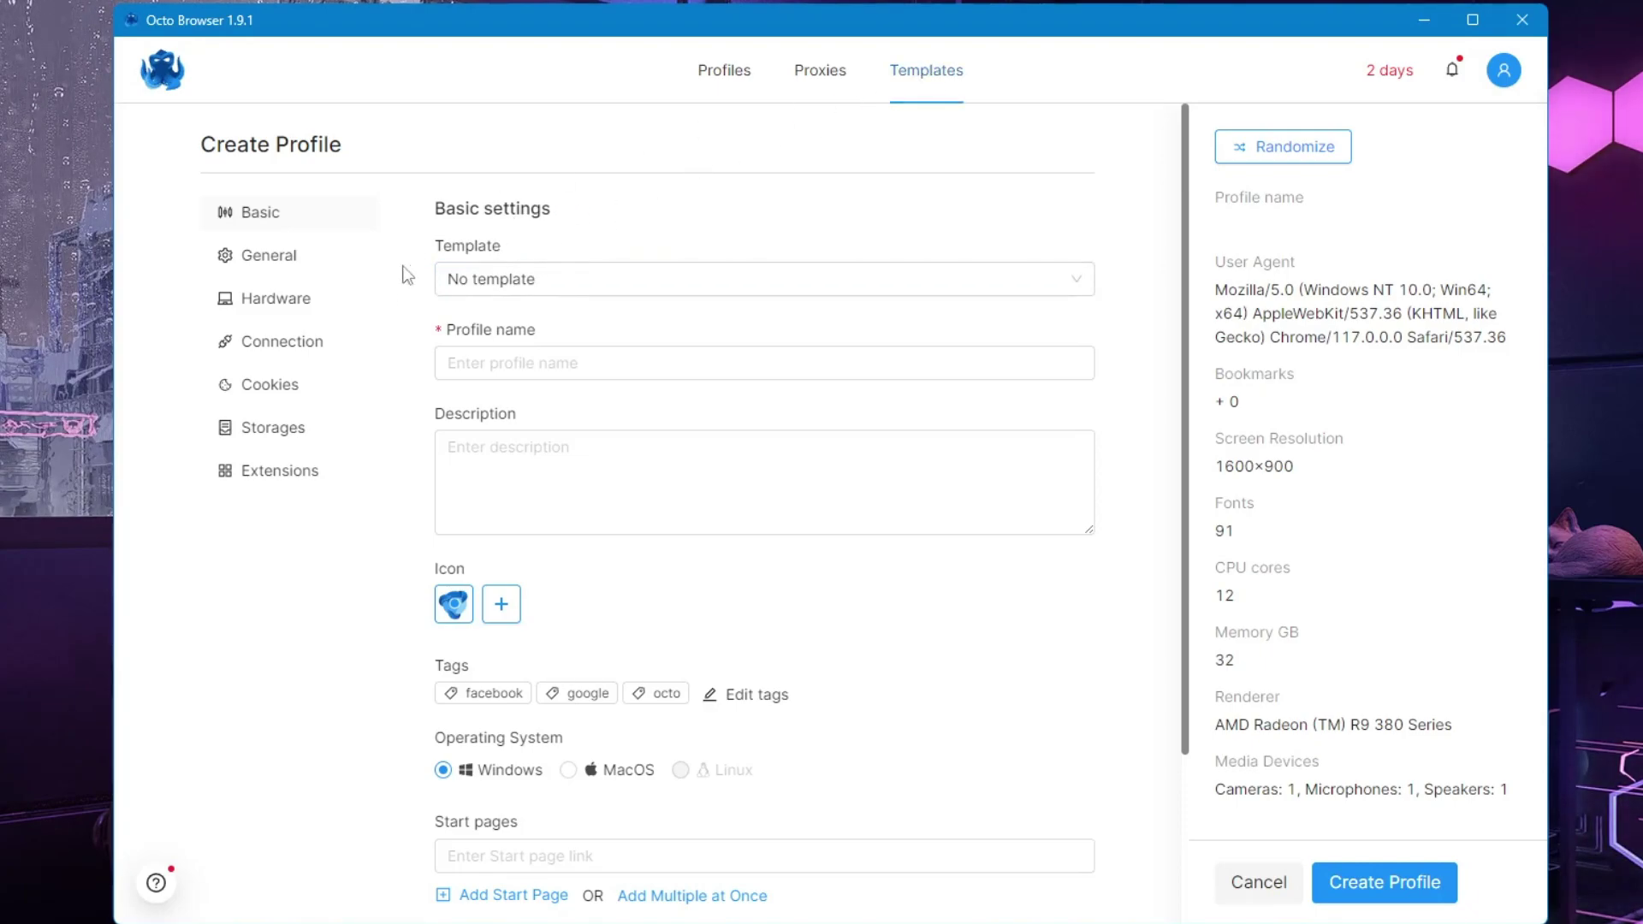
left_click(485, 359)
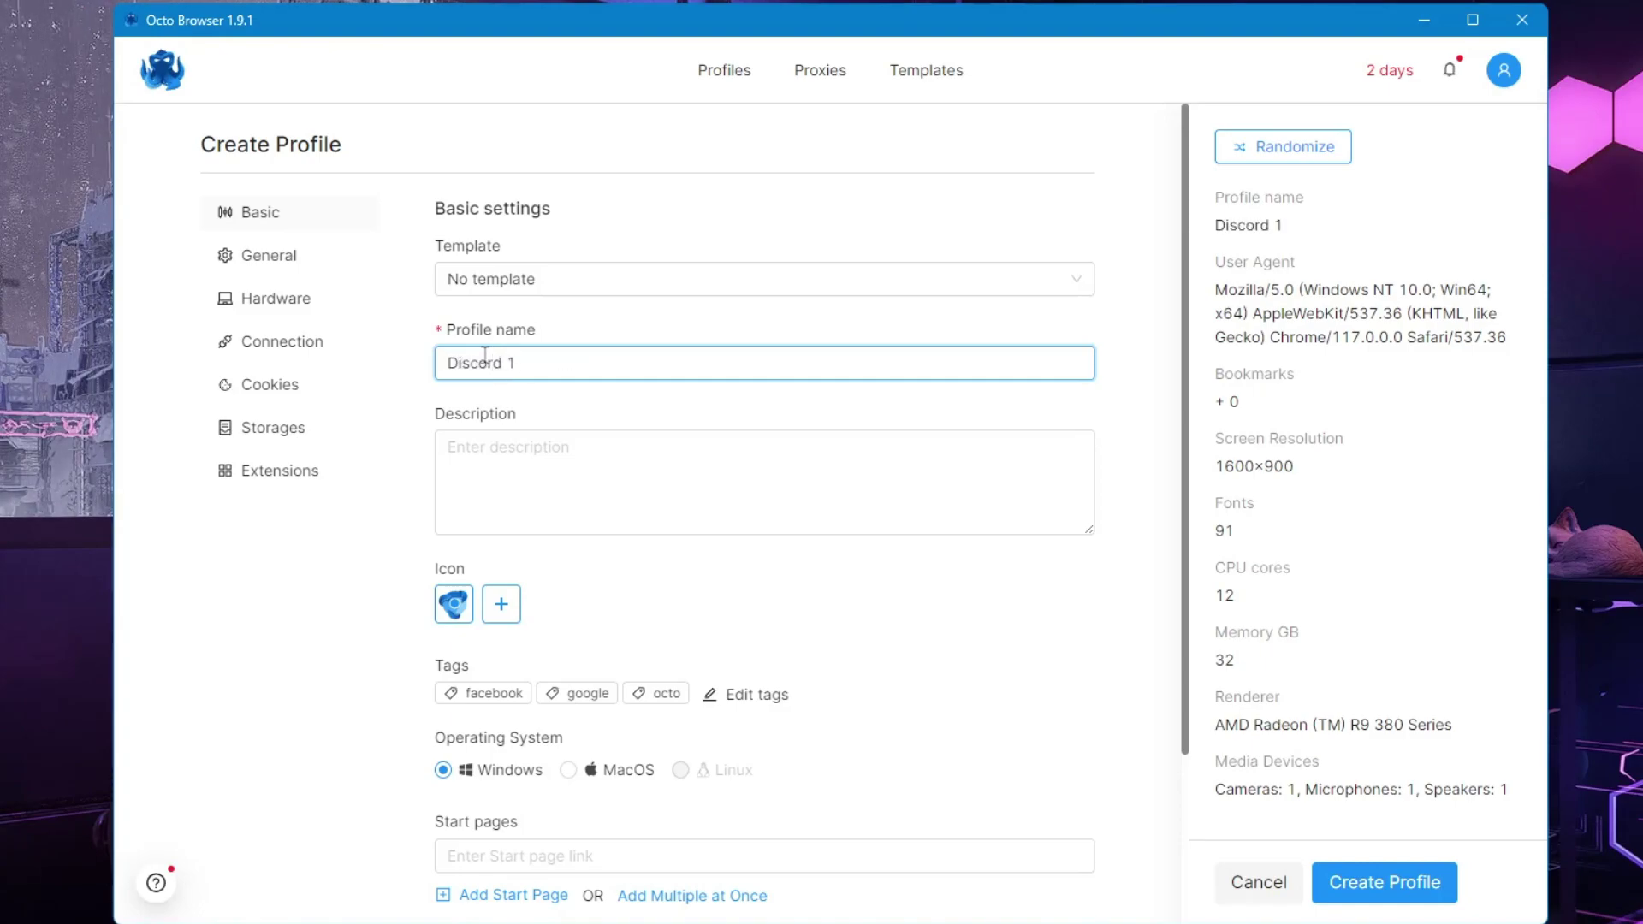
left_click(560, 443)
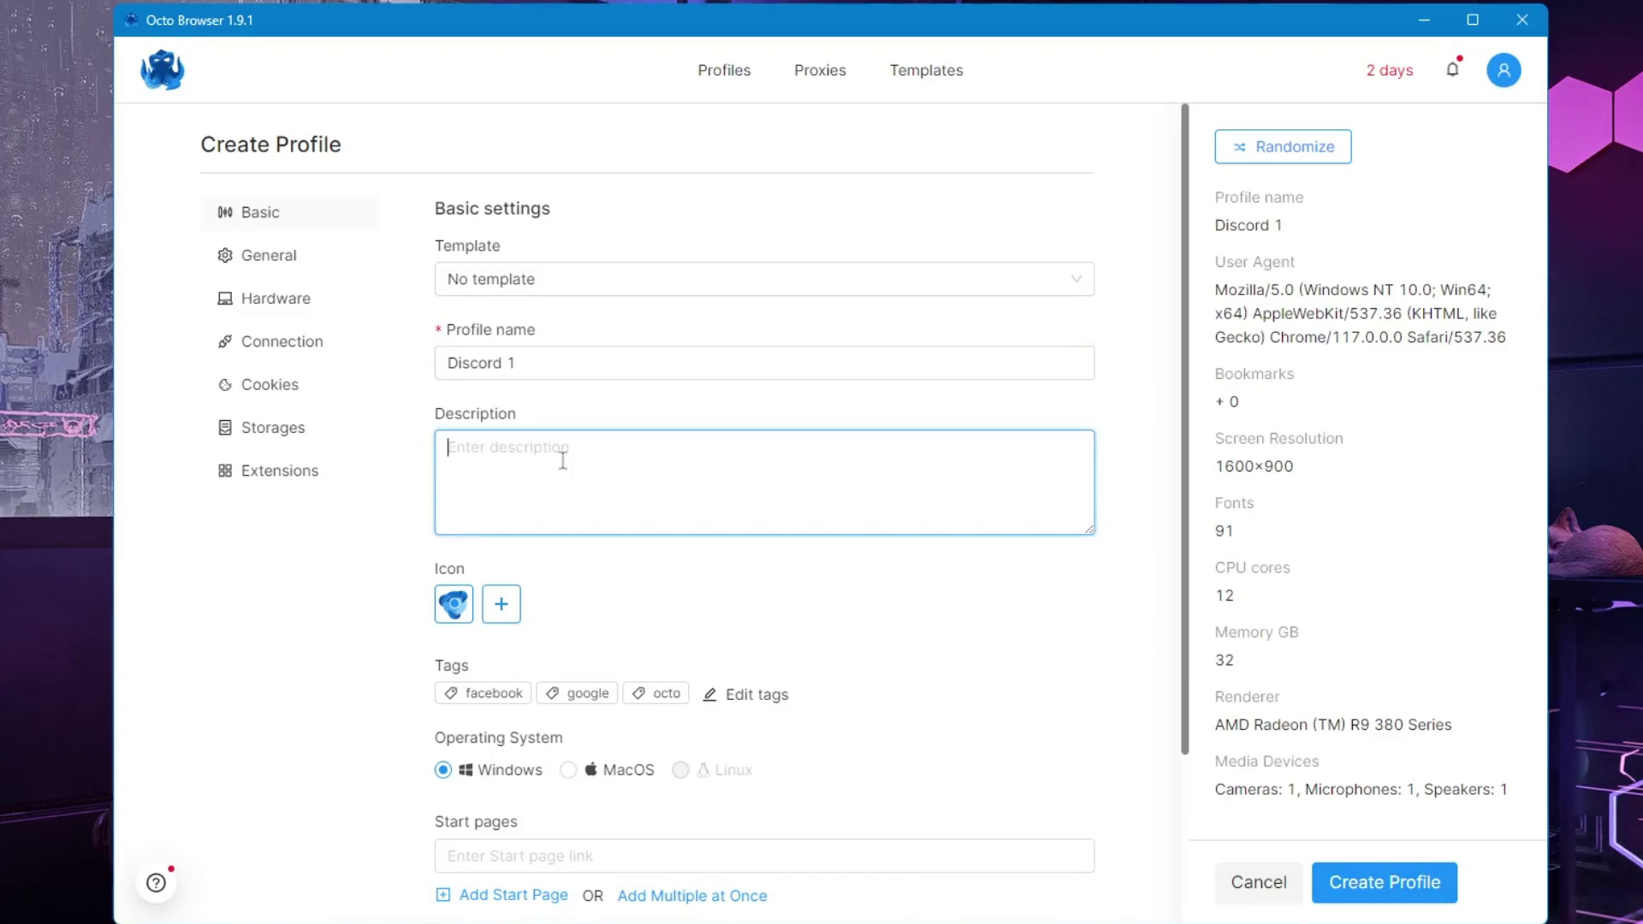
scroll(563, 461, "down", 3)
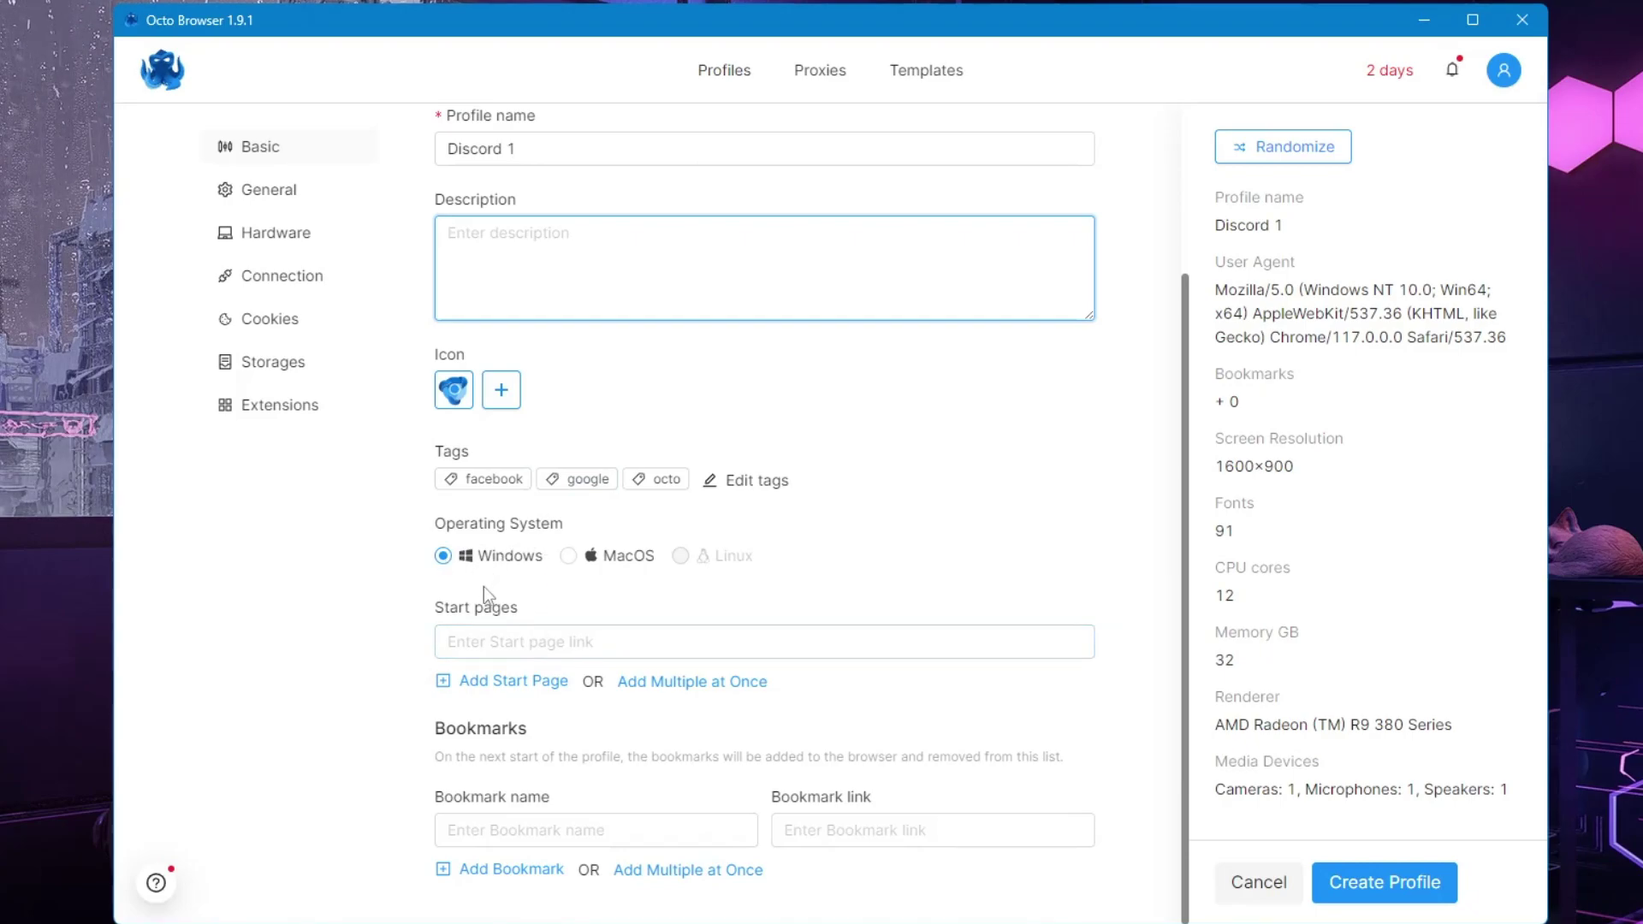
Switch Discord 1's operating system to MacOS and view its General settings
left_click(569, 557)
left_click(492, 635)
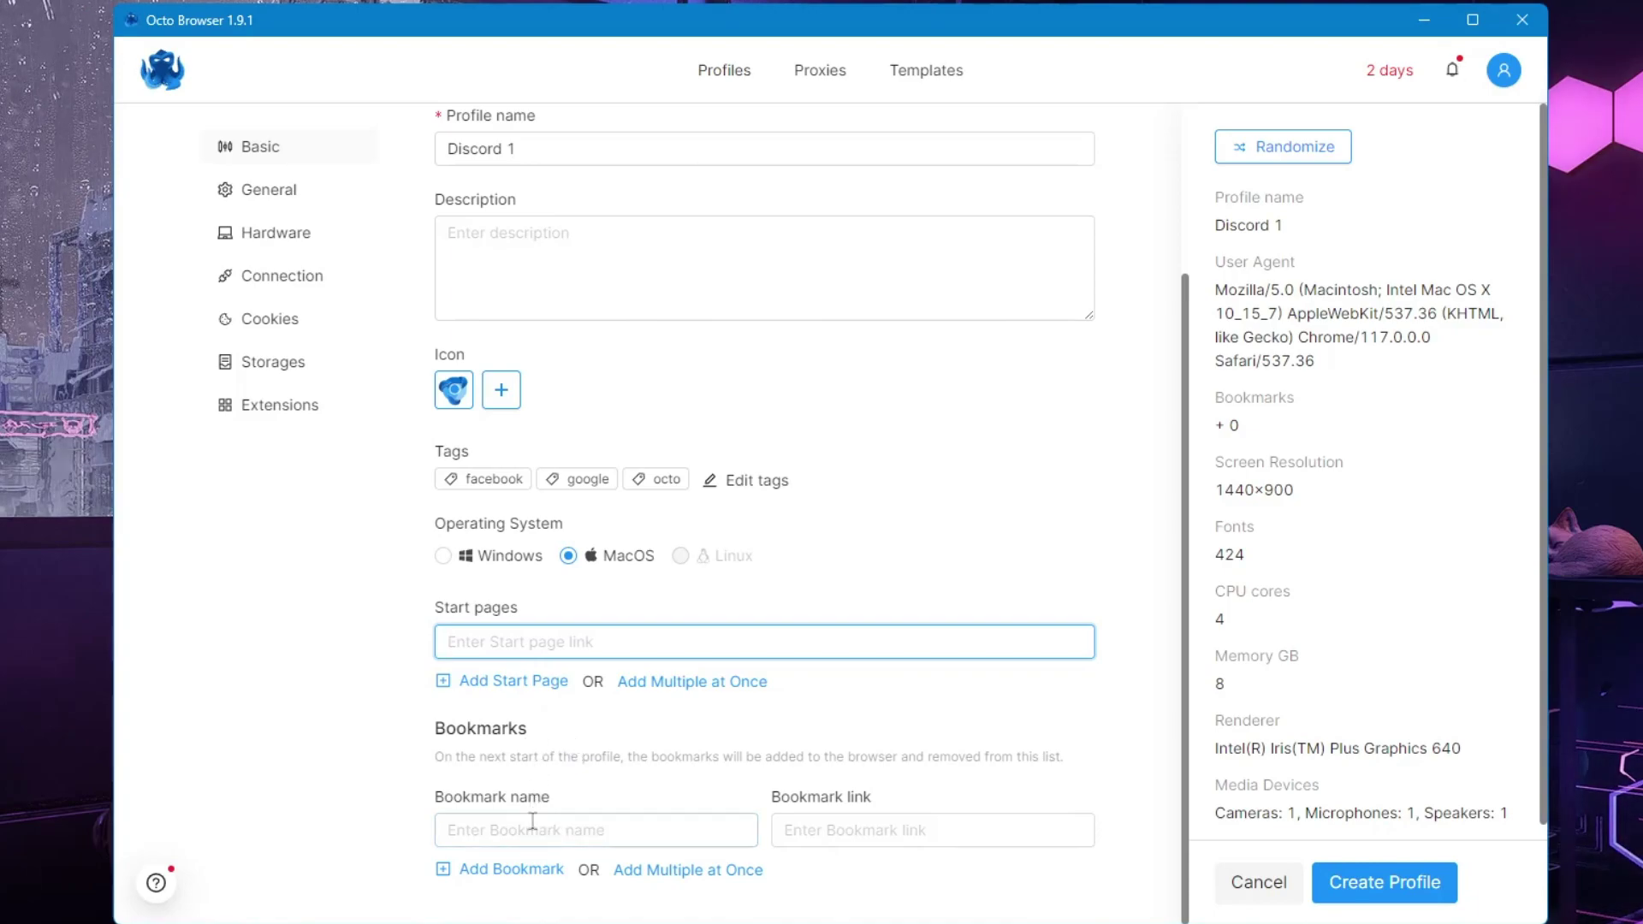
left_click(278, 190)
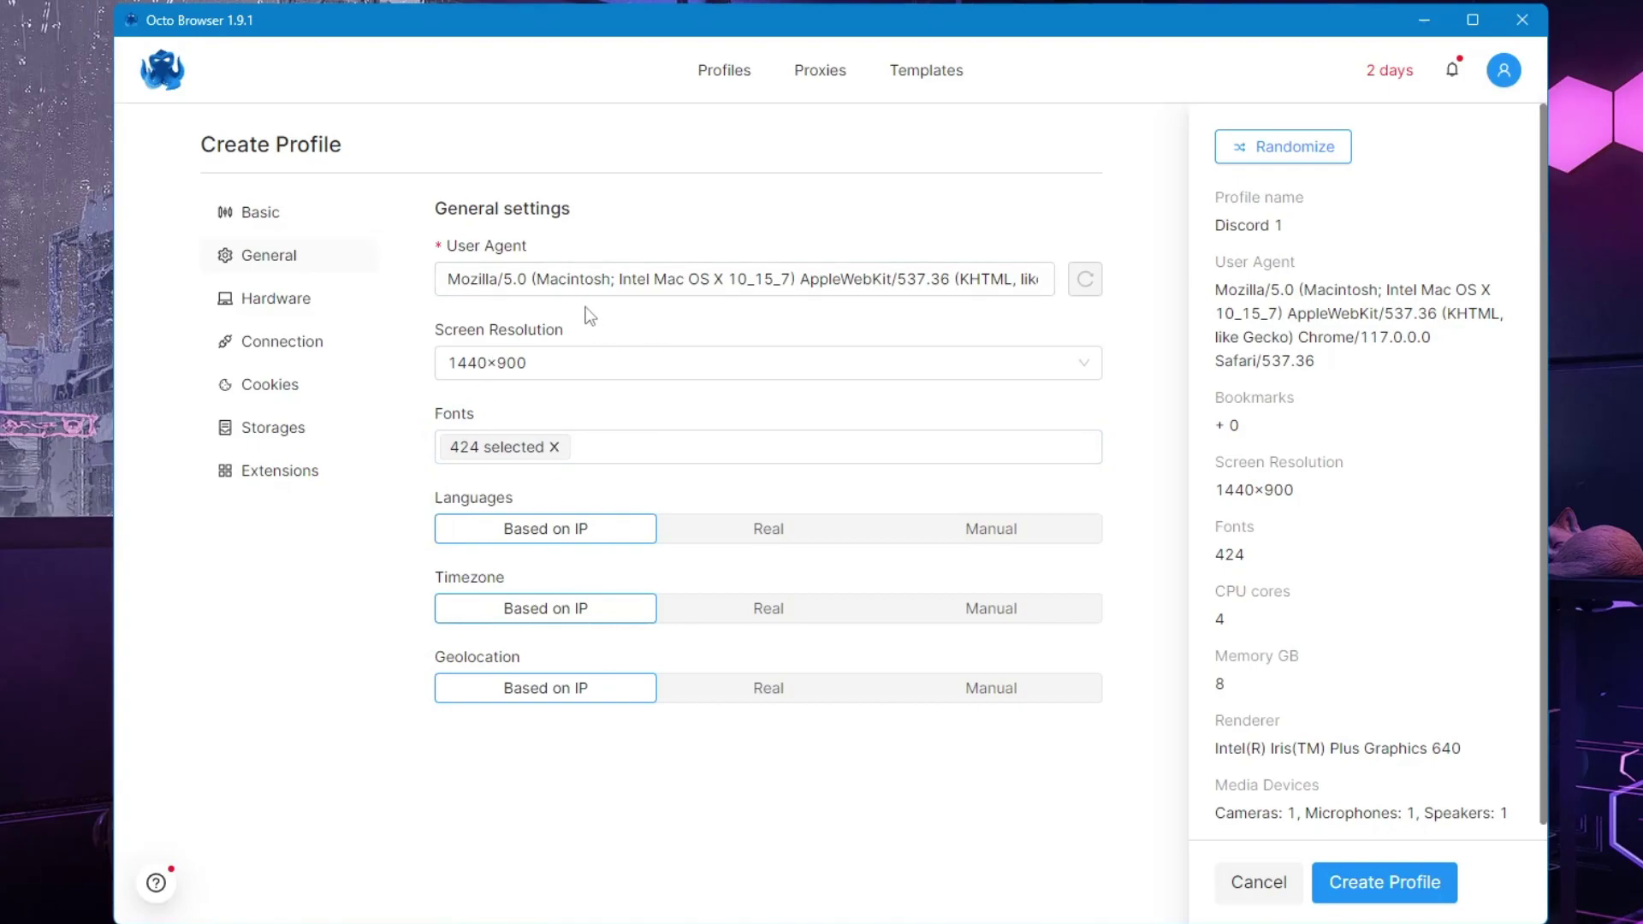
In Hardware settings, keep 4 CPU cores and set memory to 4 GB
left_click(293, 306)
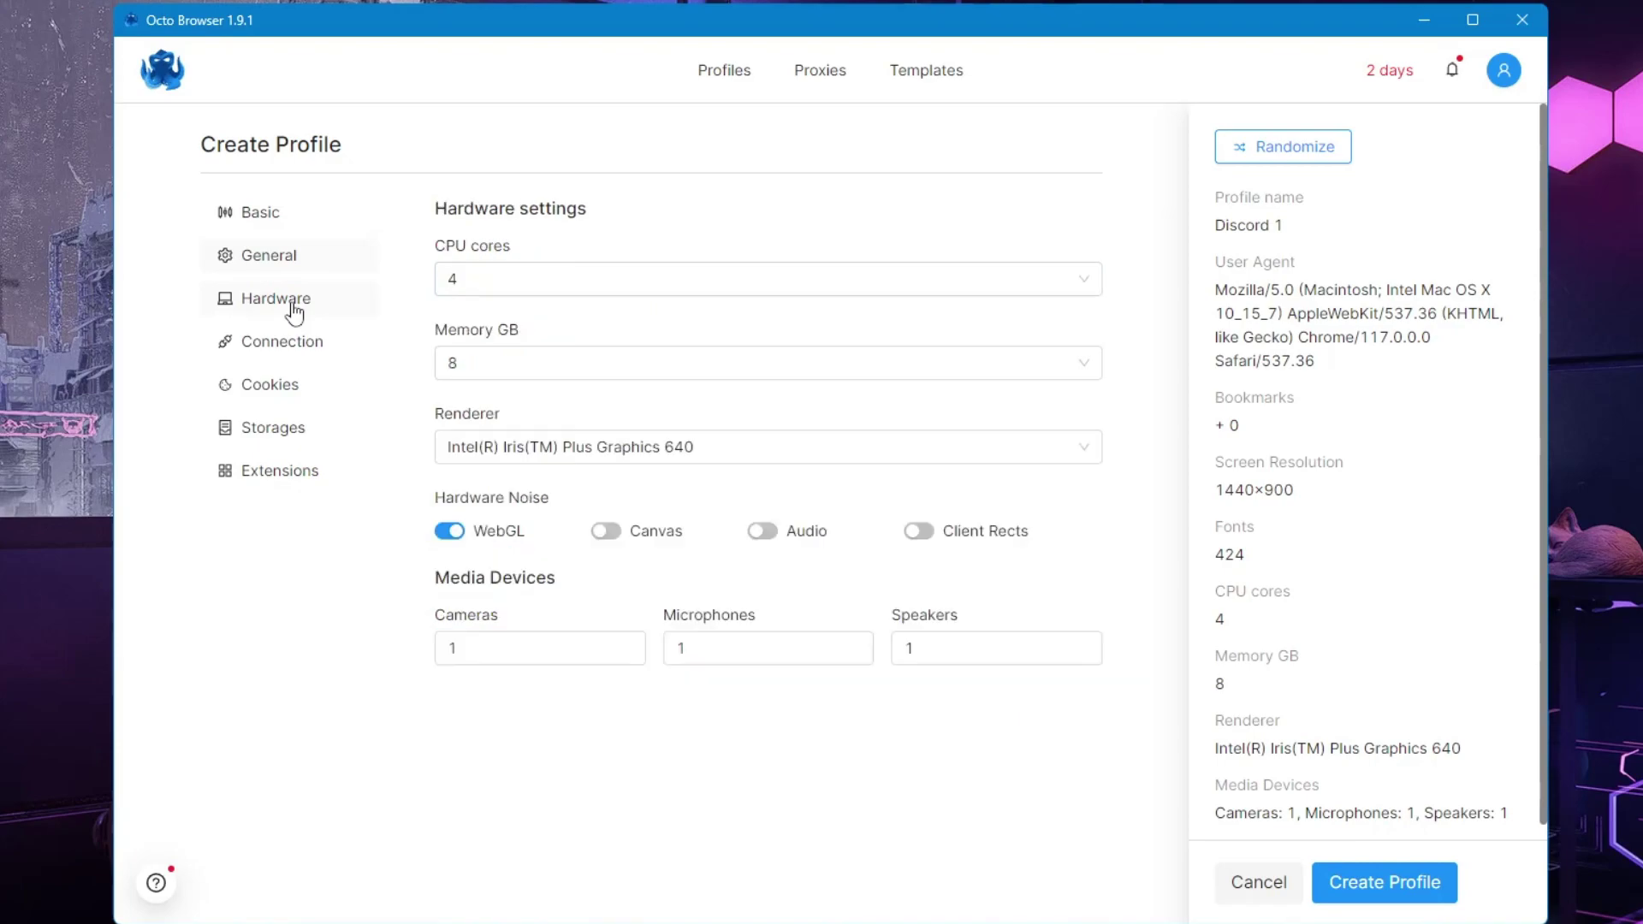
left_click(487, 279)
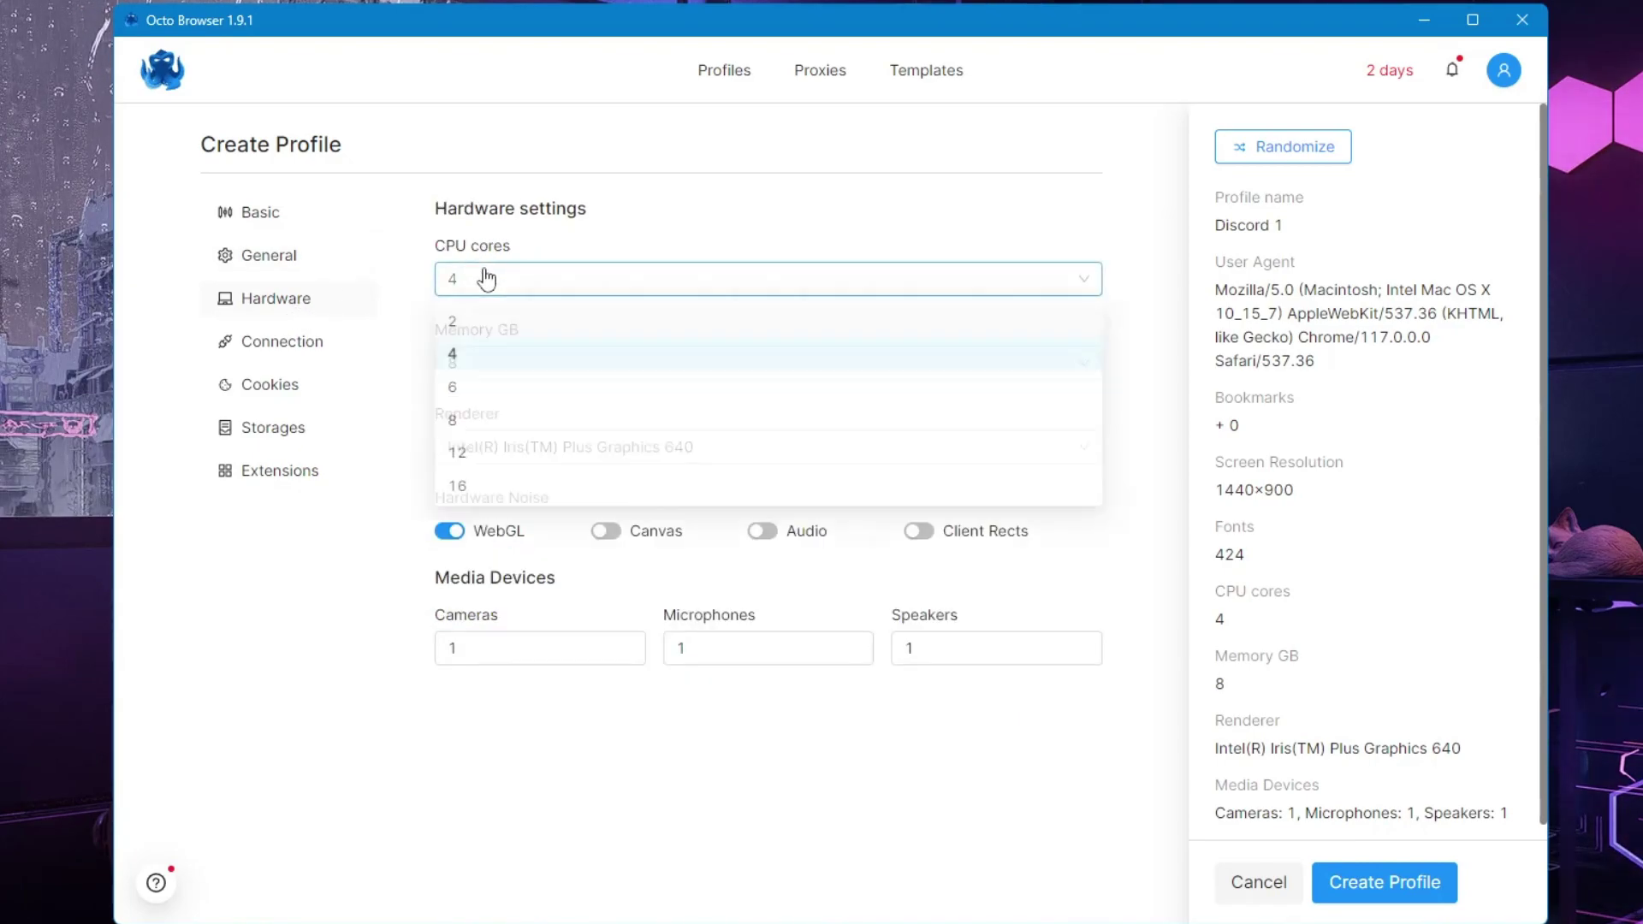
left_click(494, 366)
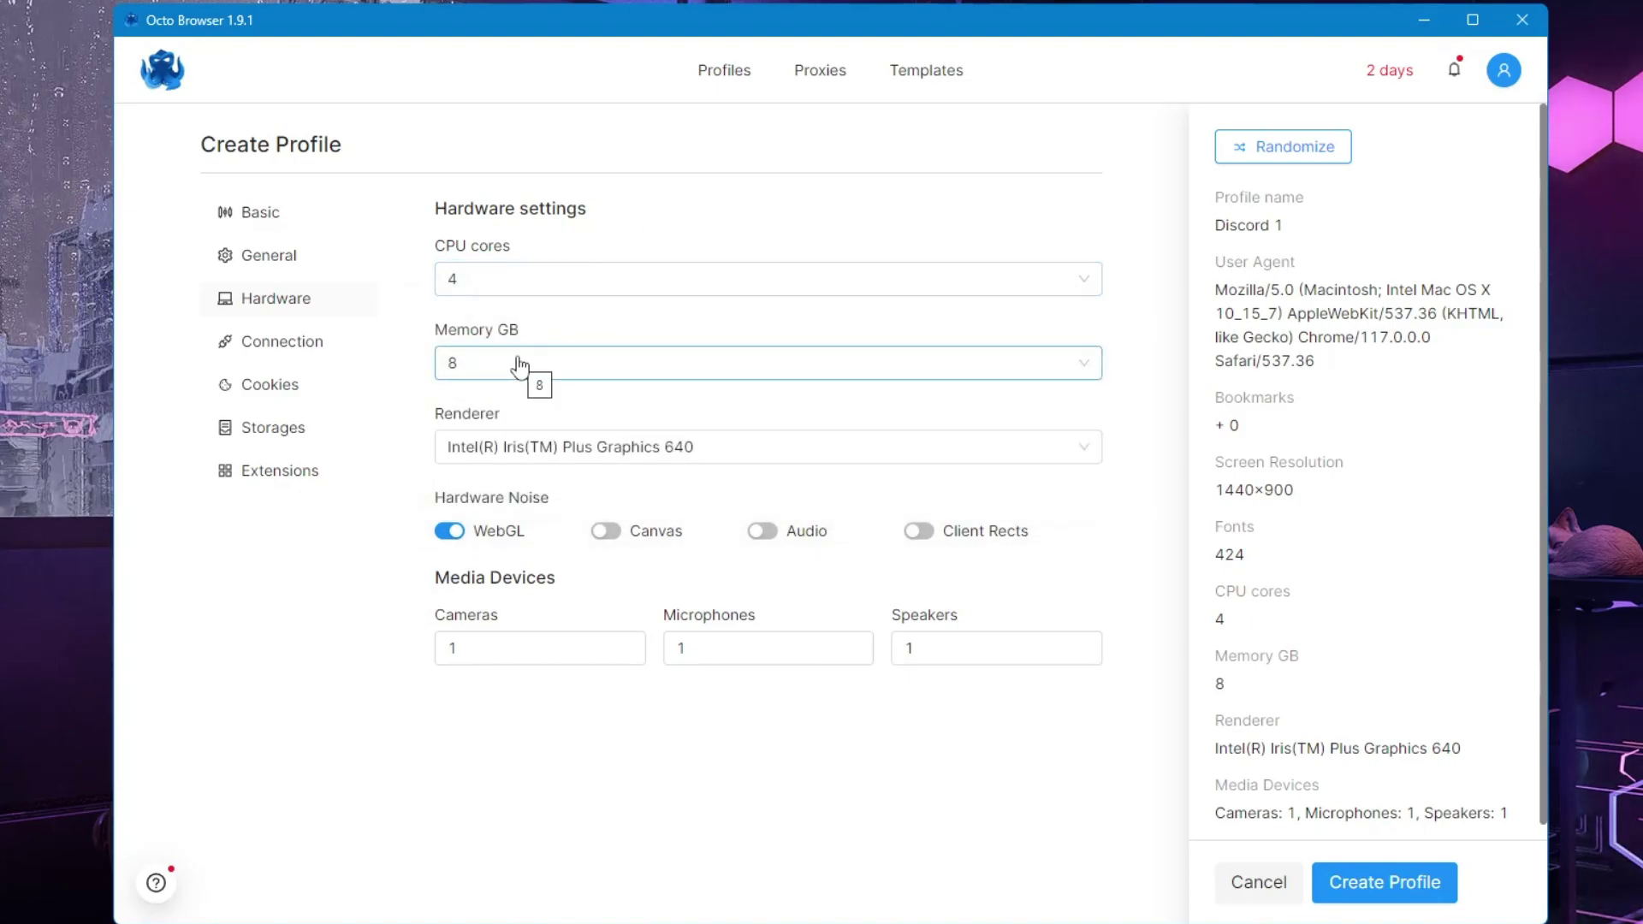
left_click(484, 369)
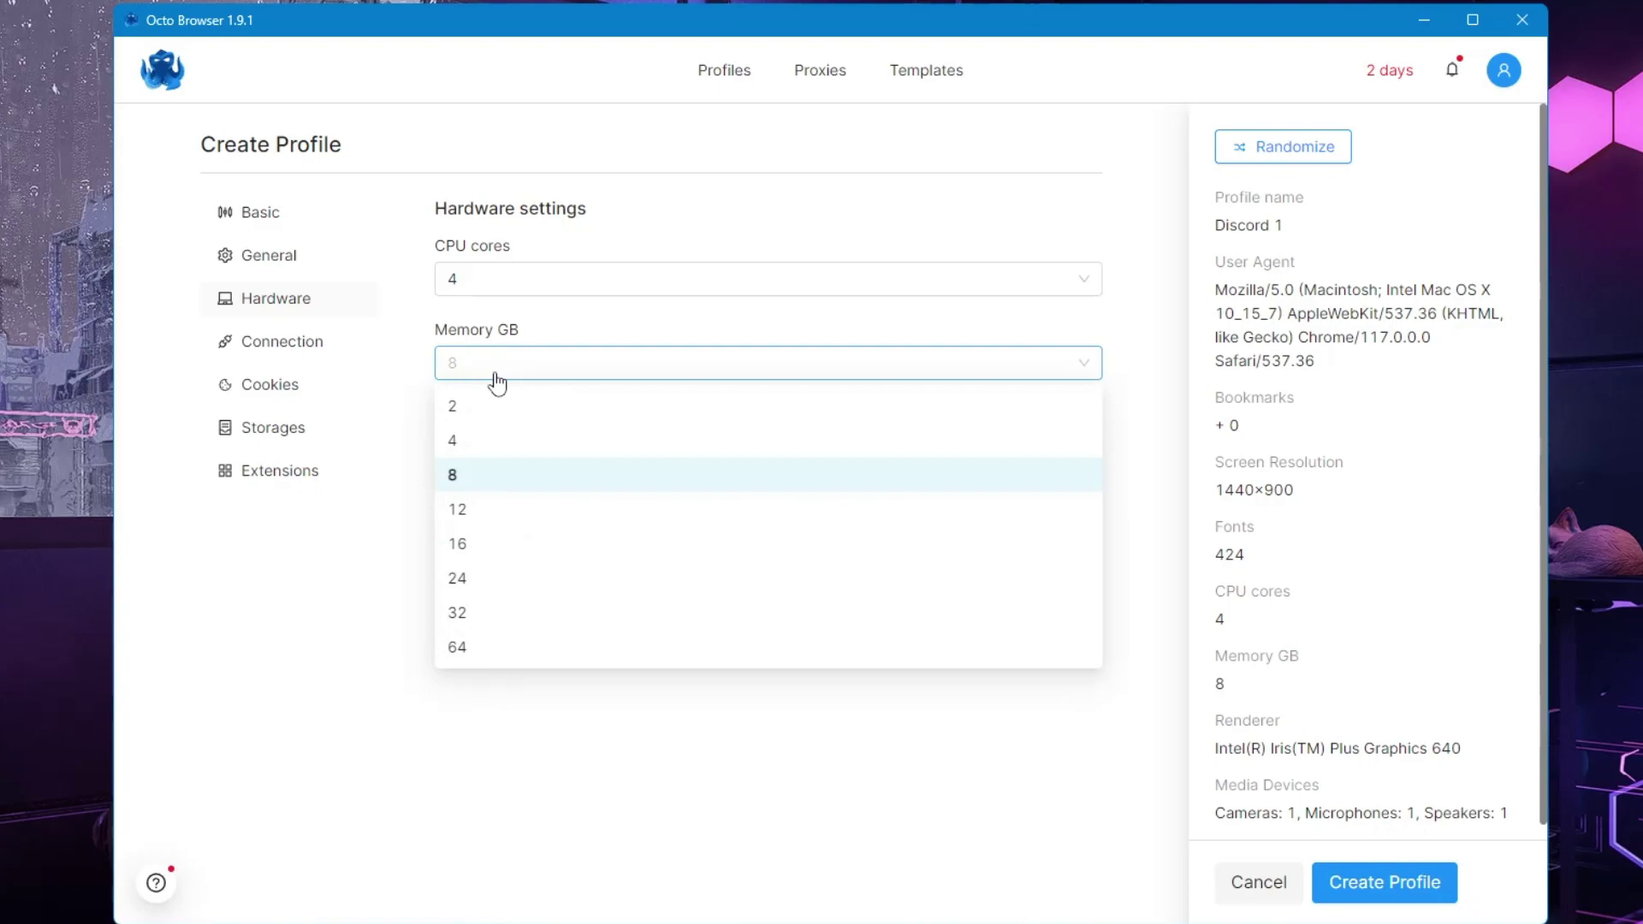
left_click(478, 442)
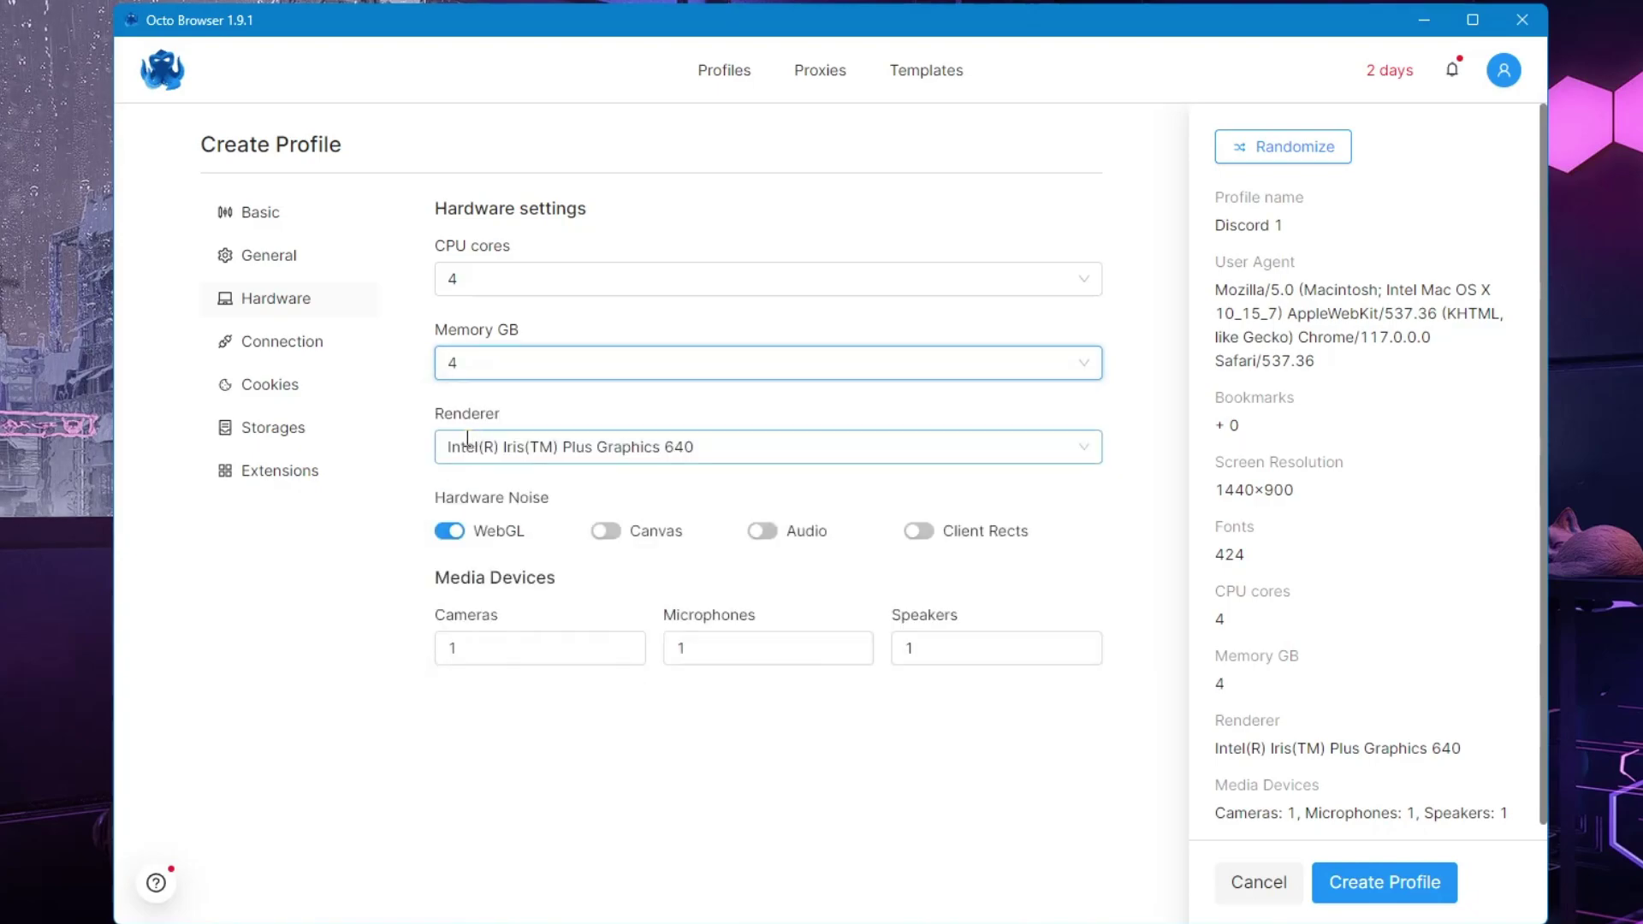
Choose AMD Radeon Pro 555X OpenGL Engine as the profile's renderer
left_click(514, 436)
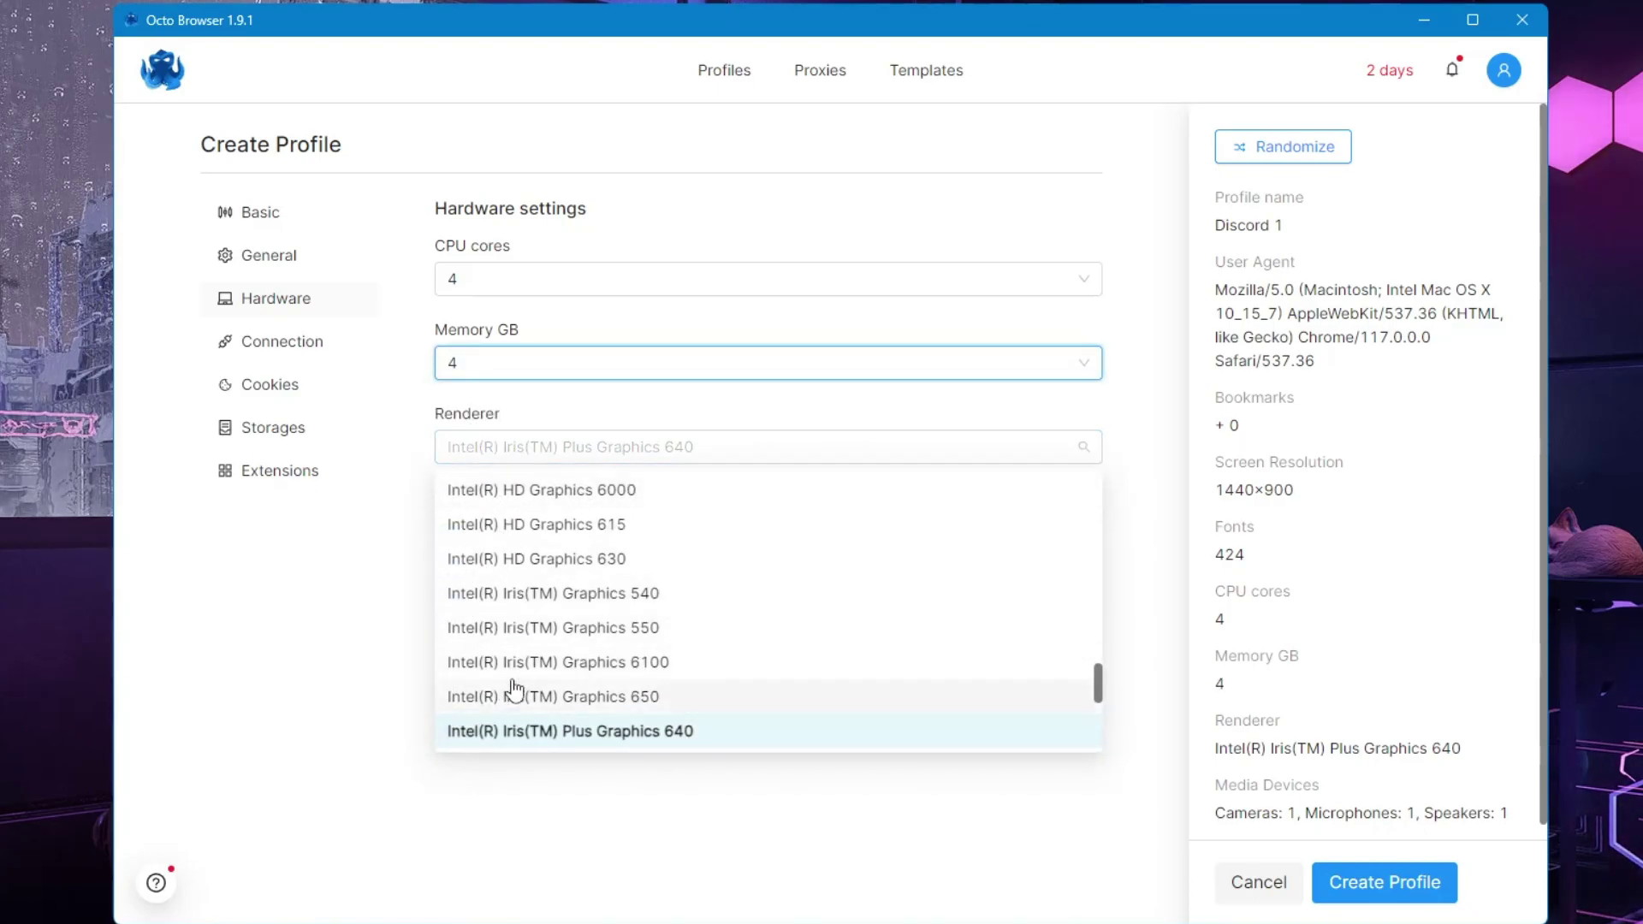
scroll(522, 668, "up", 10)
scroll(524, 612, "down", 5)
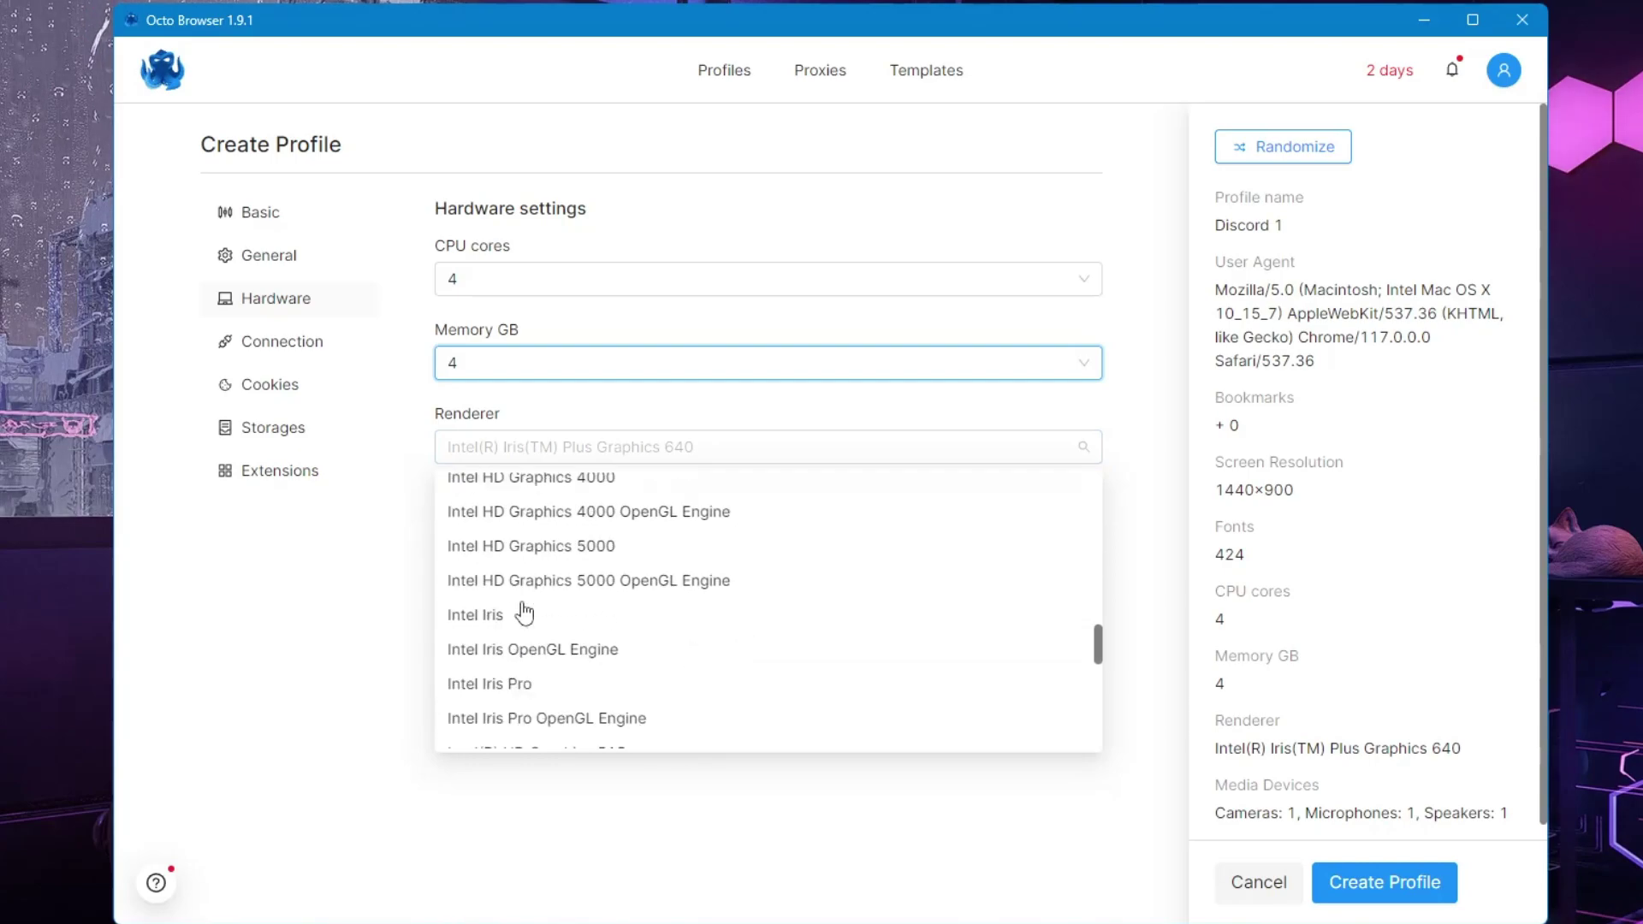
scroll(524, 613, "down", 5)
scroll(513, 633, "up", 8)
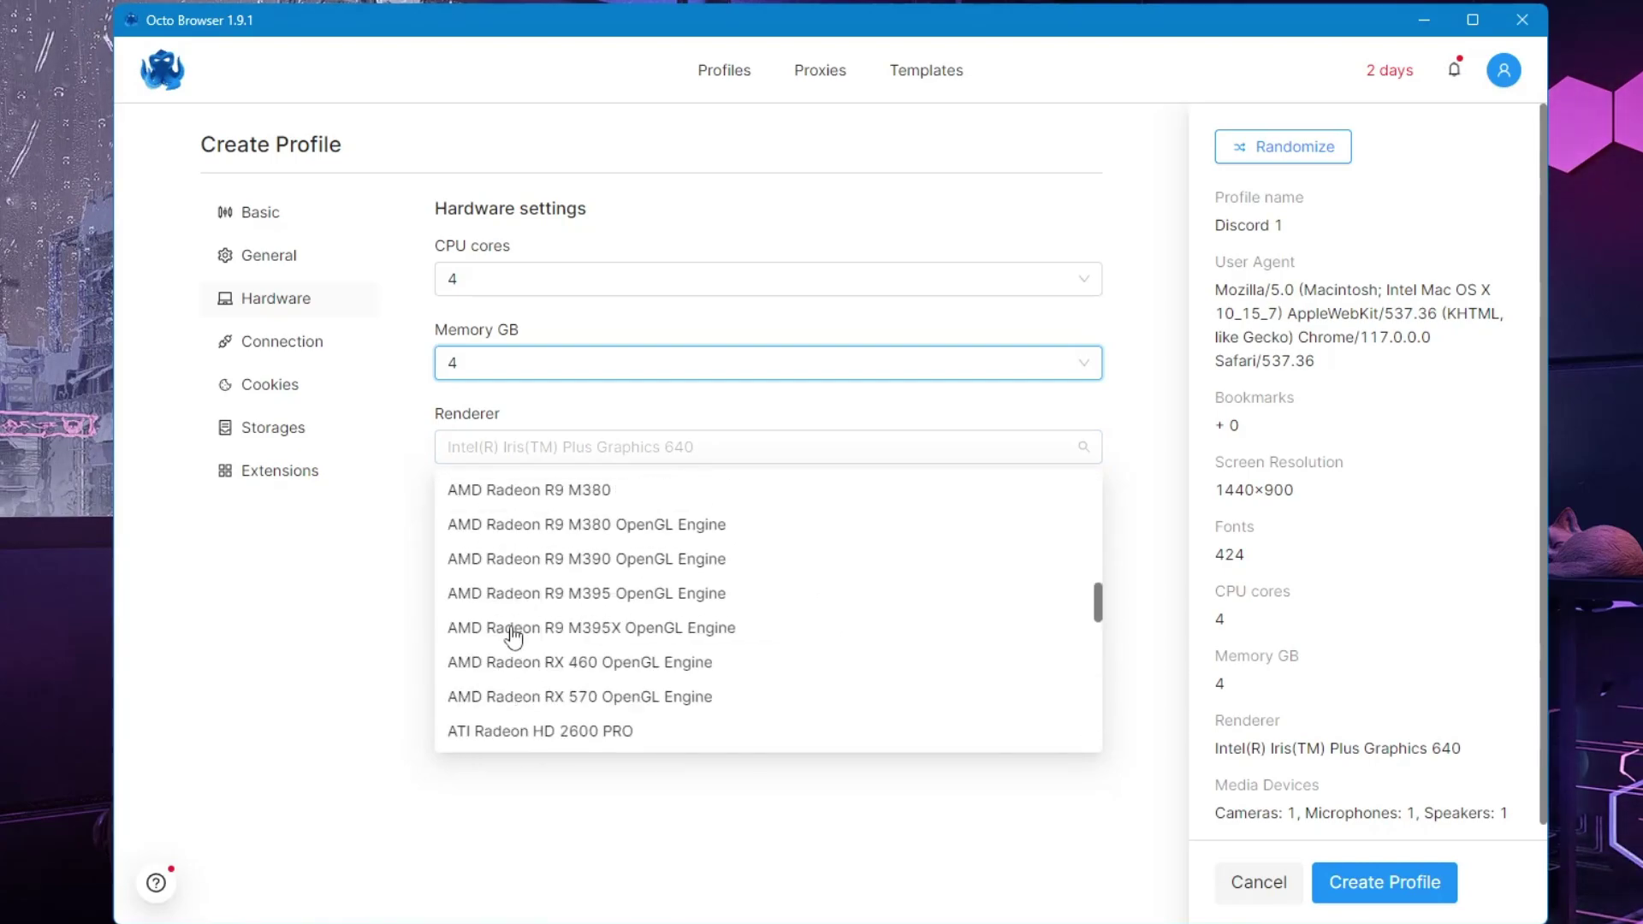
scroll(513, 635, "up", 2)
scroll(542, 576, "up", 5)
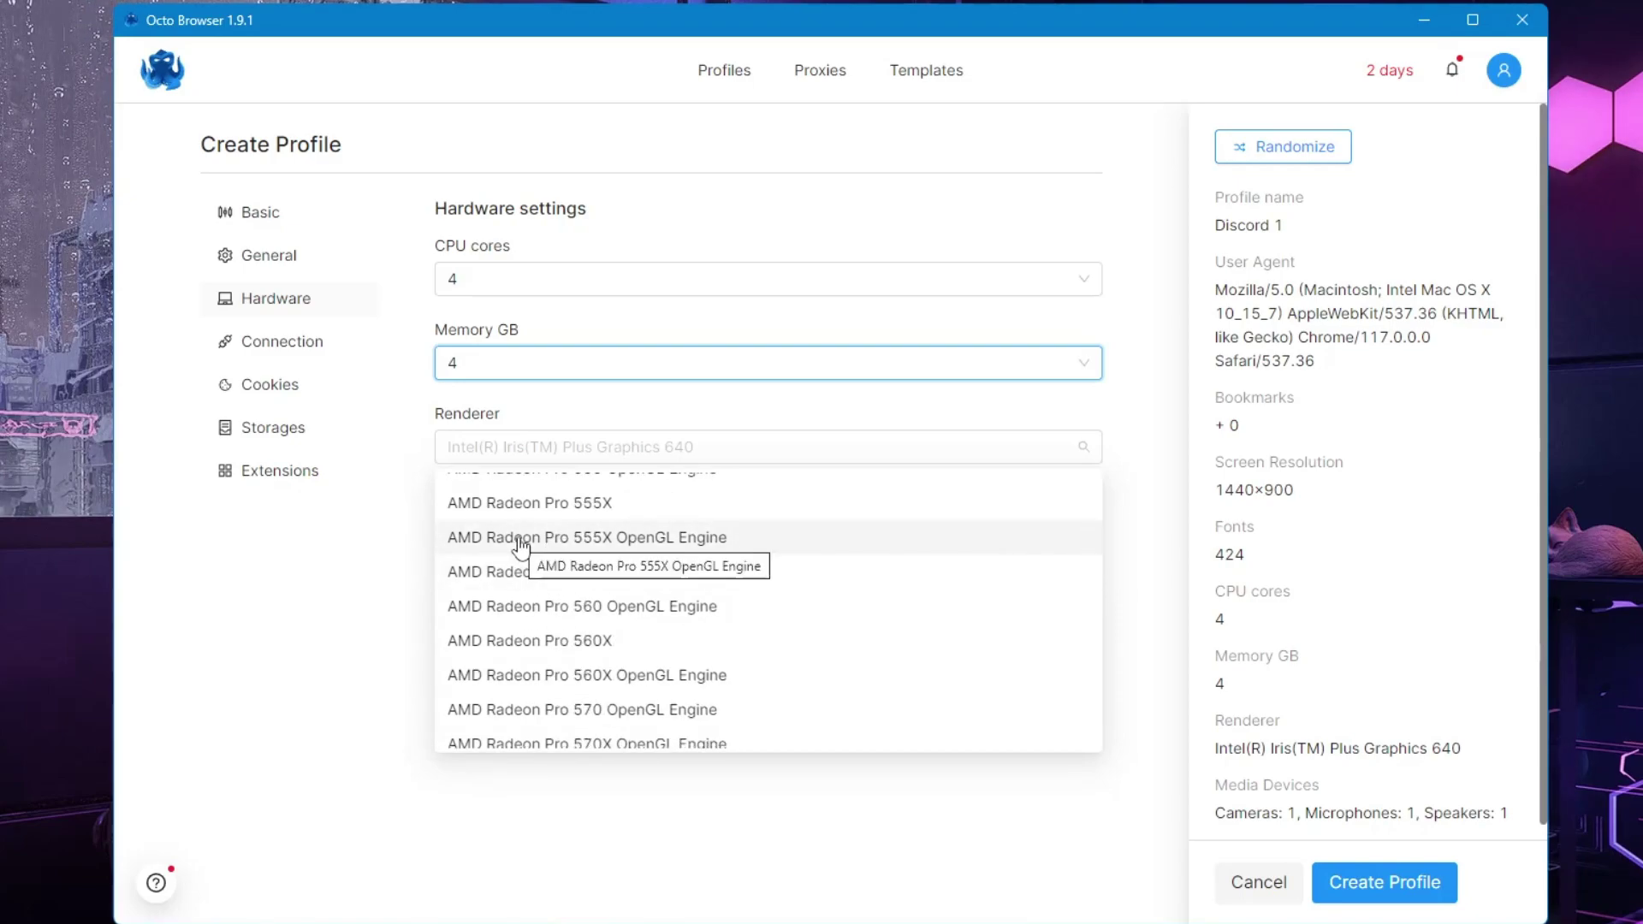
left_click(521, 540)
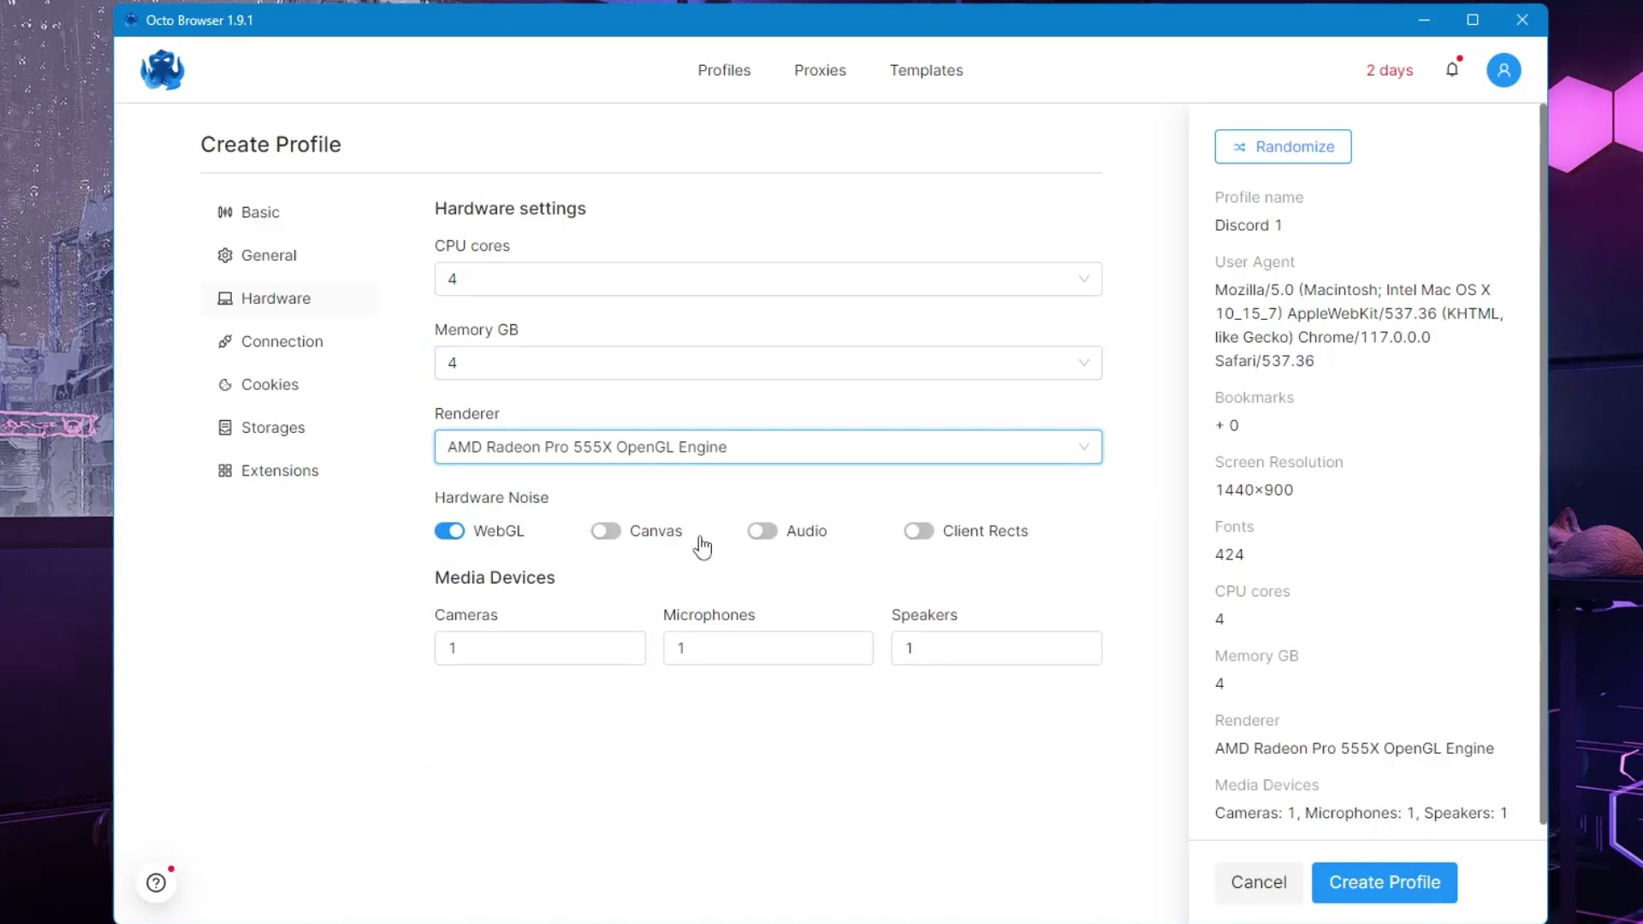
Review Discord 1's Connection, Cookies and Storage settings, leaving the cookies empty
left_click(293, 356)
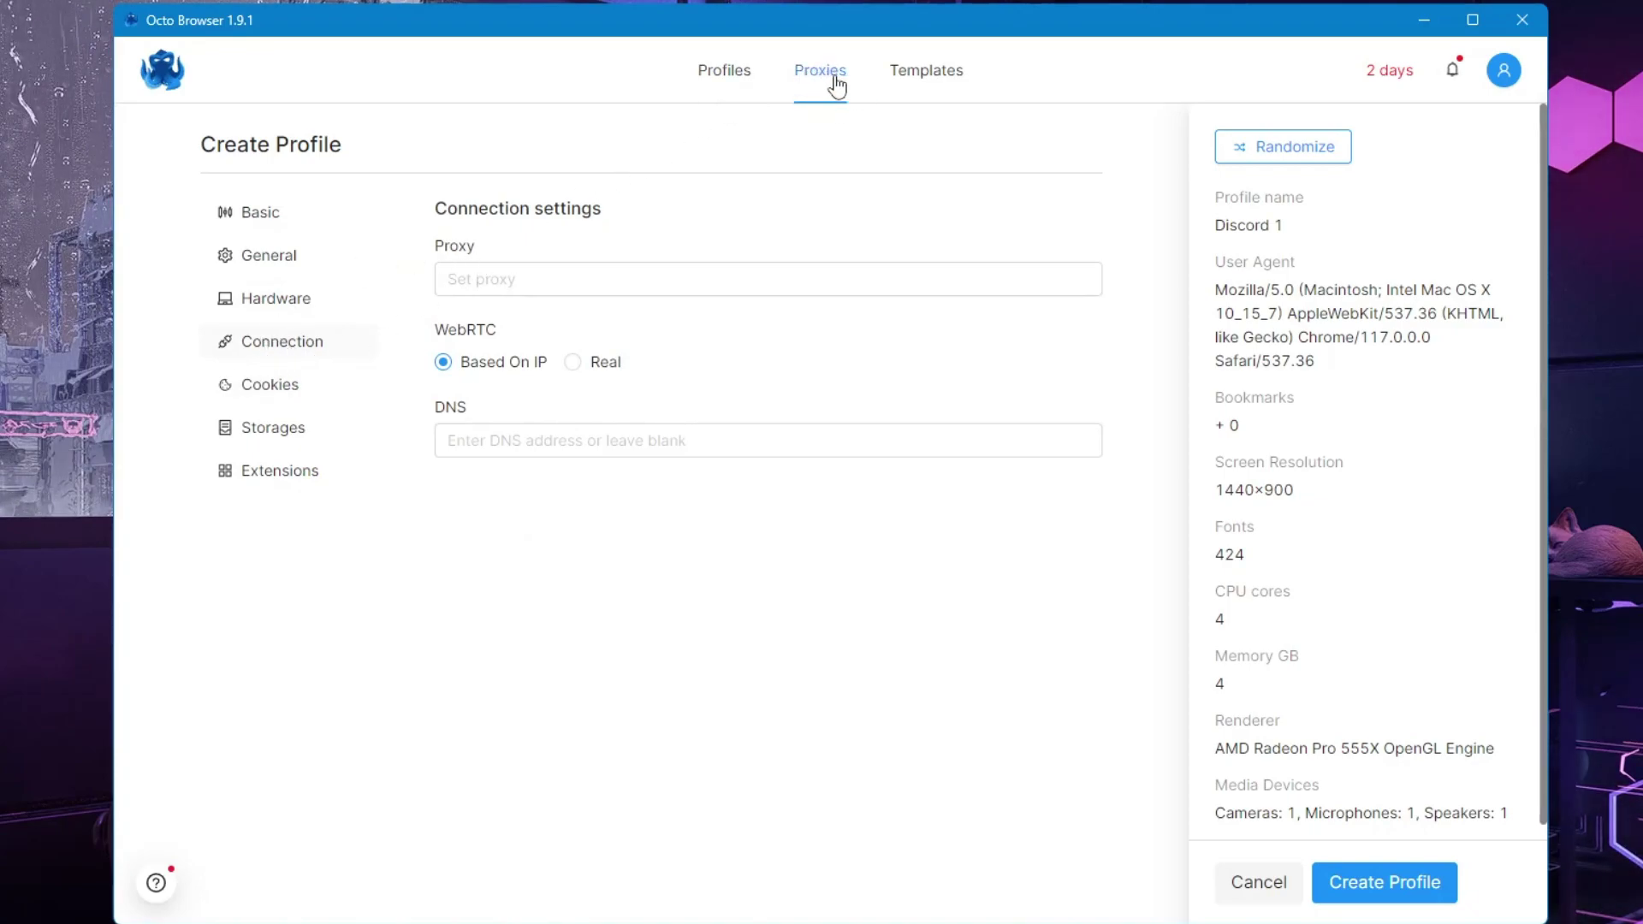
left_click(274, 387)
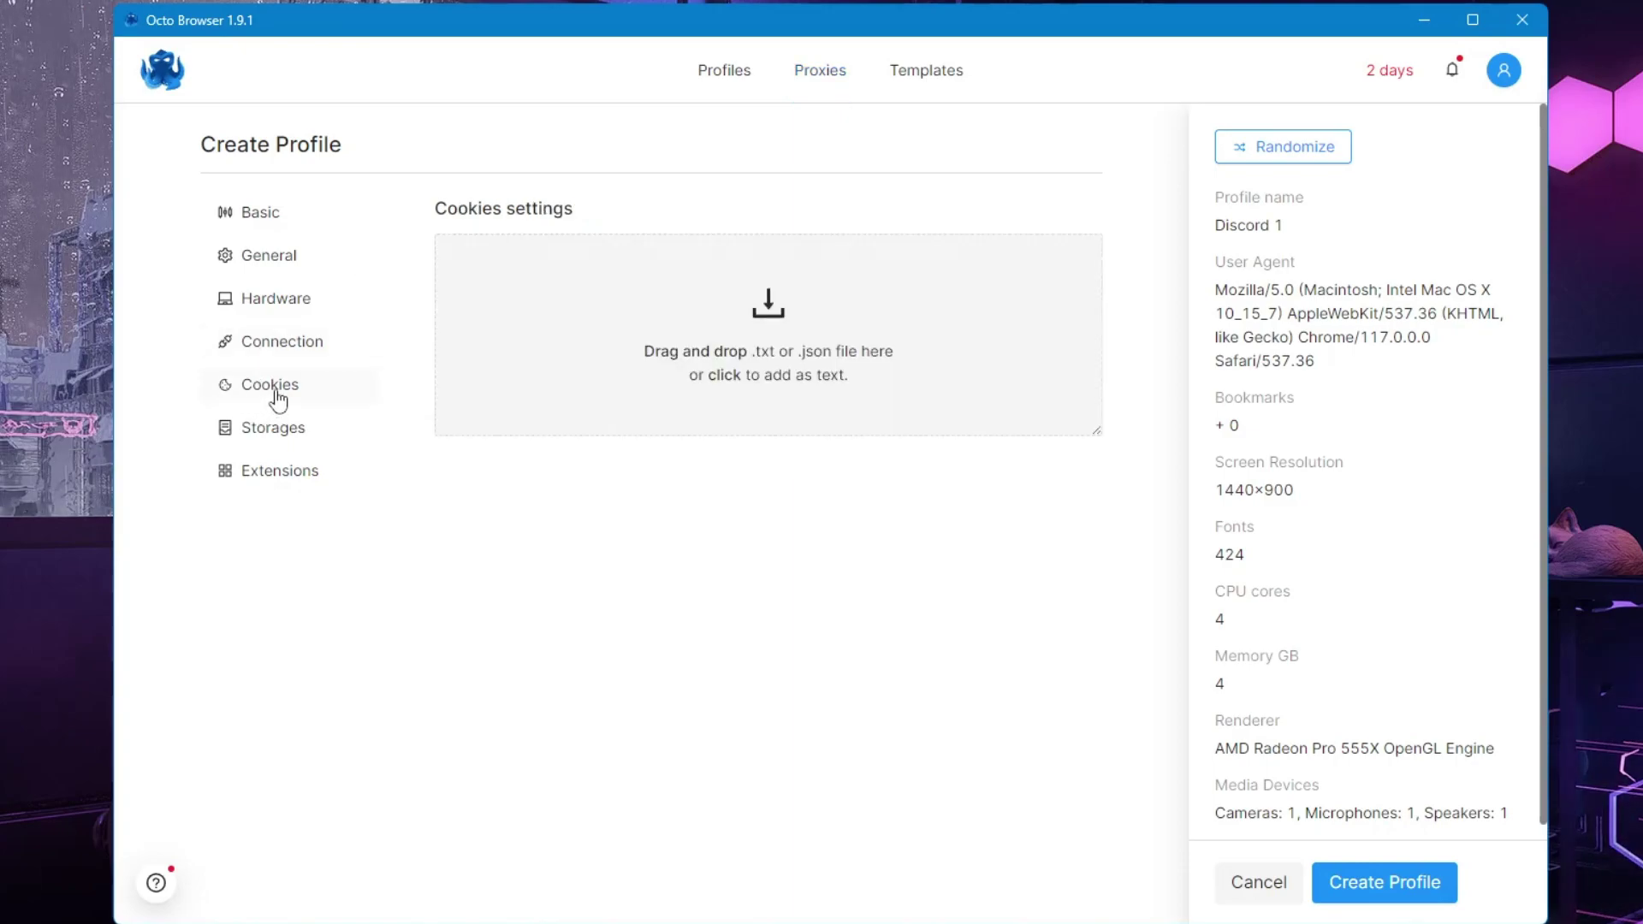
left_click(283, 427)
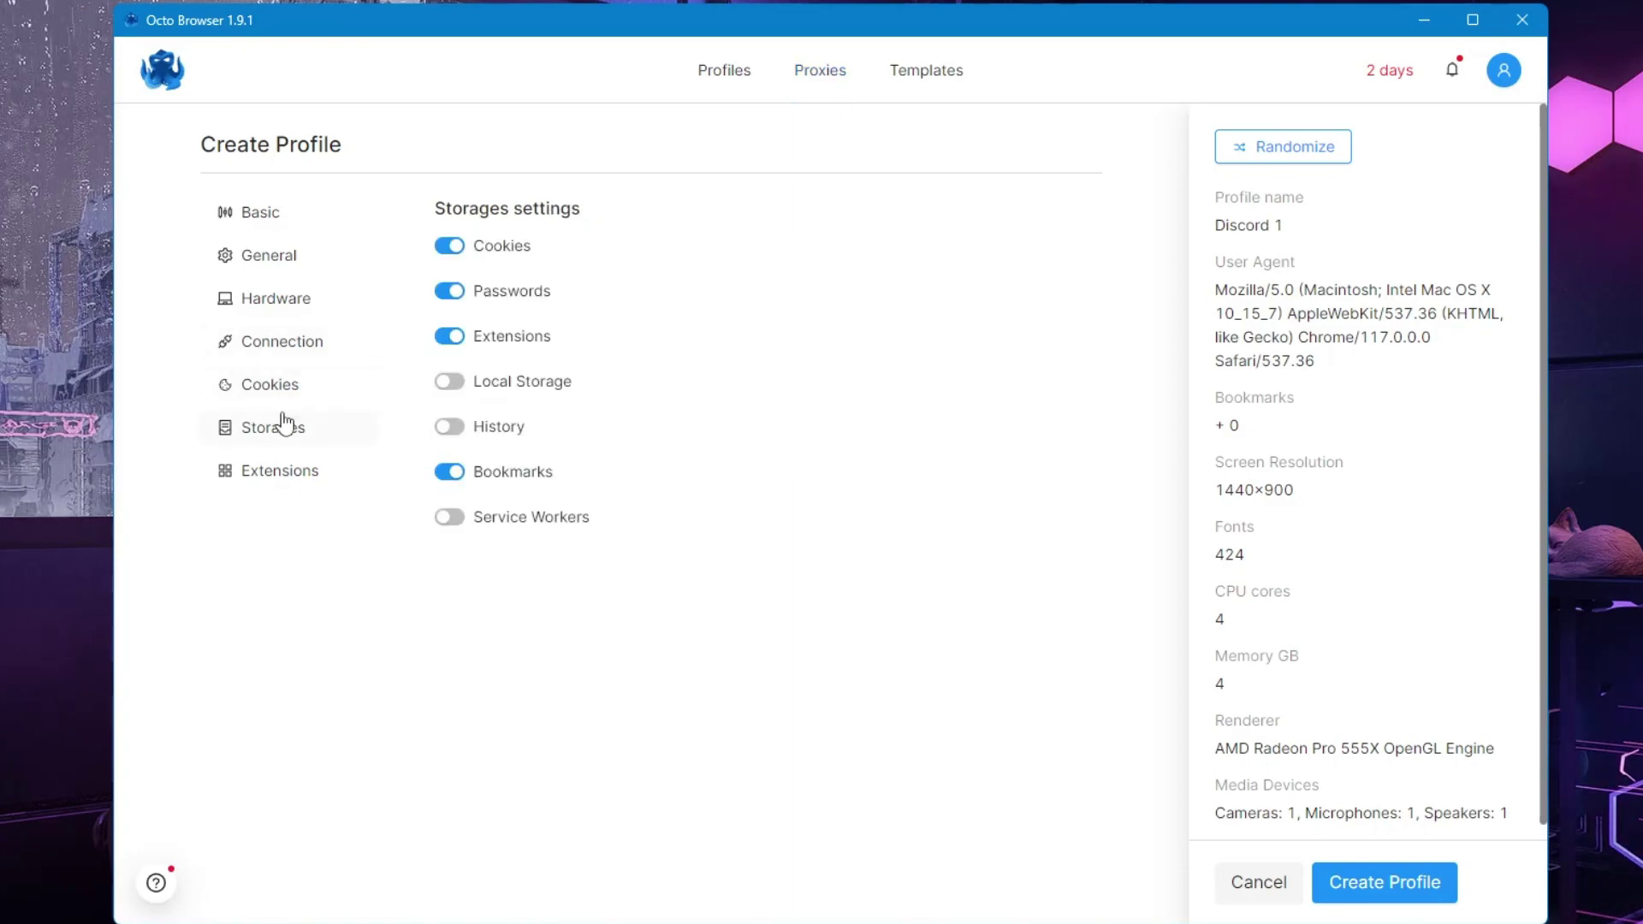
left_click(282, 385)
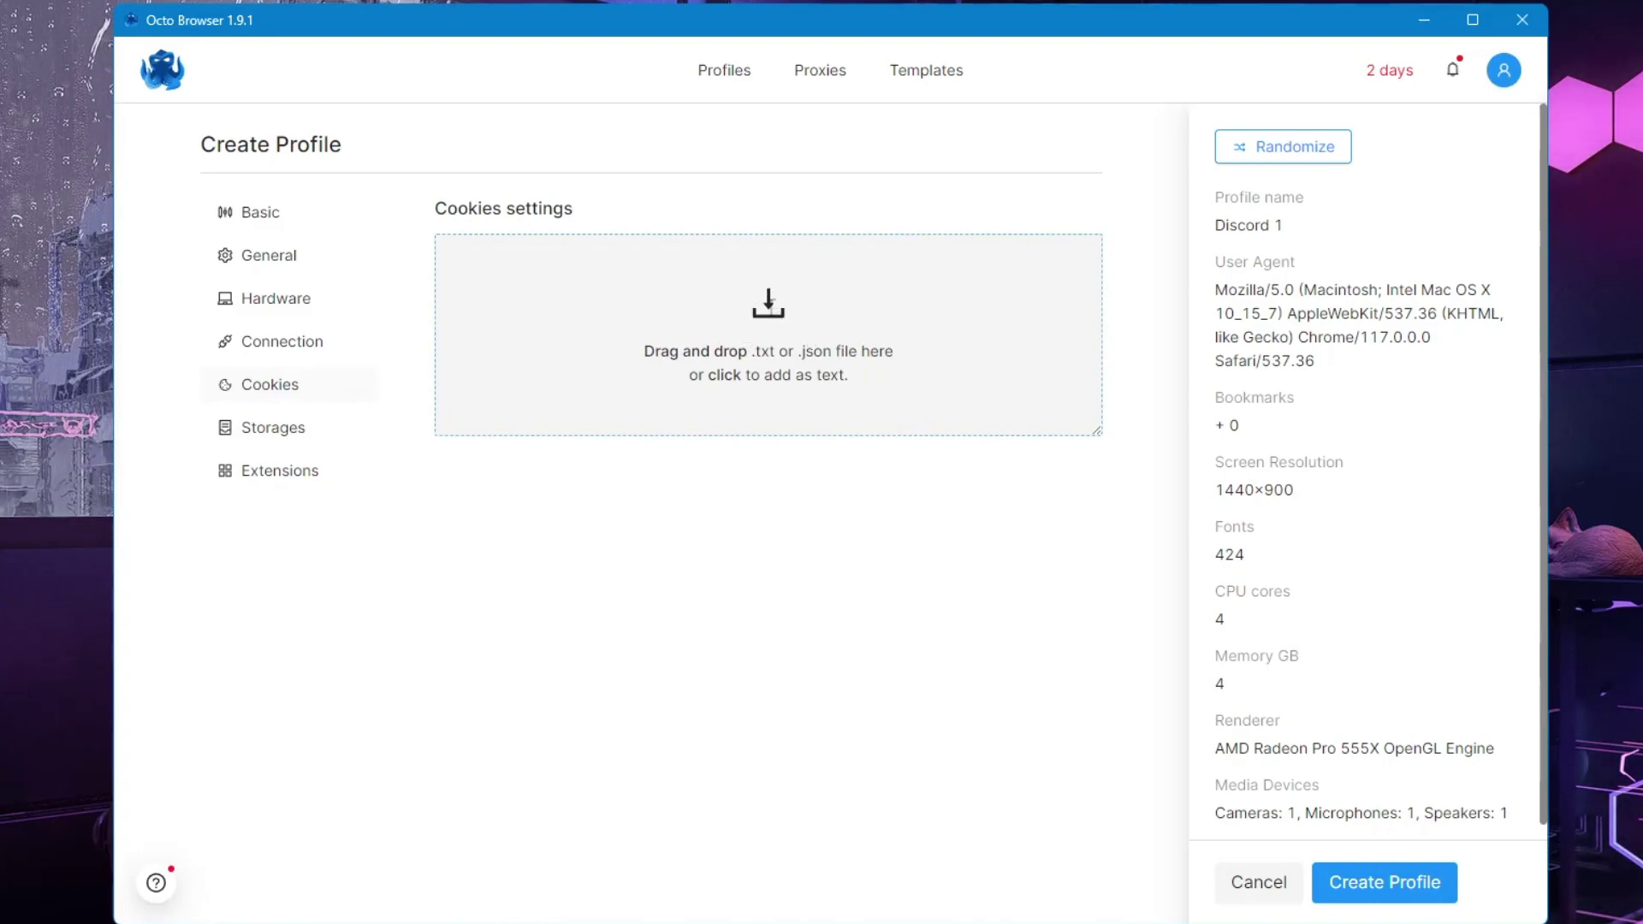
left_click(771, 308)
left_click(605, 536)
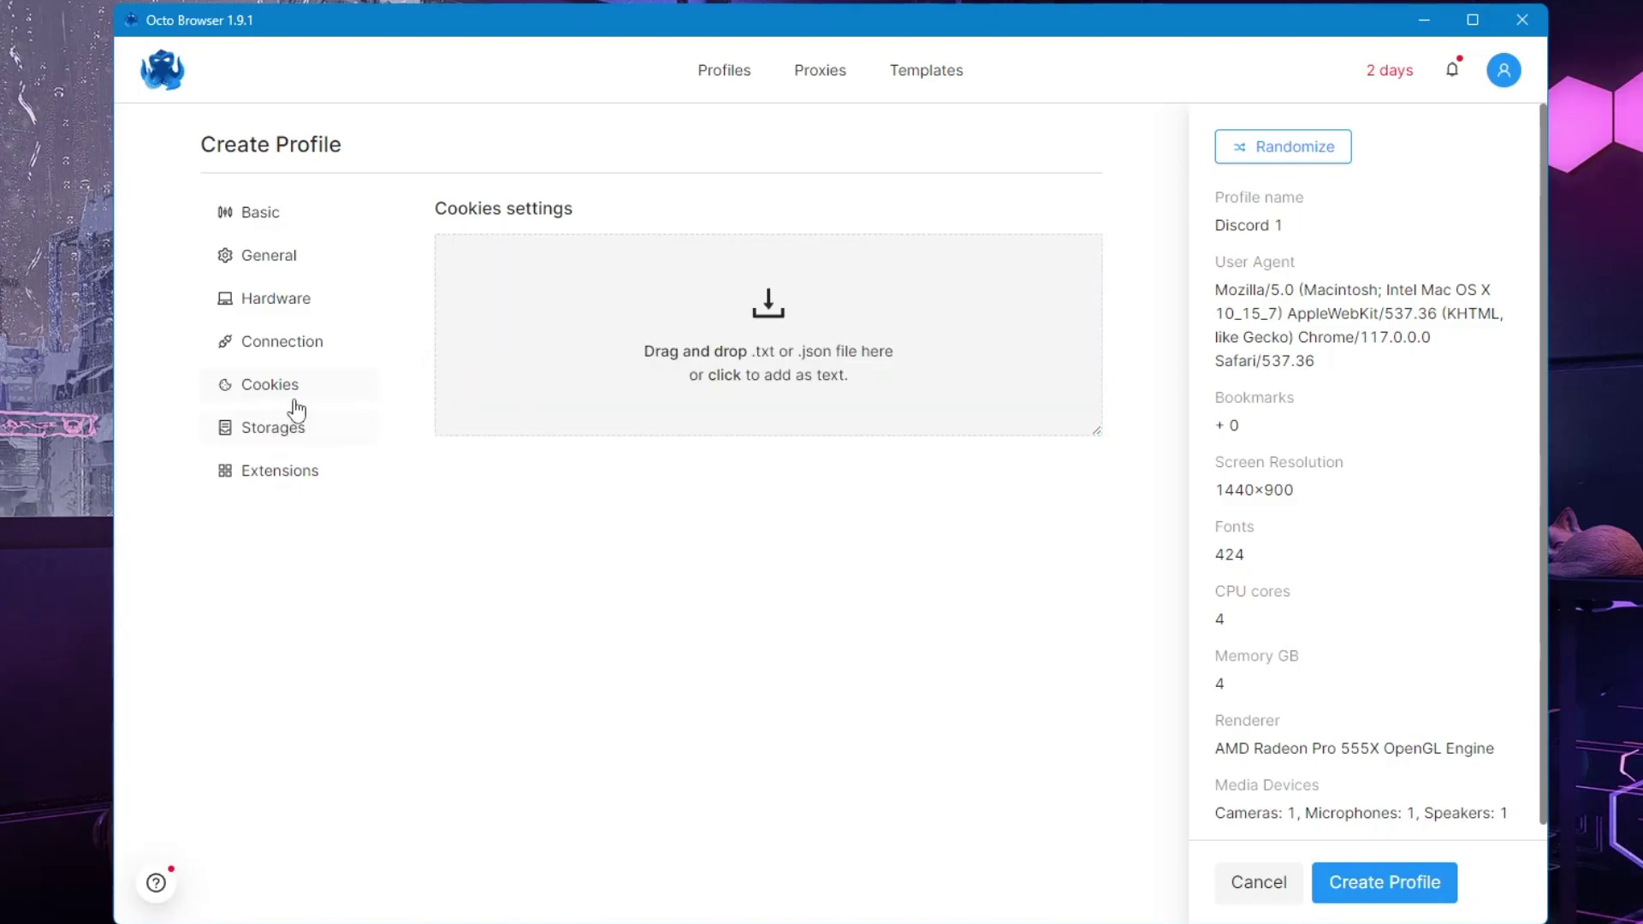
Check the Storage and Extensions settings, then create the Discord 1 profile
left_click(290, 444)
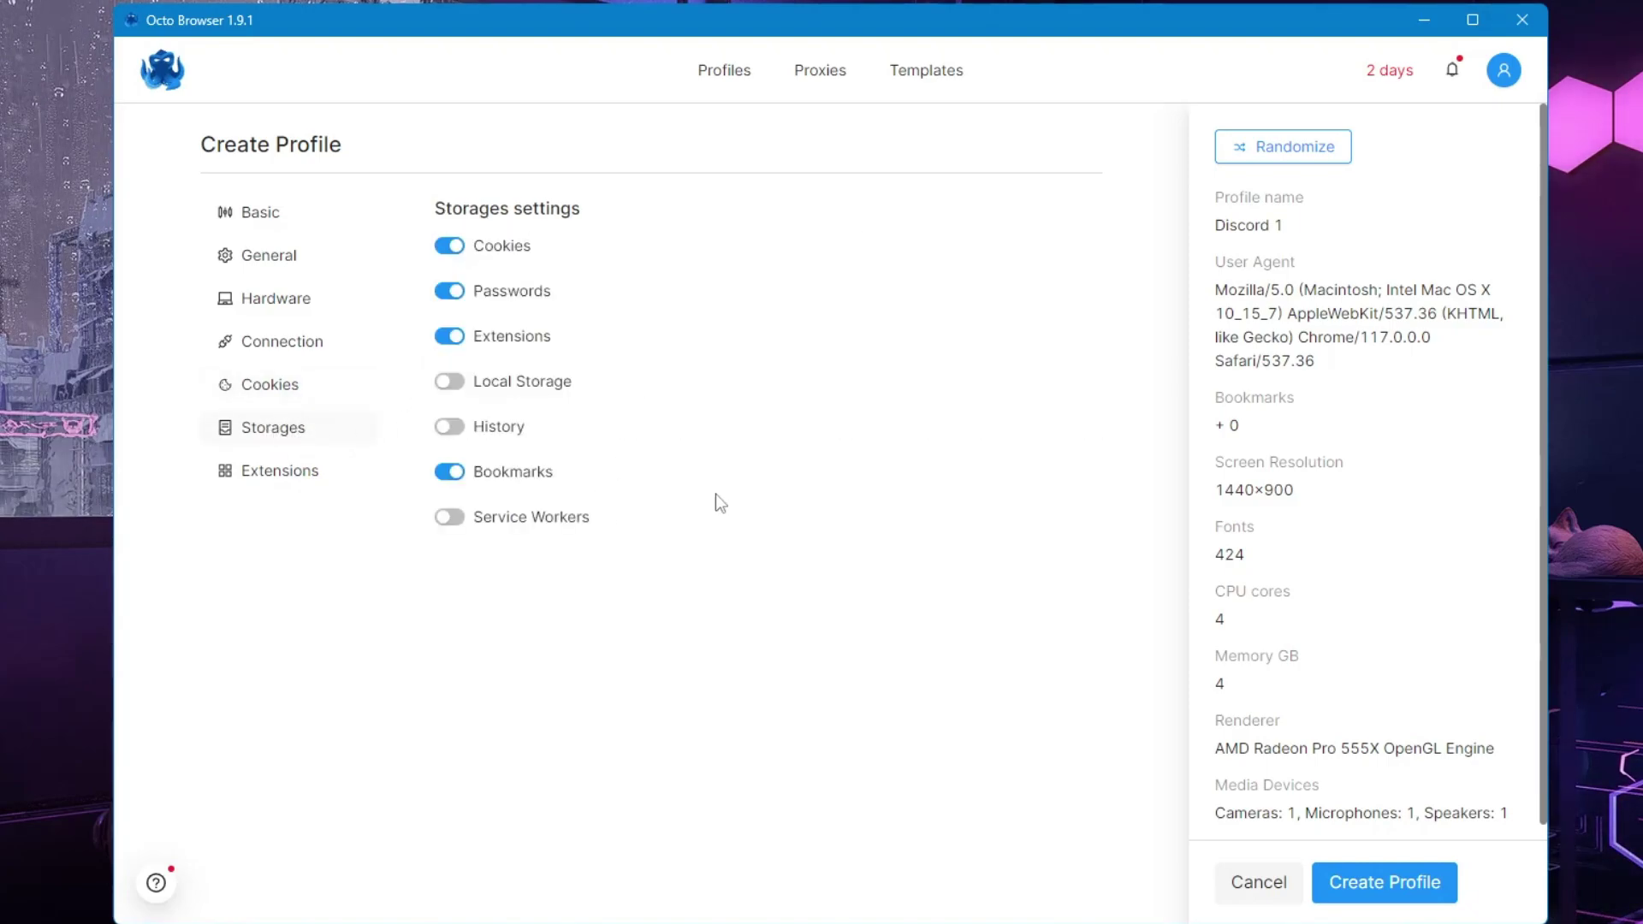
left_click(282, 476)
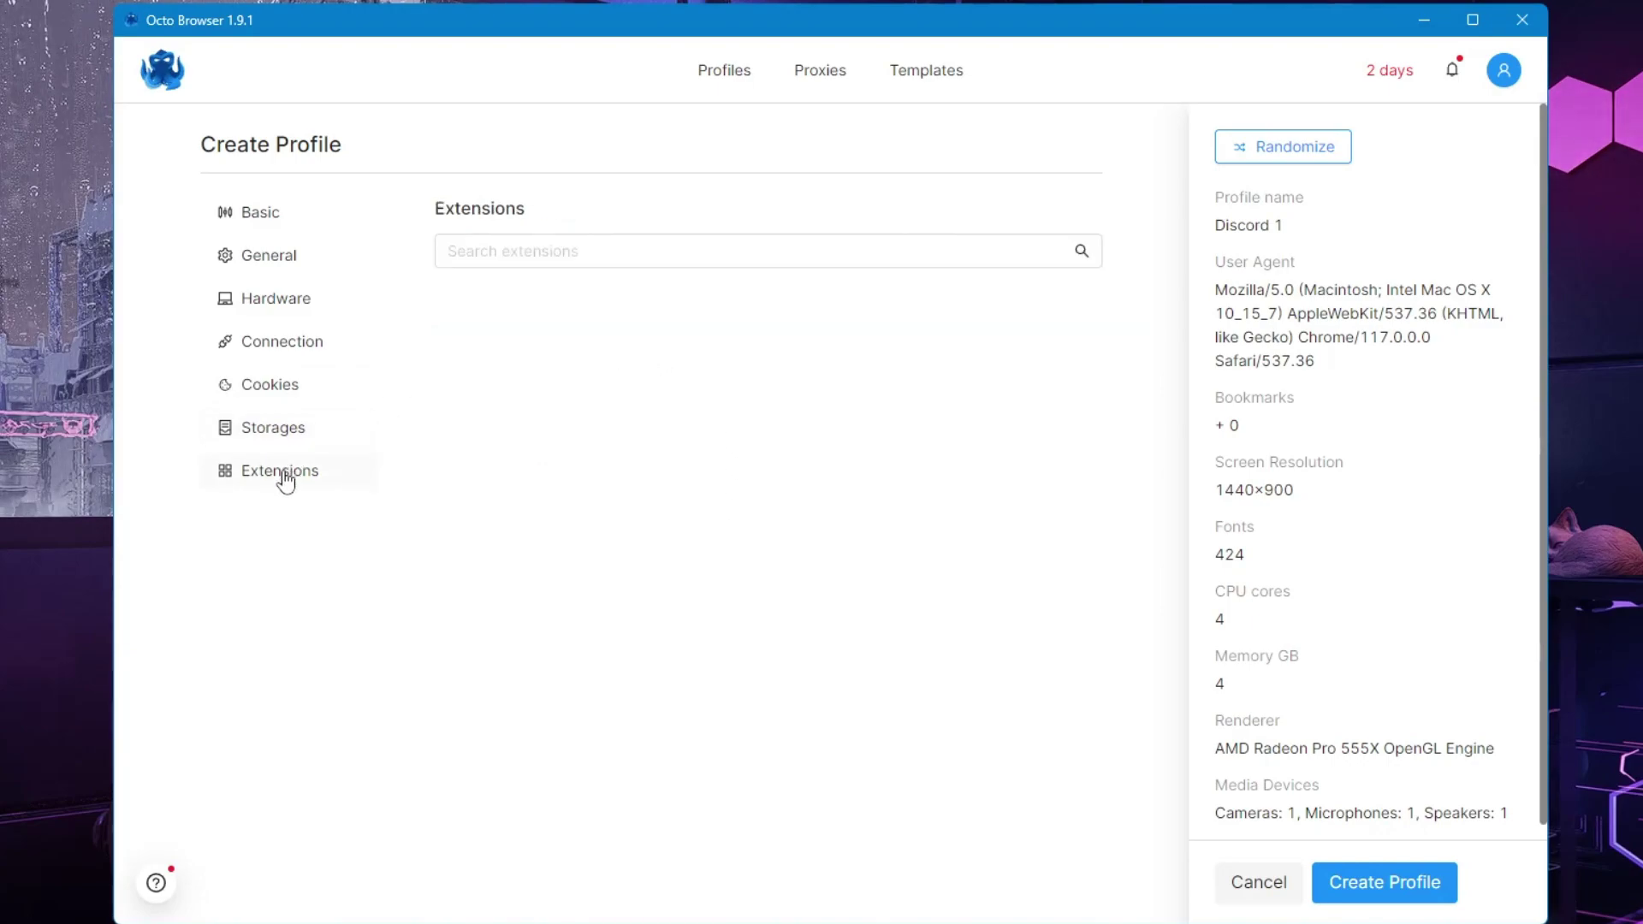
left_click(564, 251)
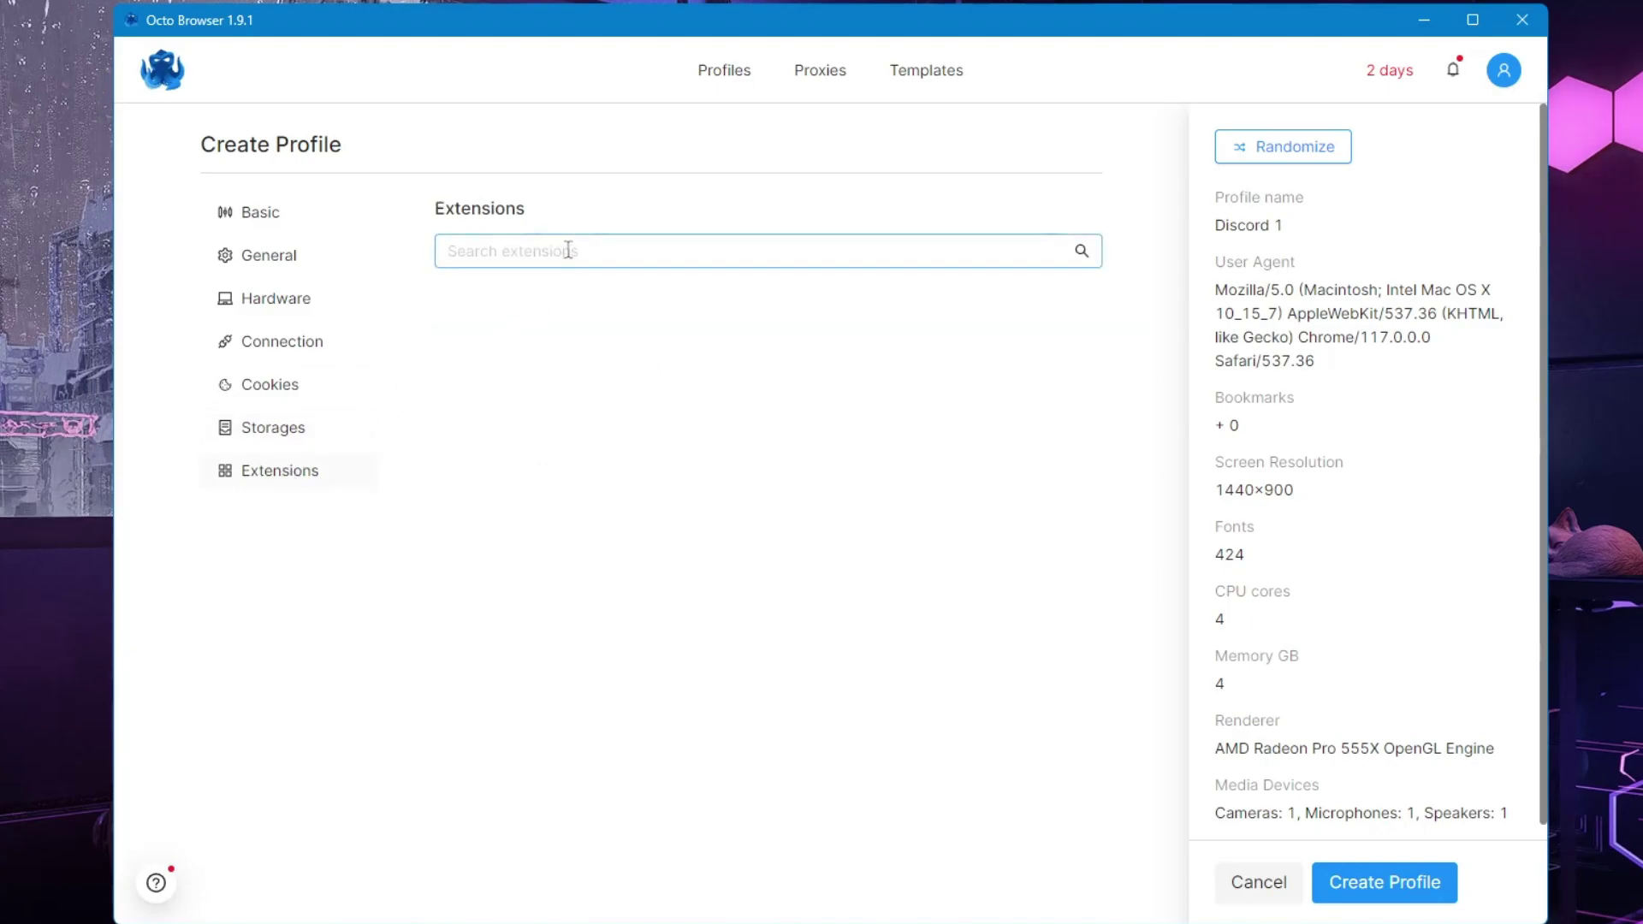
left_click(494, 376)
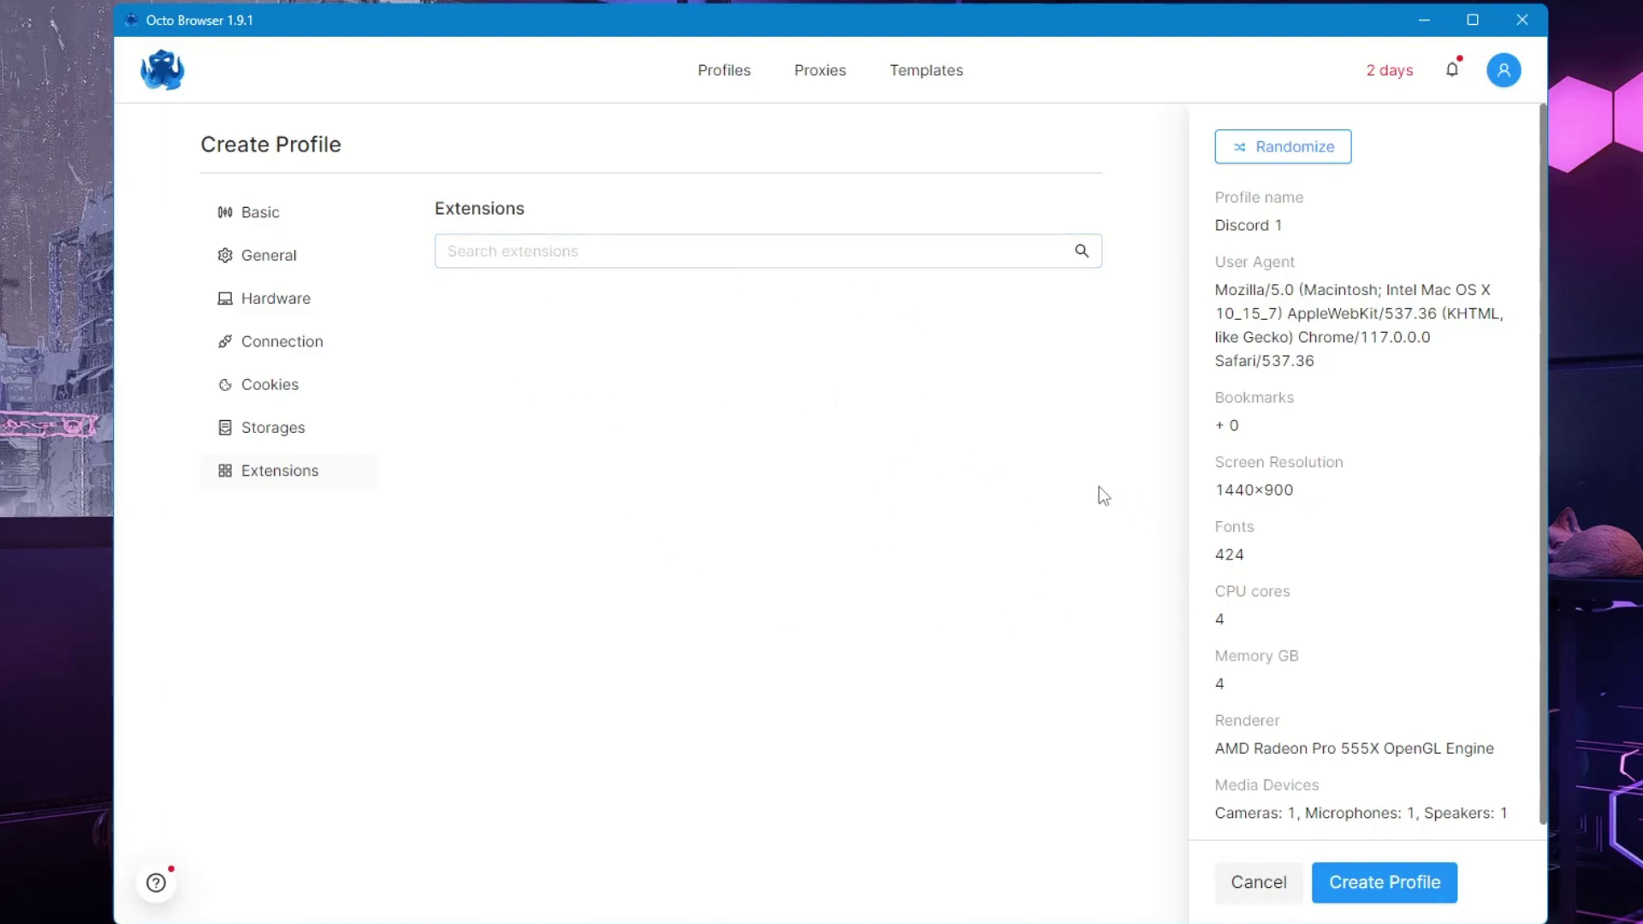
left_click(1404, 894)
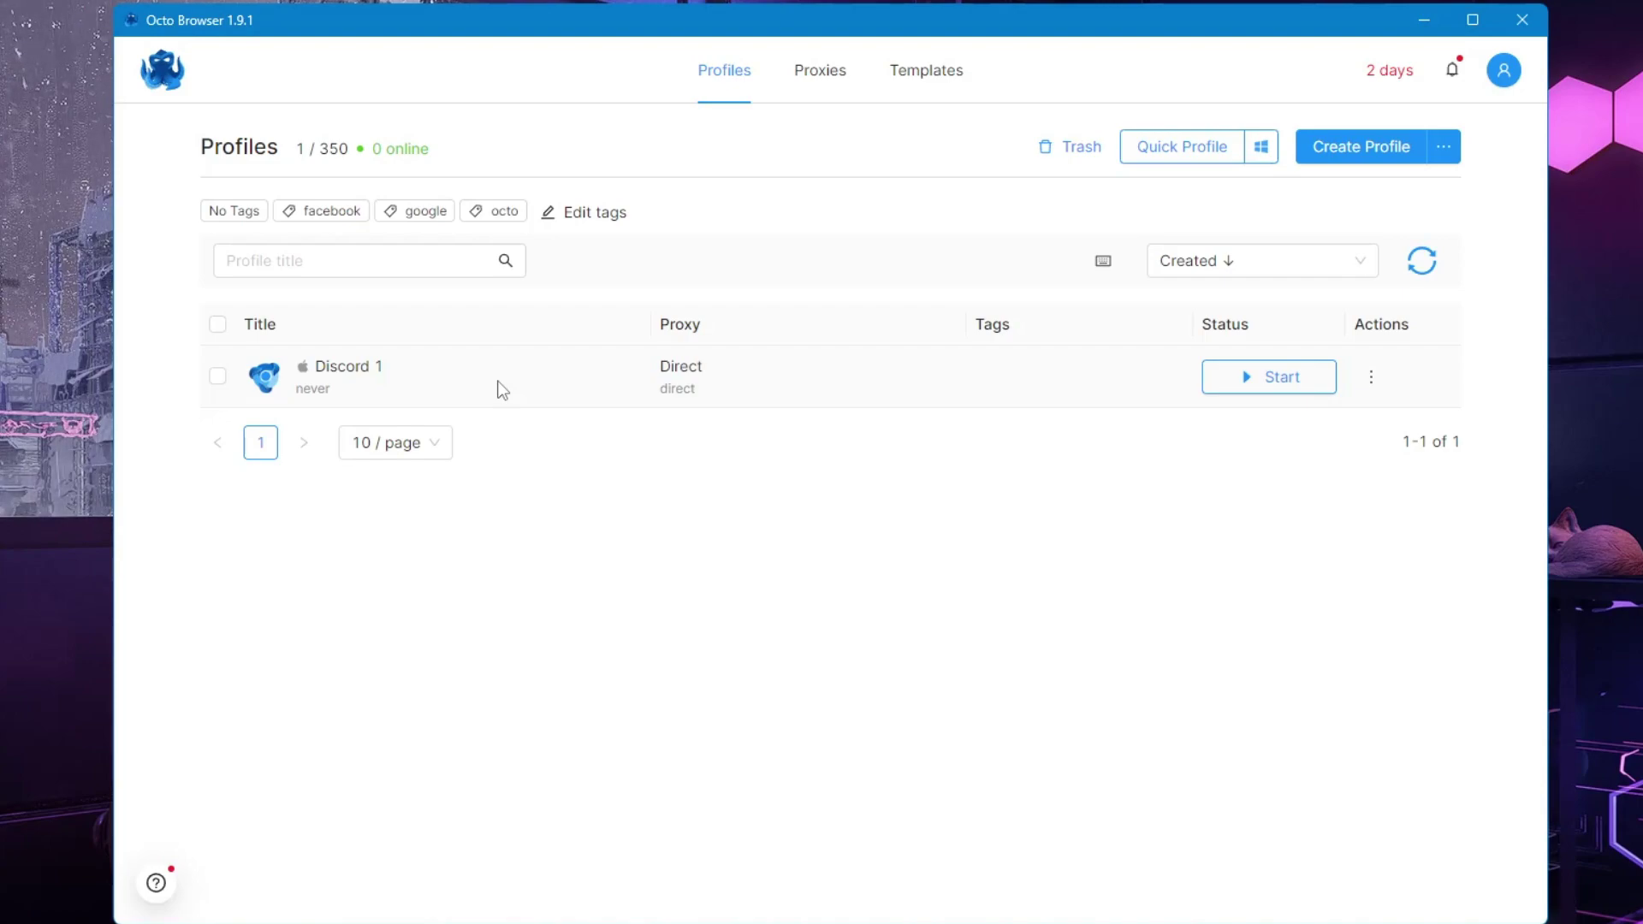
Create two more profiles named 'Discord 2' and 'Discord 3'
left_click(1361, 146)
left_click(561, 363)
type("Discord 2")
left_click(1349, 879)
left_click(1360, 146)
type("Discord 3")
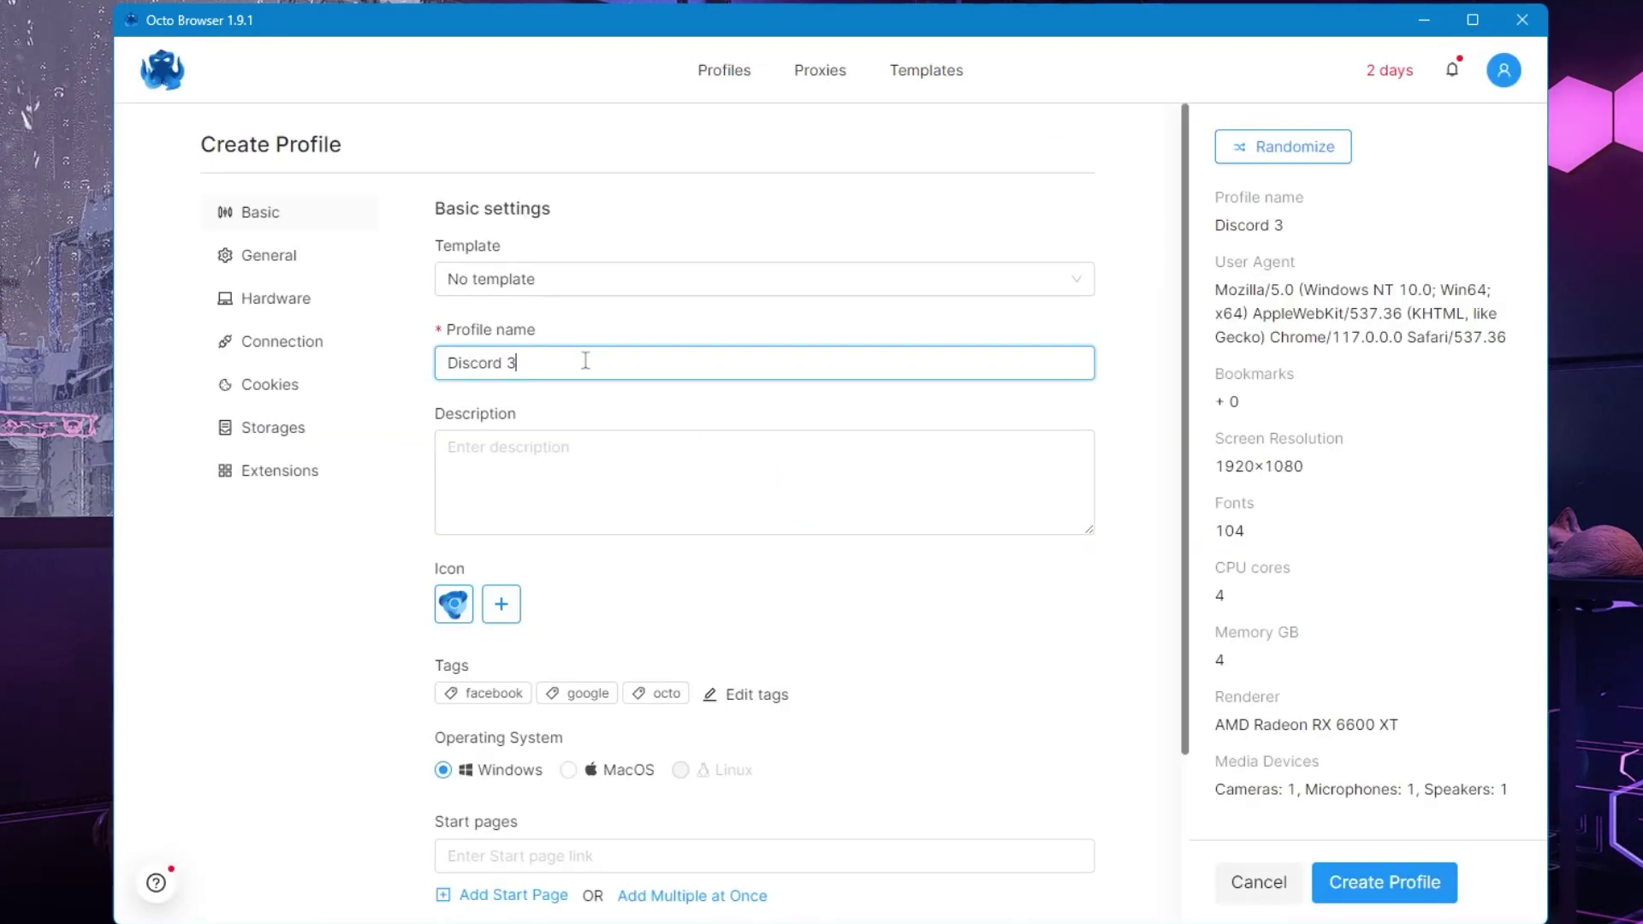
left_click(1349, 879)
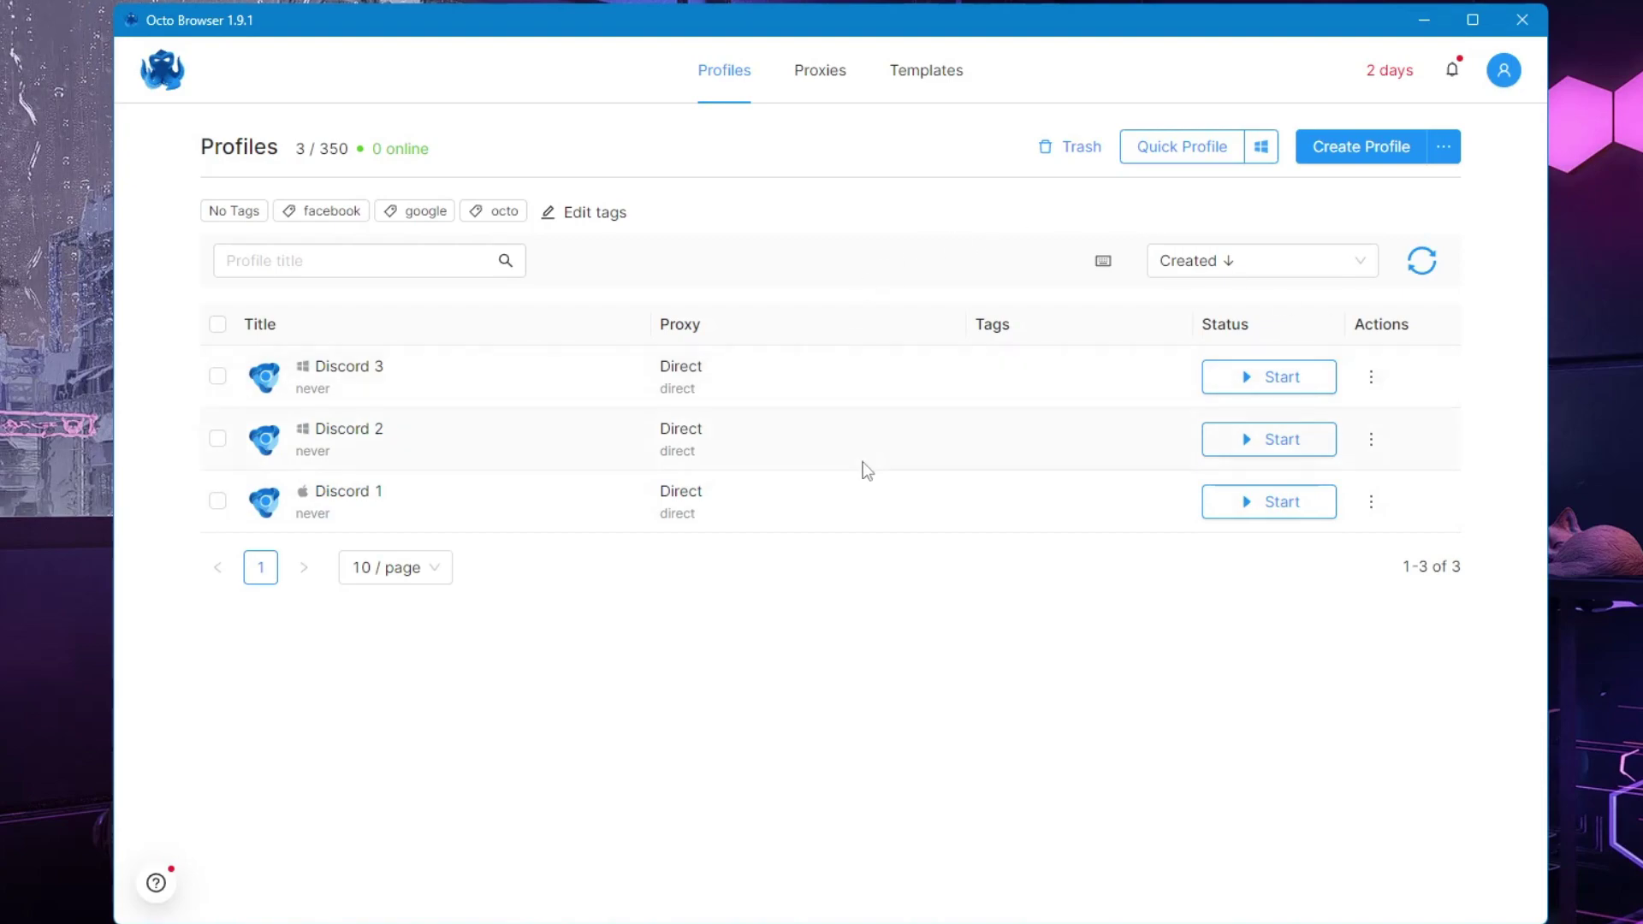
left_click(1372, 381)
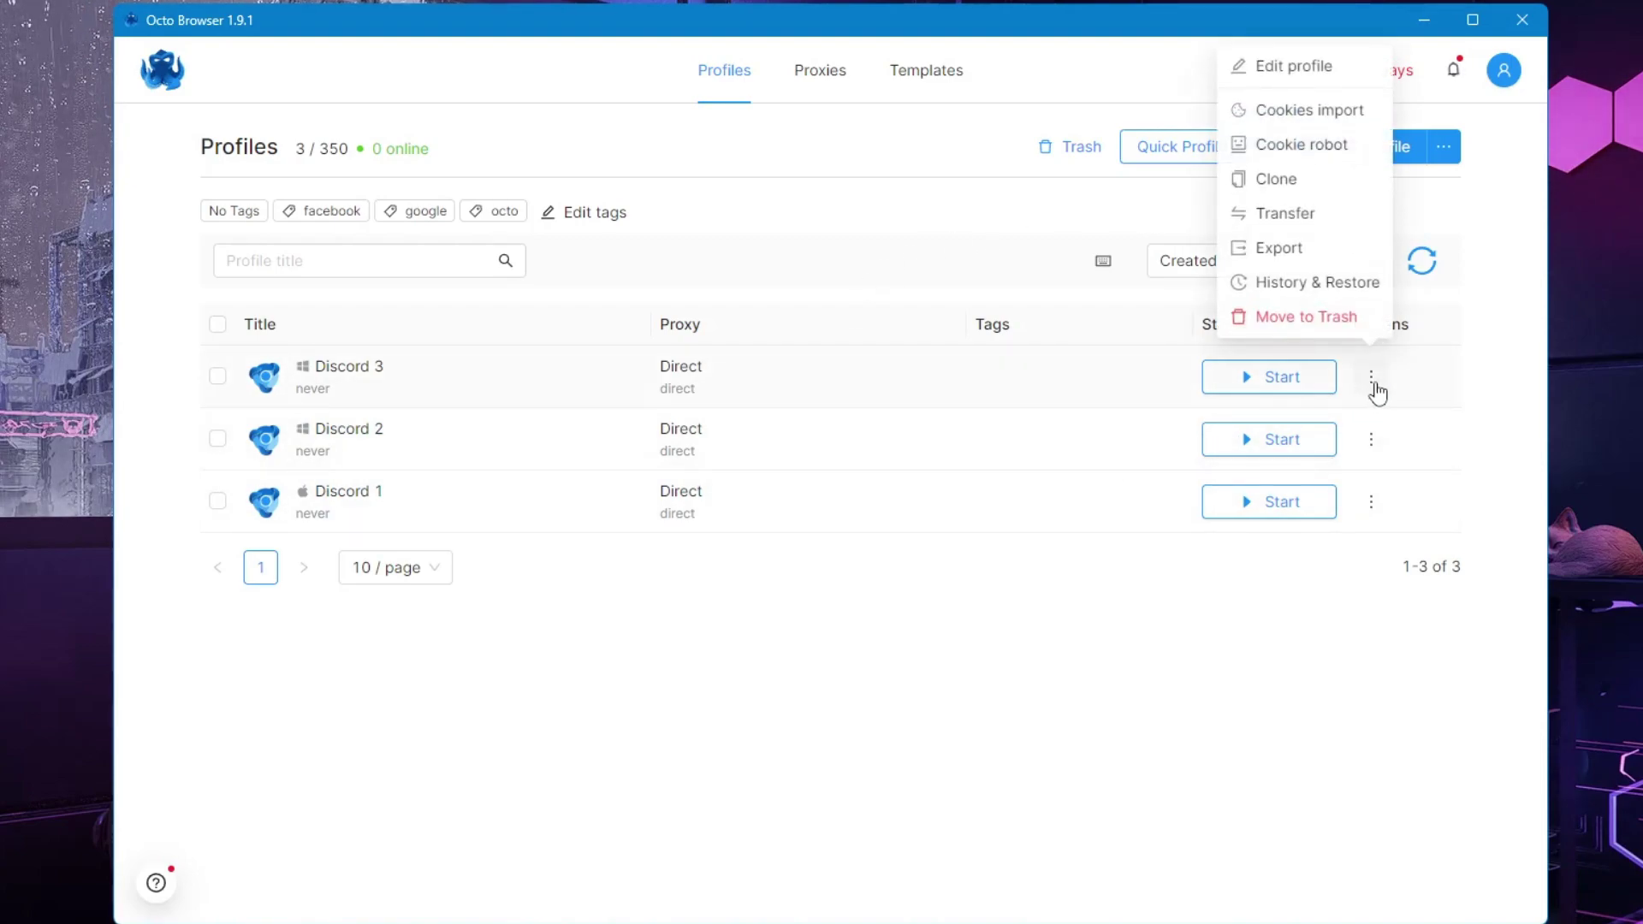
left_click(1325, 77)
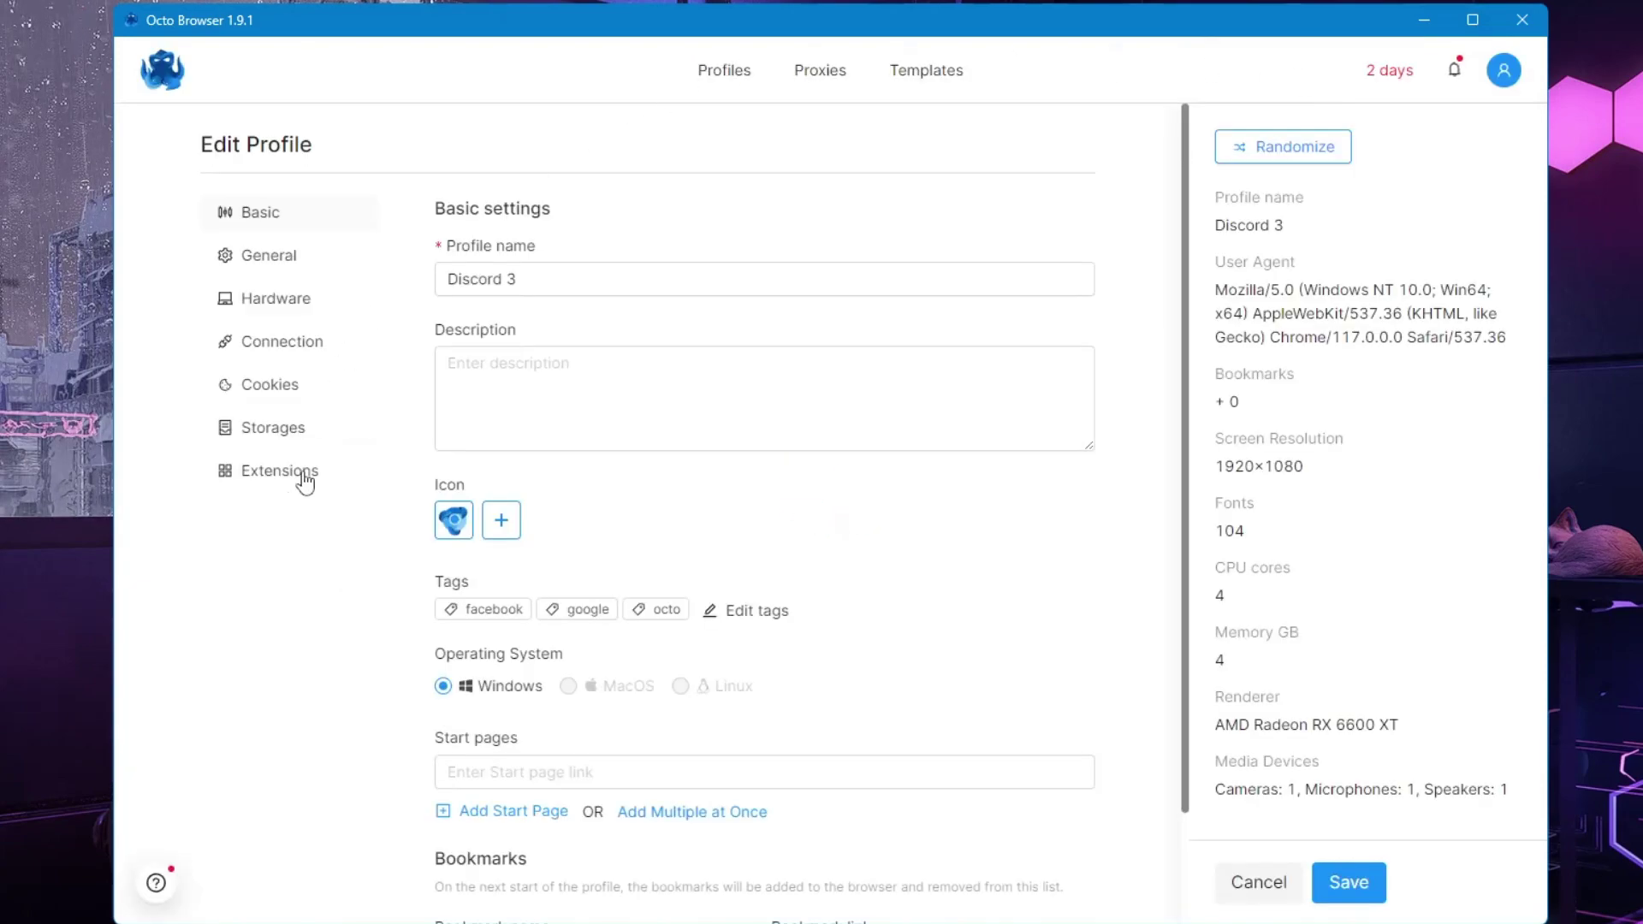
left_click(644, 366)
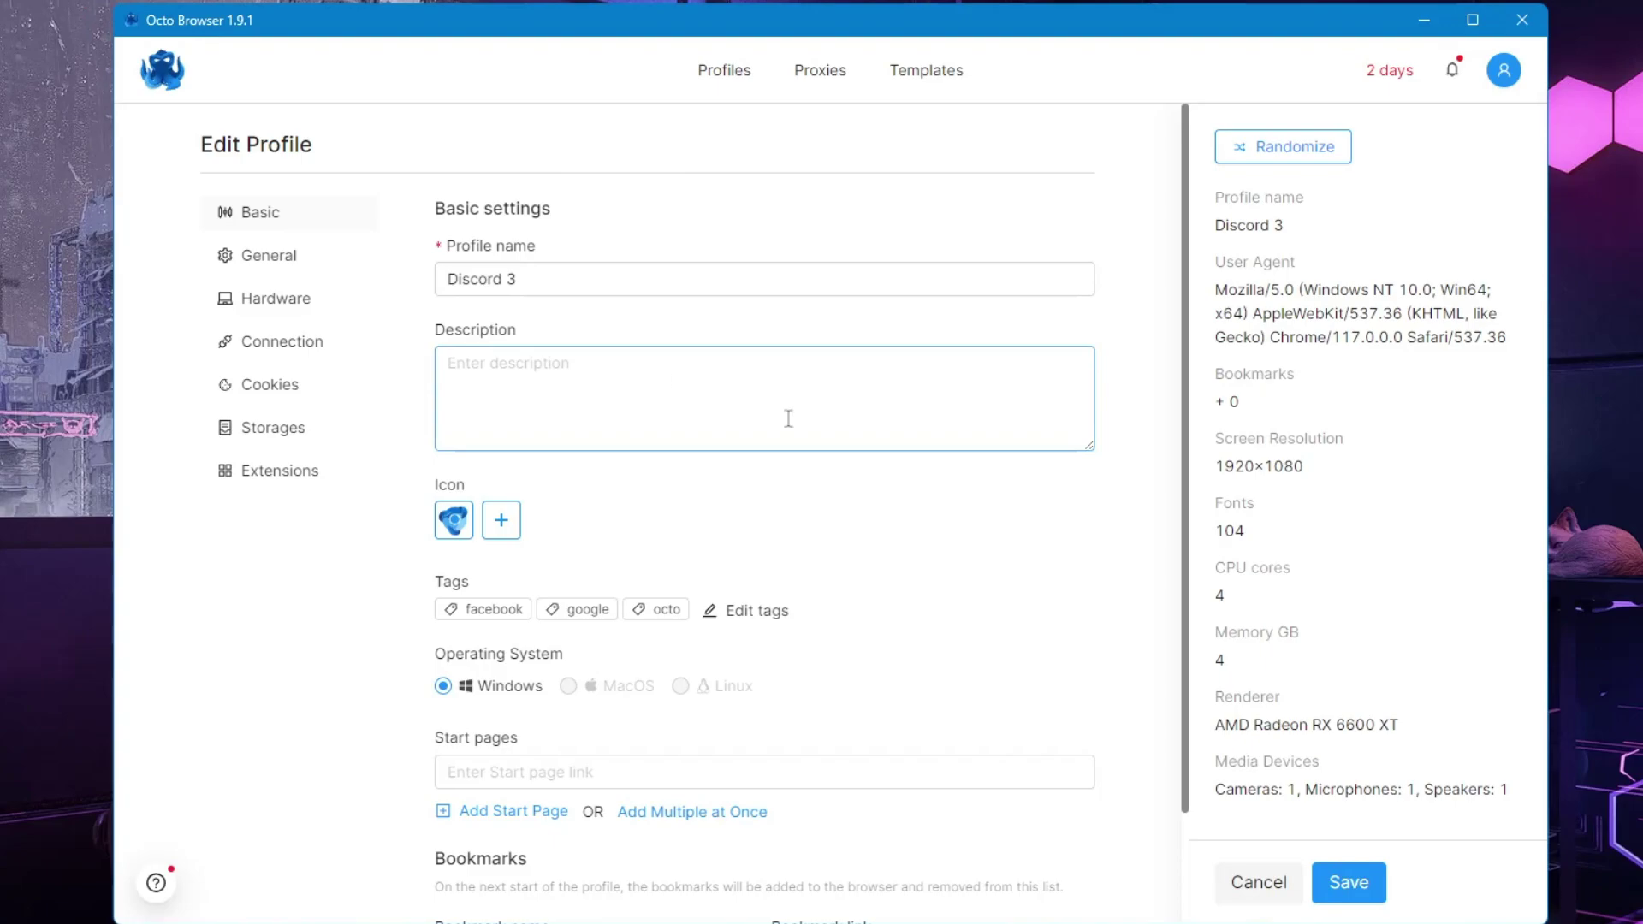
left_click(1280, 884)
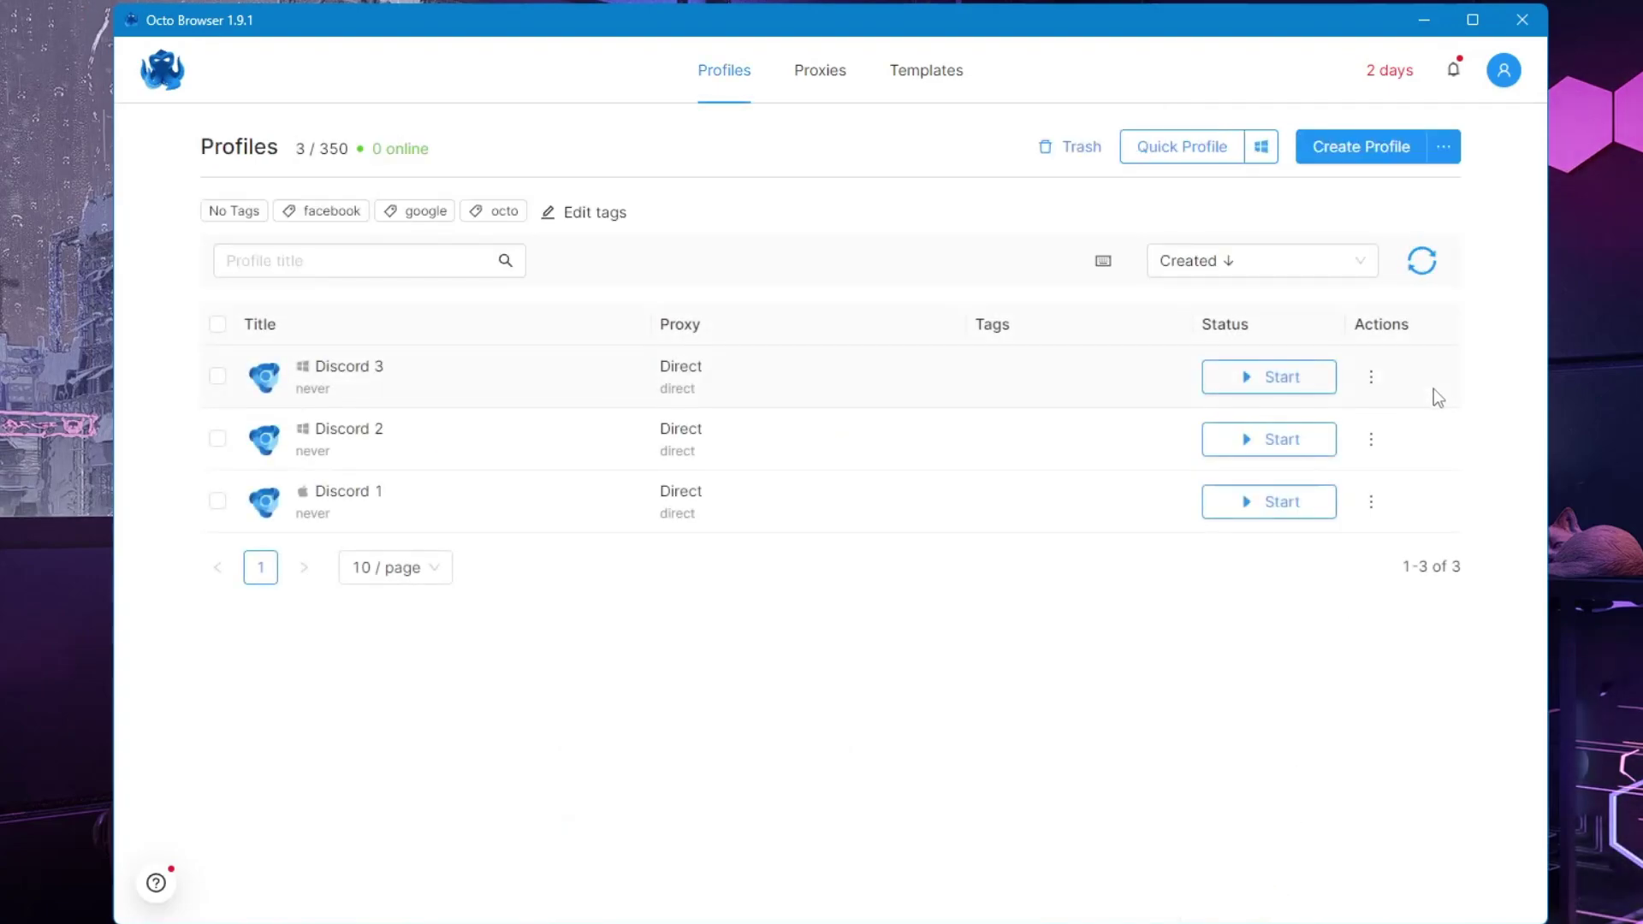
Open the Proxies page listing the two saved socks5 proxies
left_click(1371, 378)
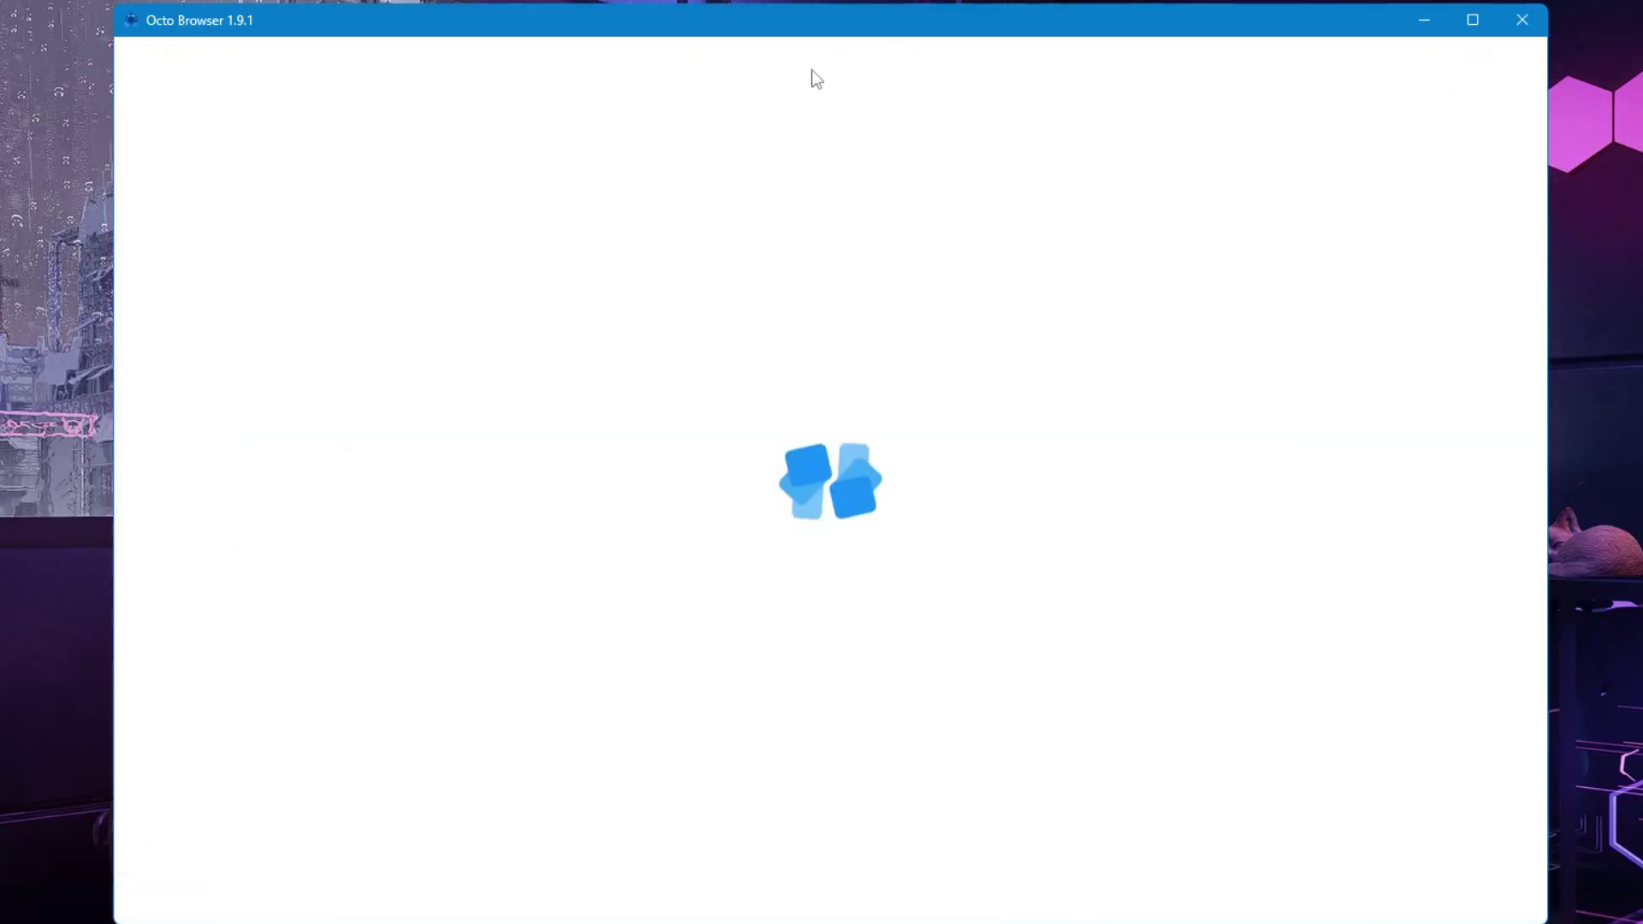
left_click(814, 73)
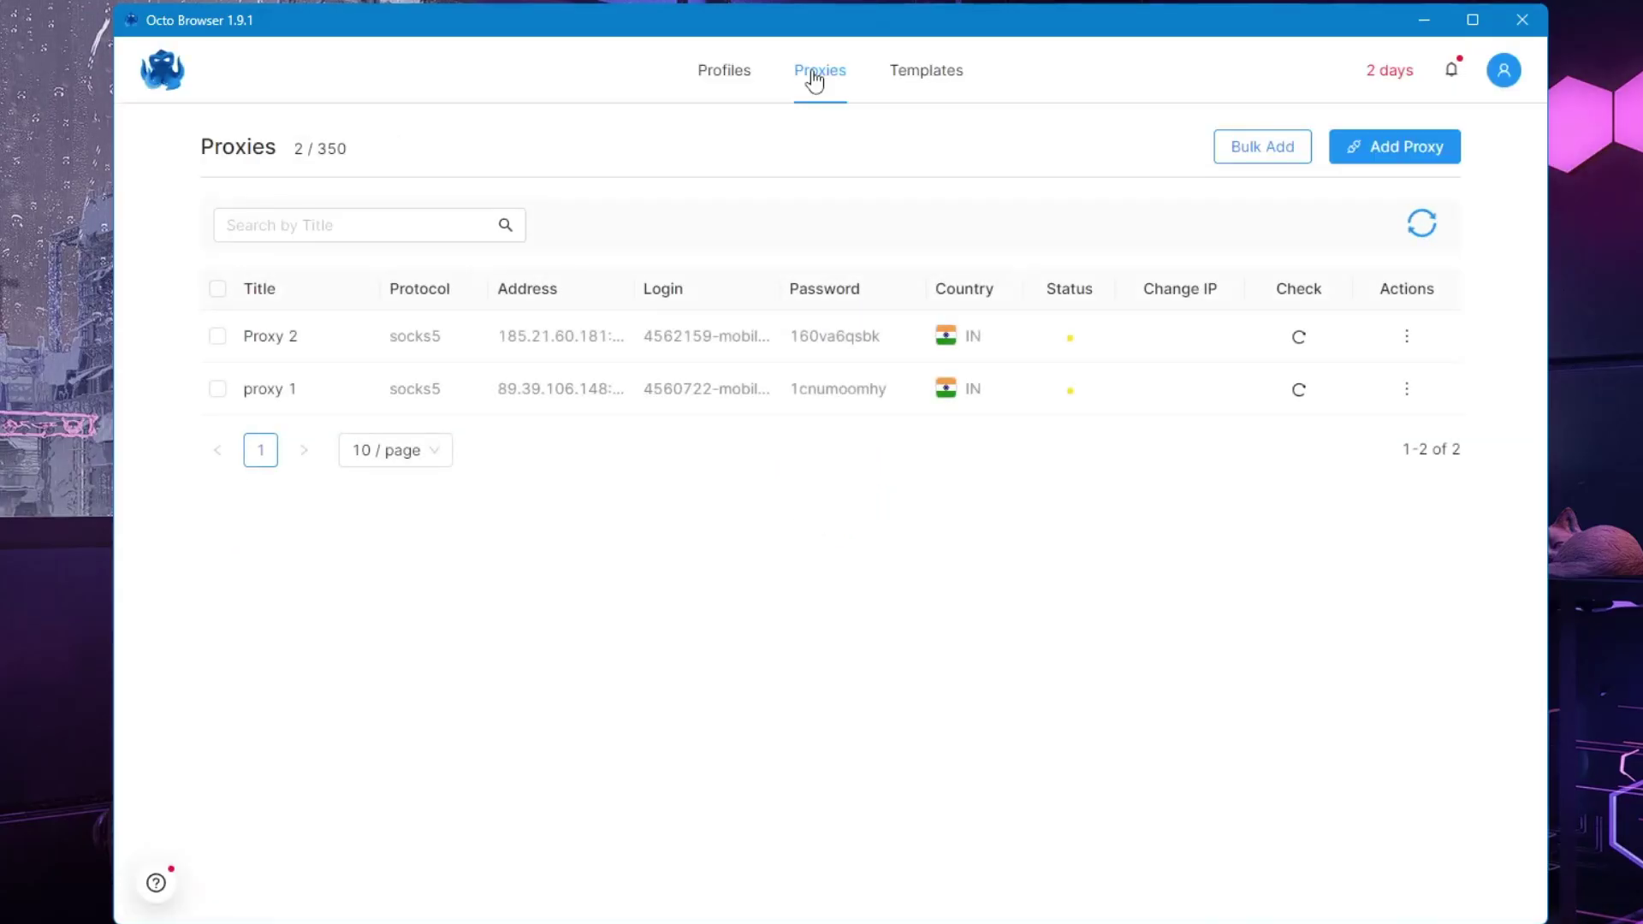
left_click(1400, 154)
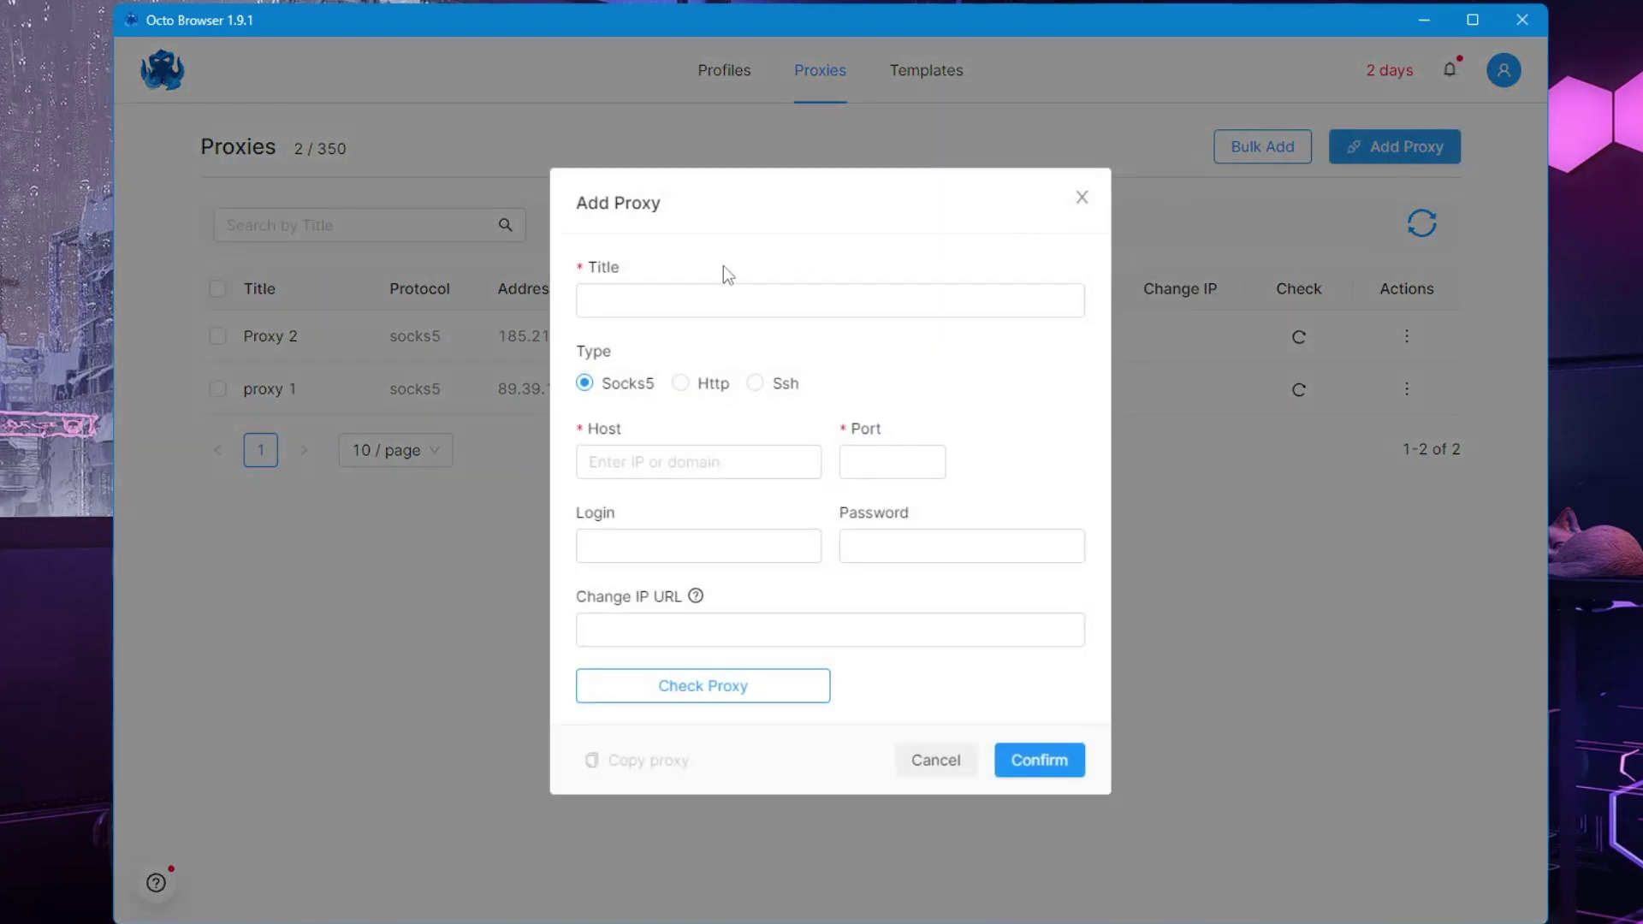
left_click(674, 296)
left_click(689, 462)
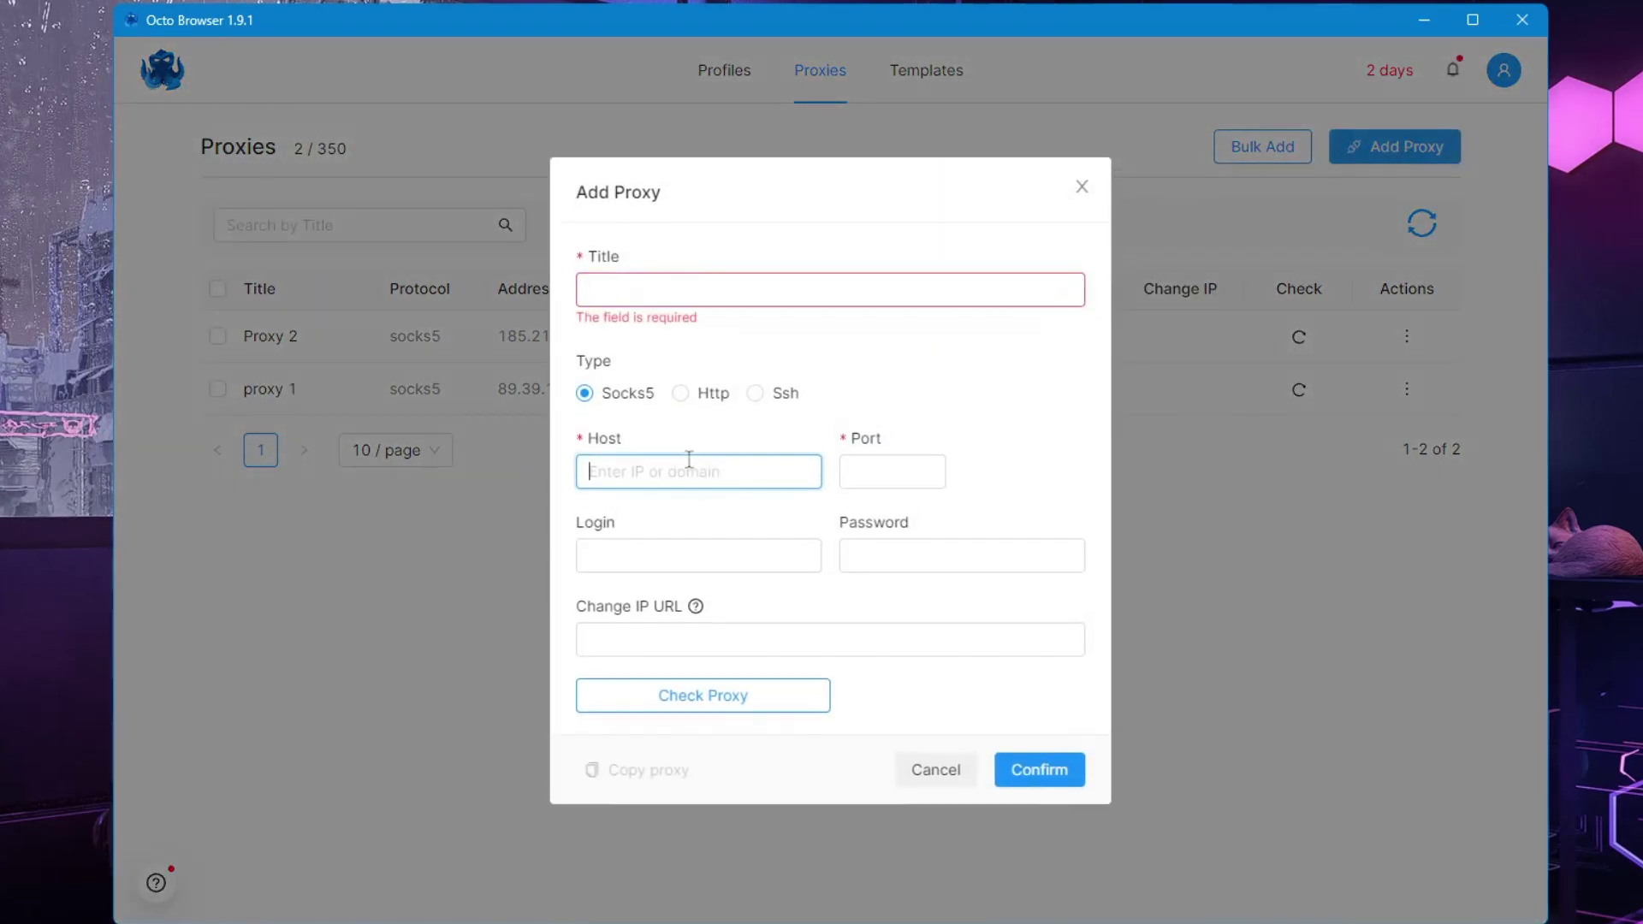
left_click(865, 464)
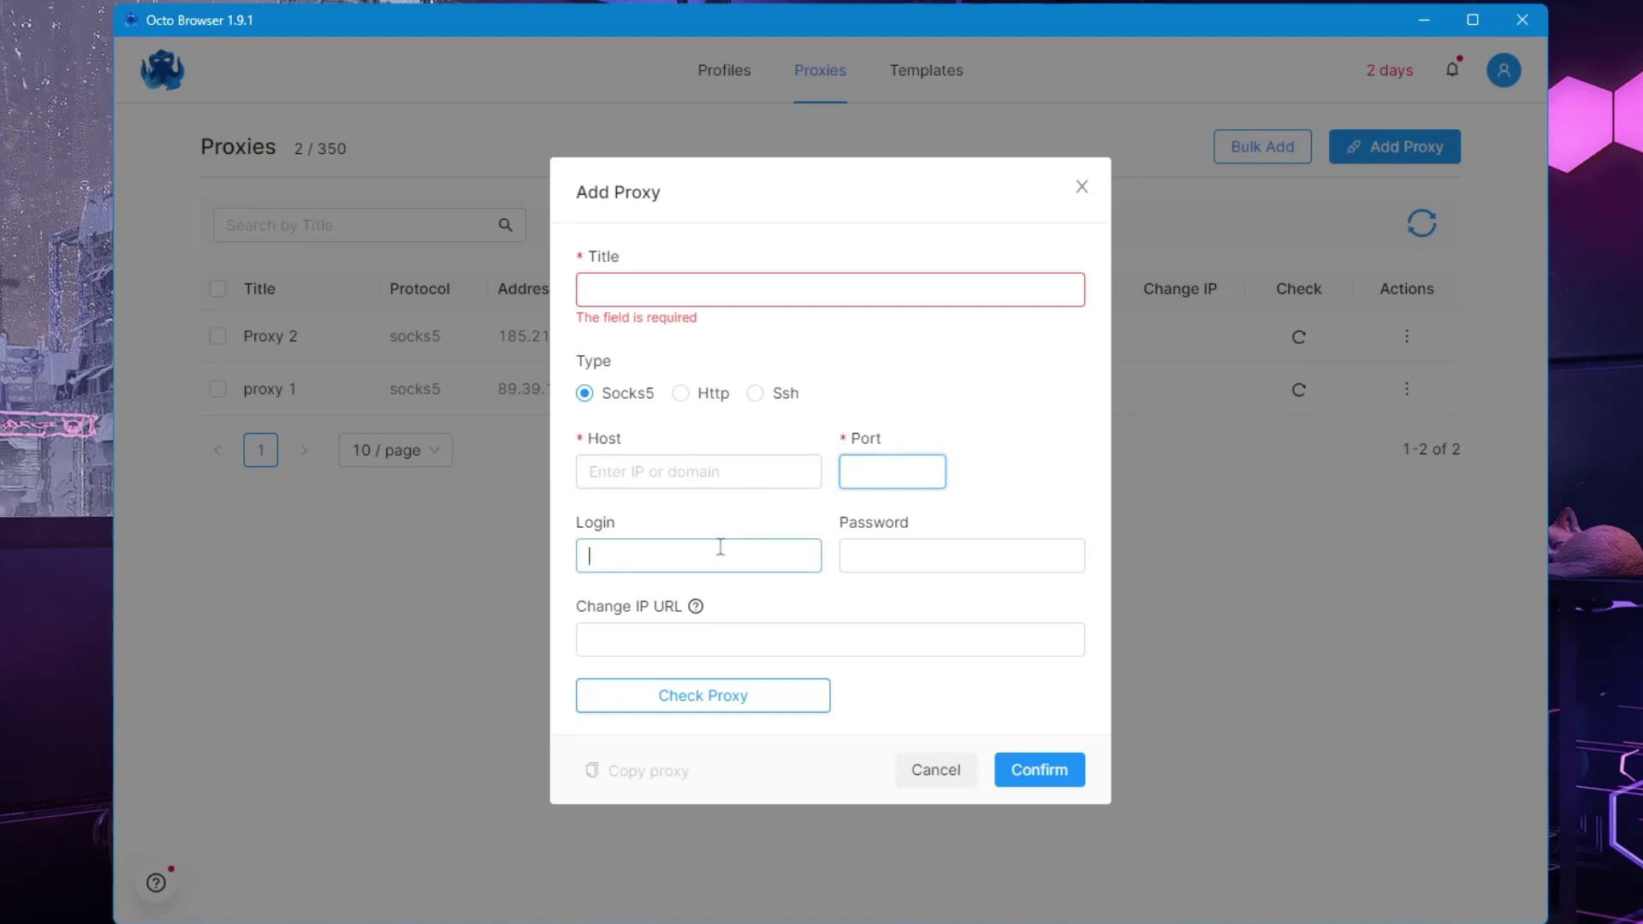
left_click(905, 558)
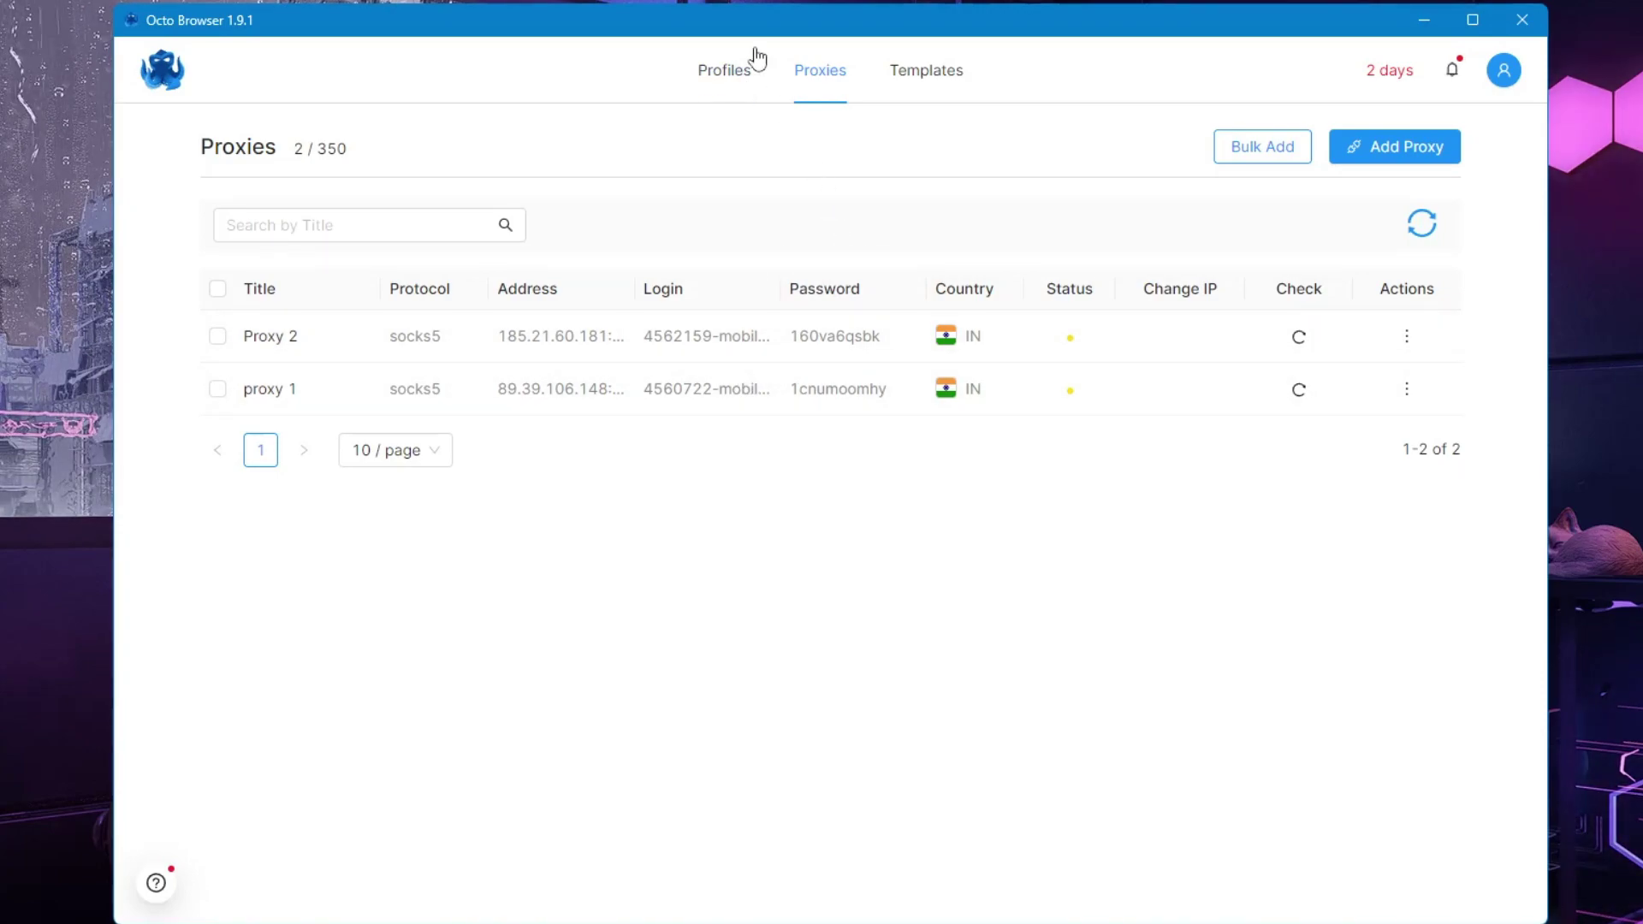
Edit Discord 3's connection settings to use proxy 1 and save
left_click(729, 81)
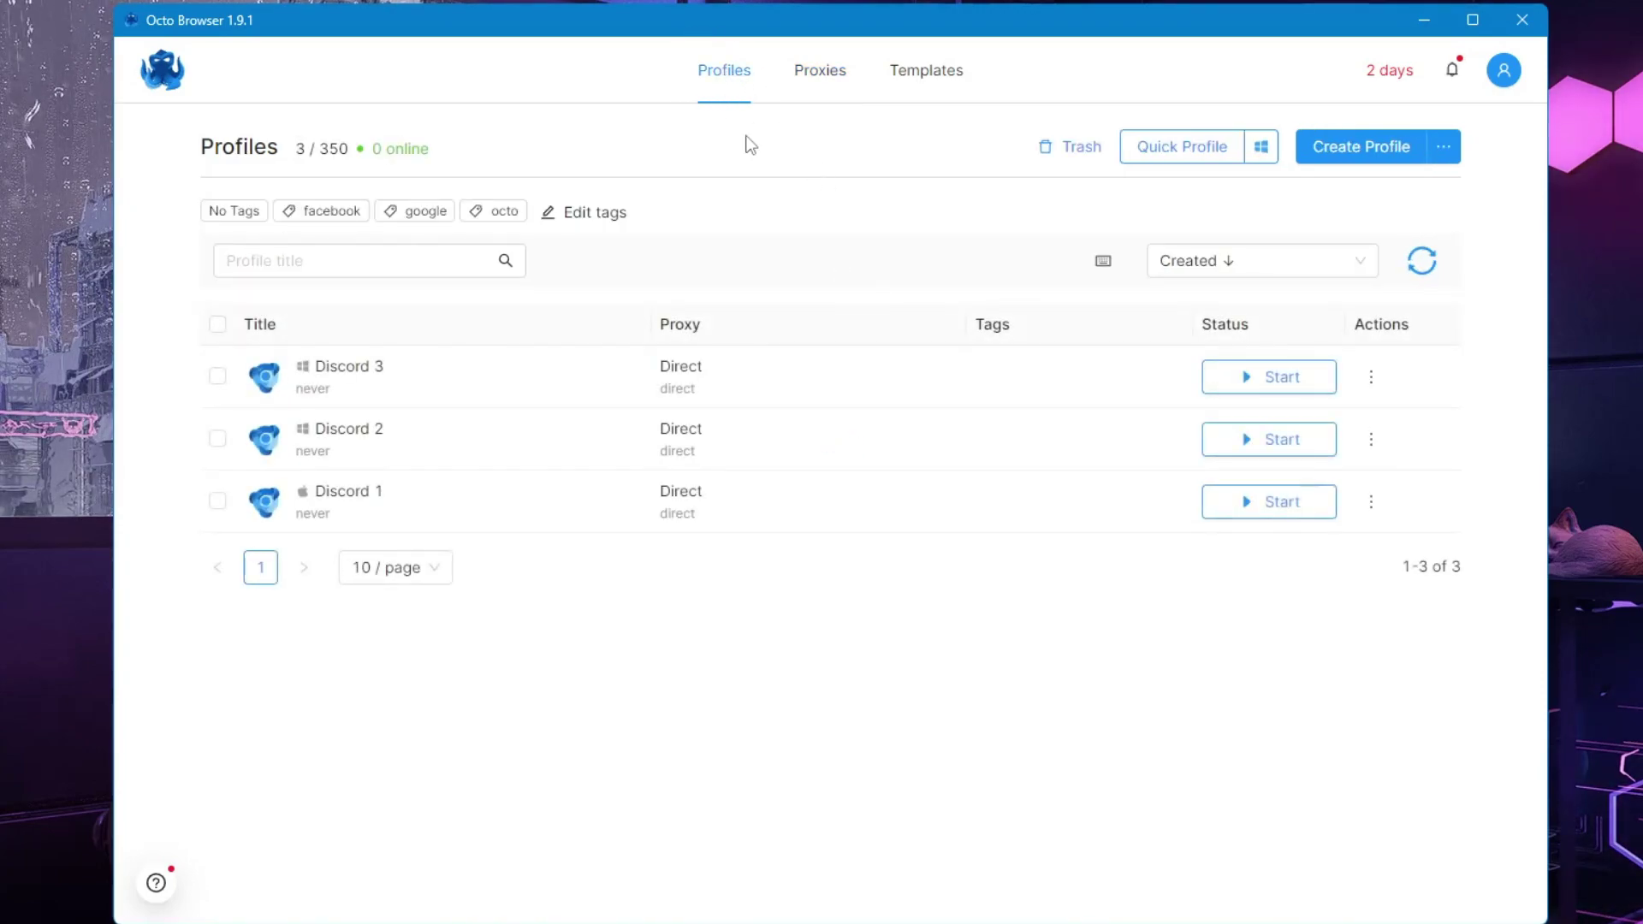
left_click(1372, 379)
left_click(1292, 70)
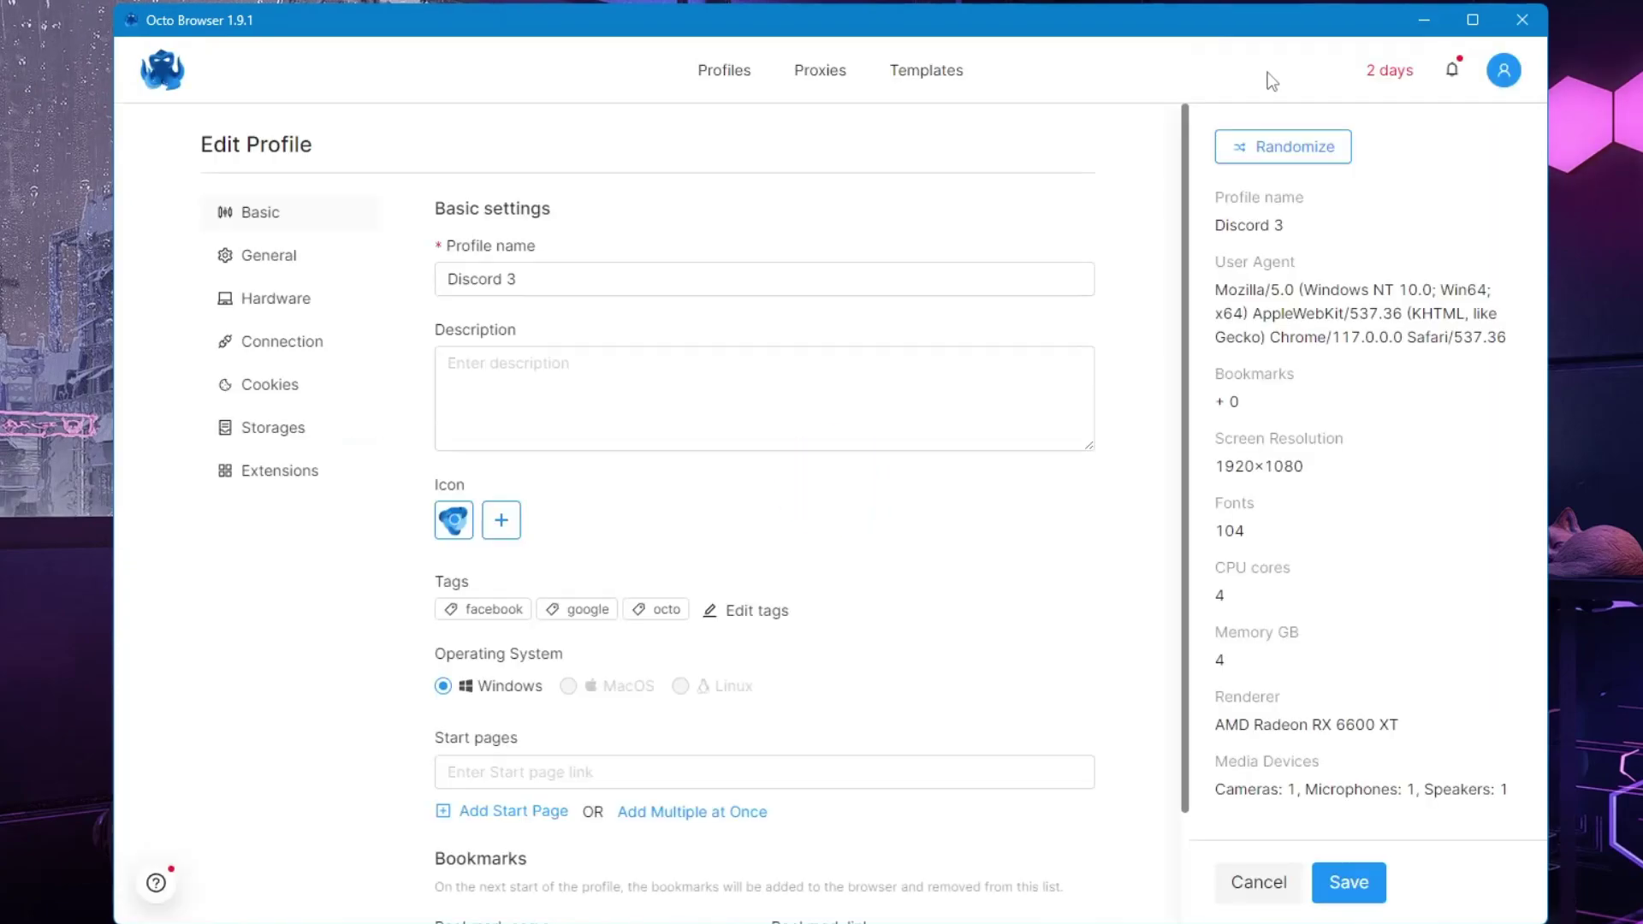
left_click(261, 344)
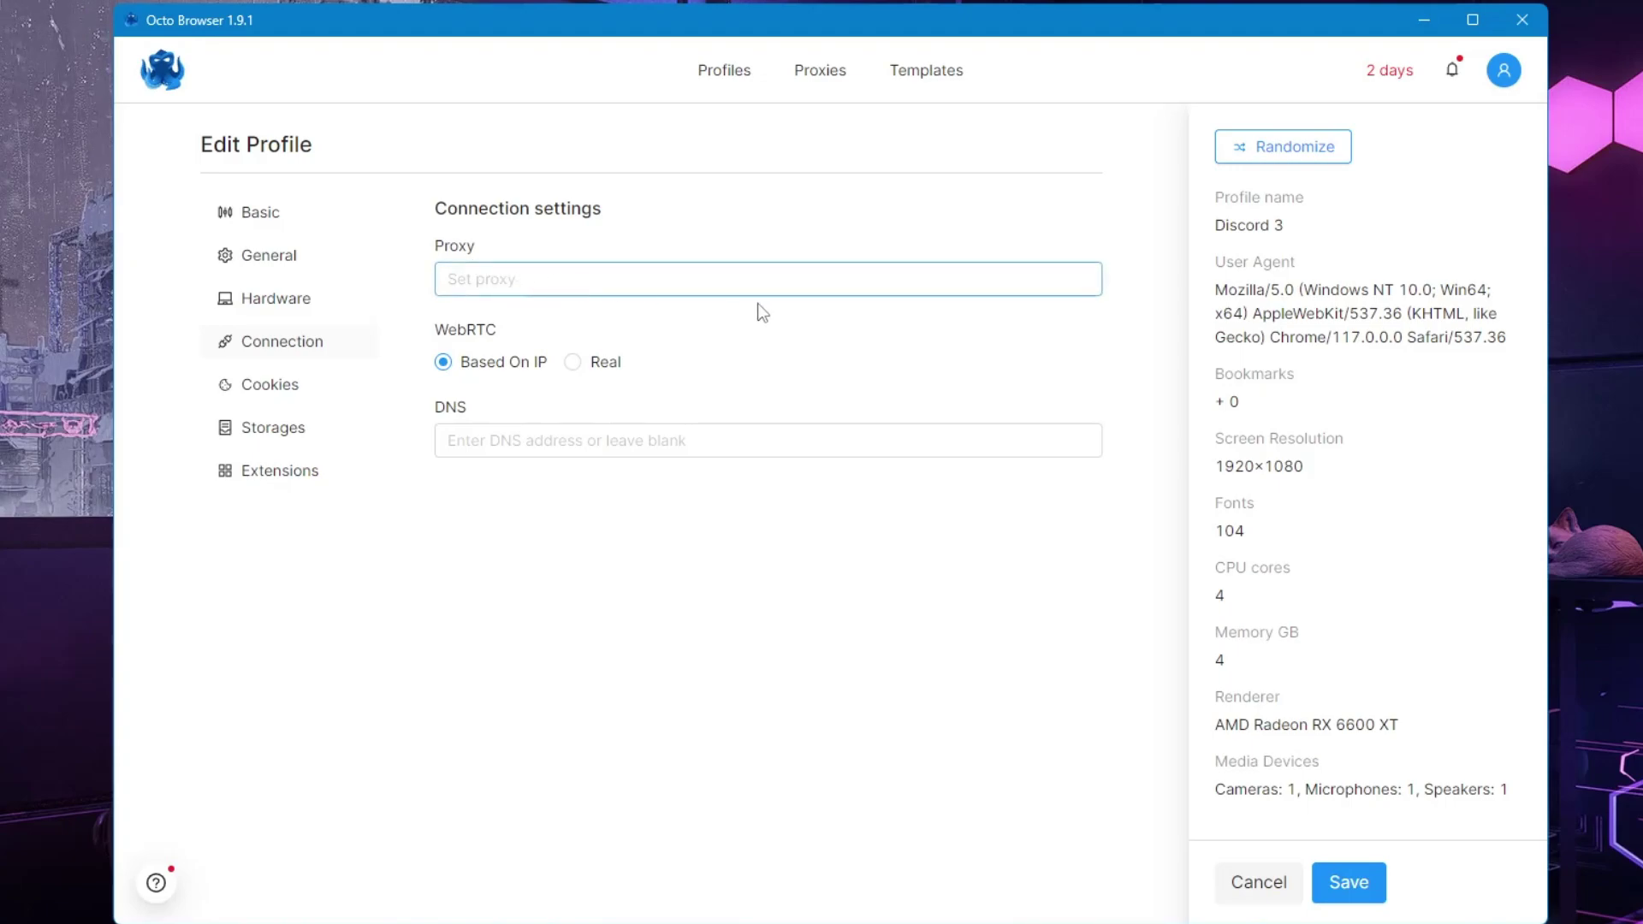
left_click(683, 289)
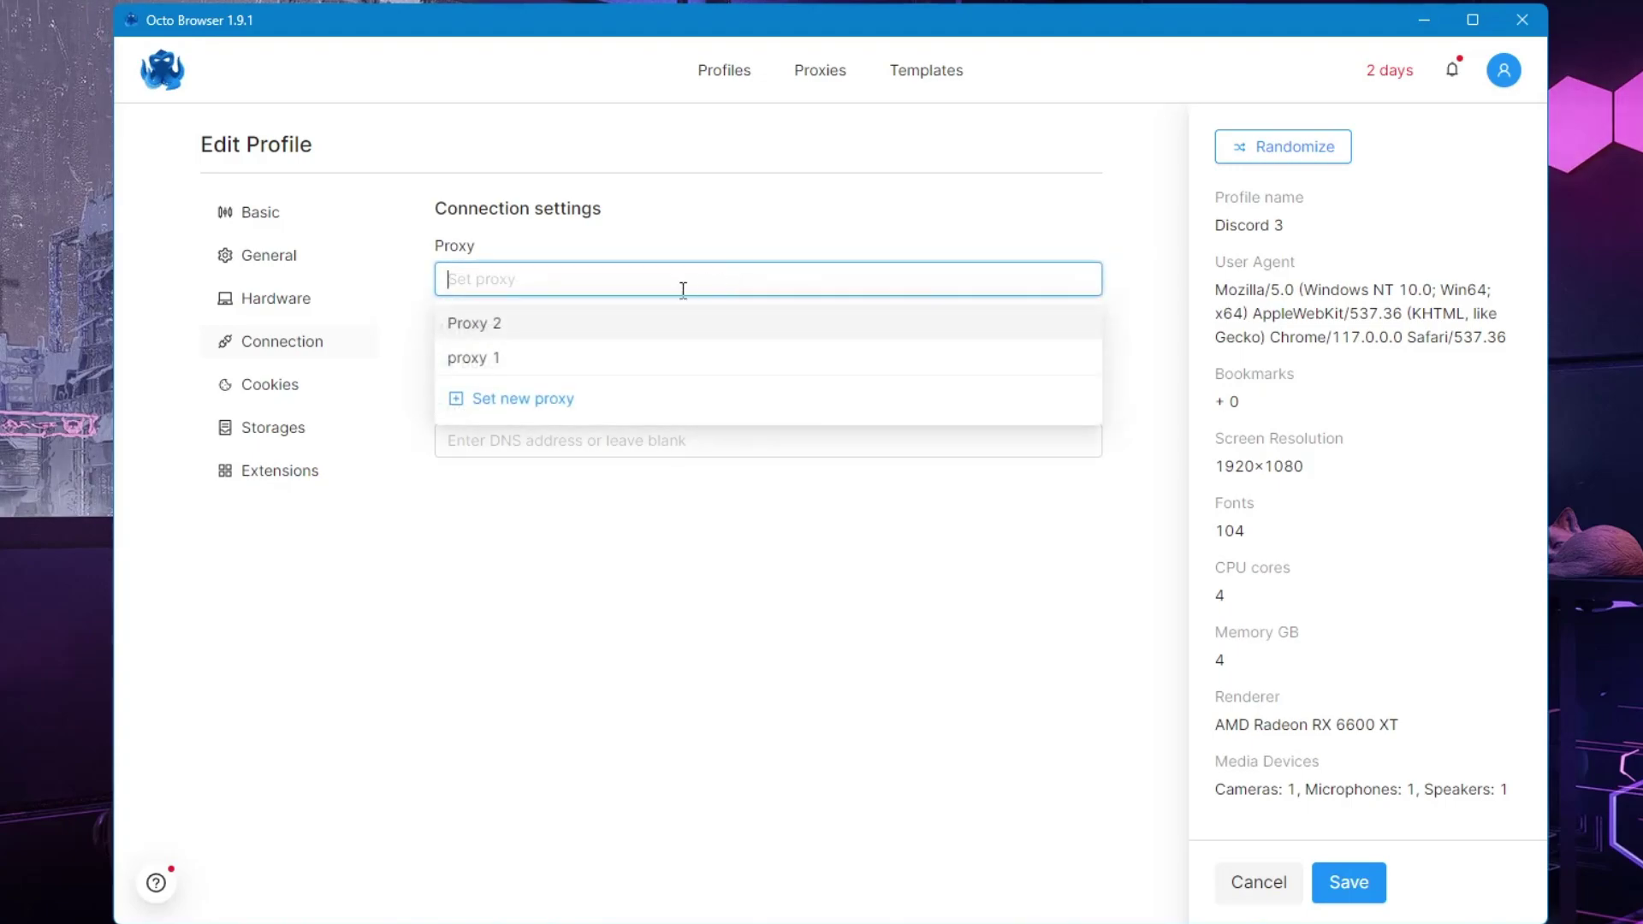
left_click(492, 371)
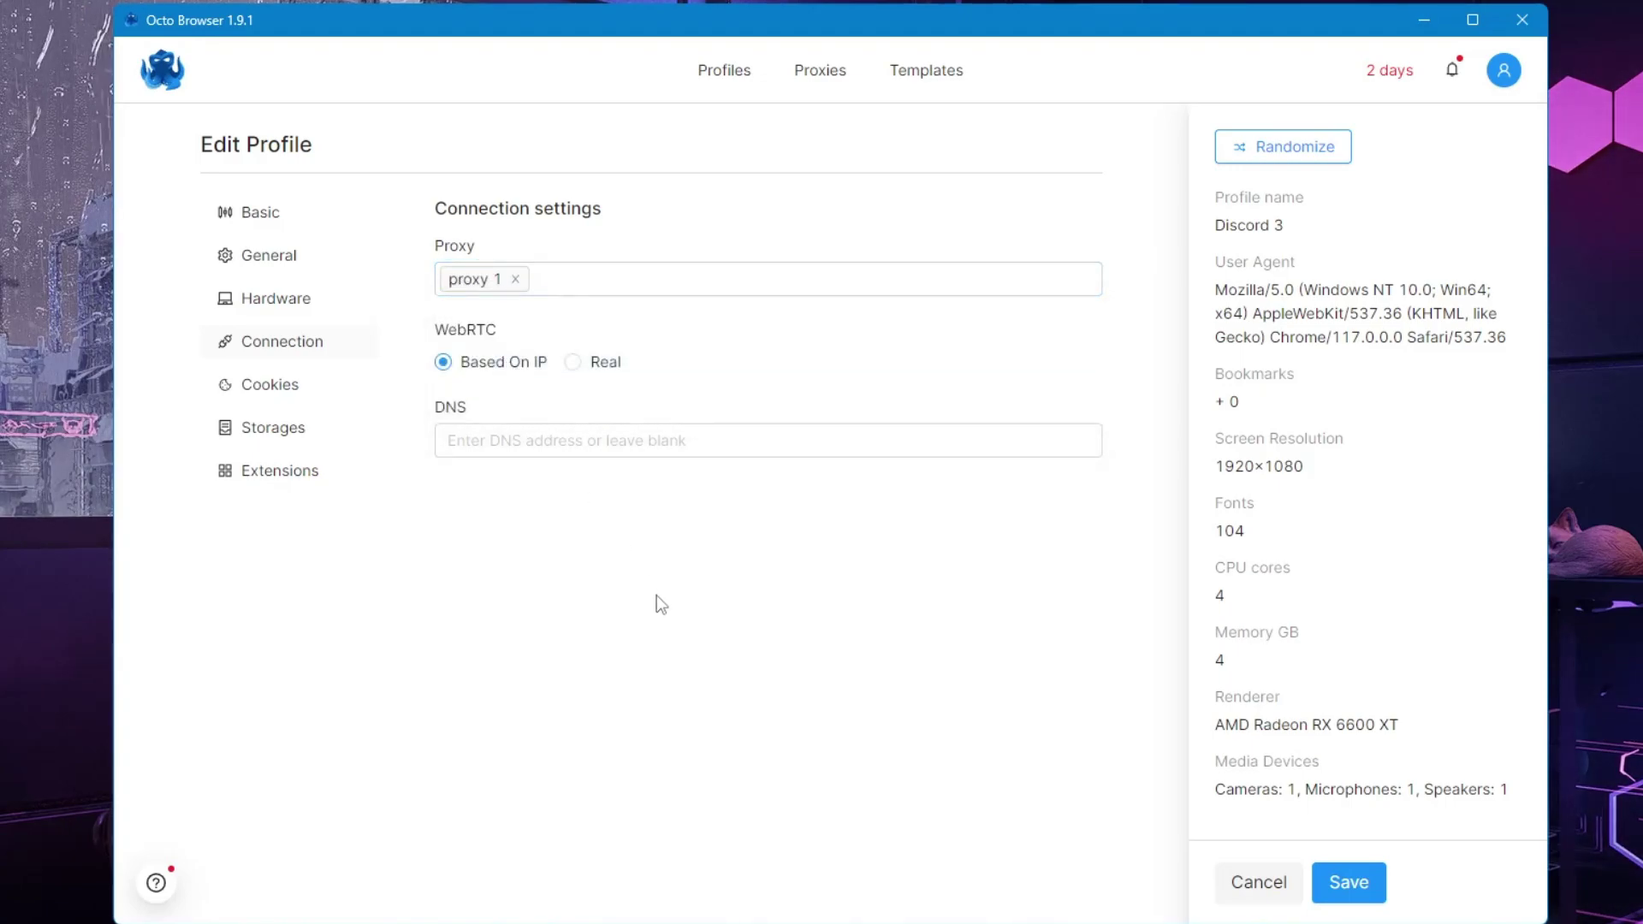
left_click(1357, 881)
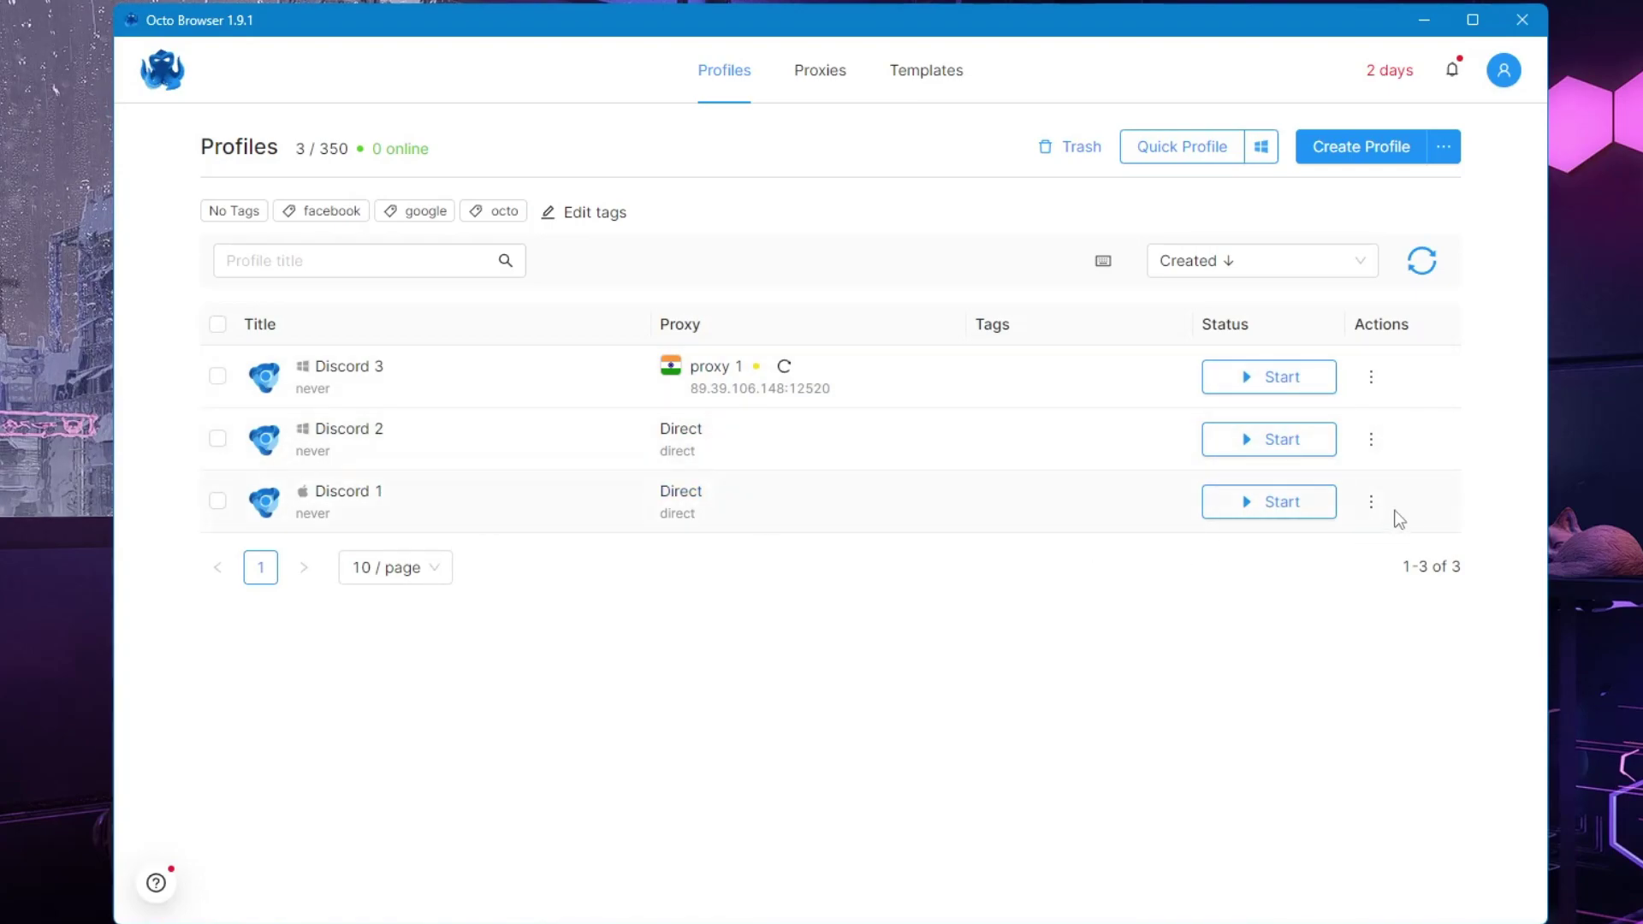
Edit Discord 1's connection settings to use Proxy 2 and save
left_click(1372, 503)
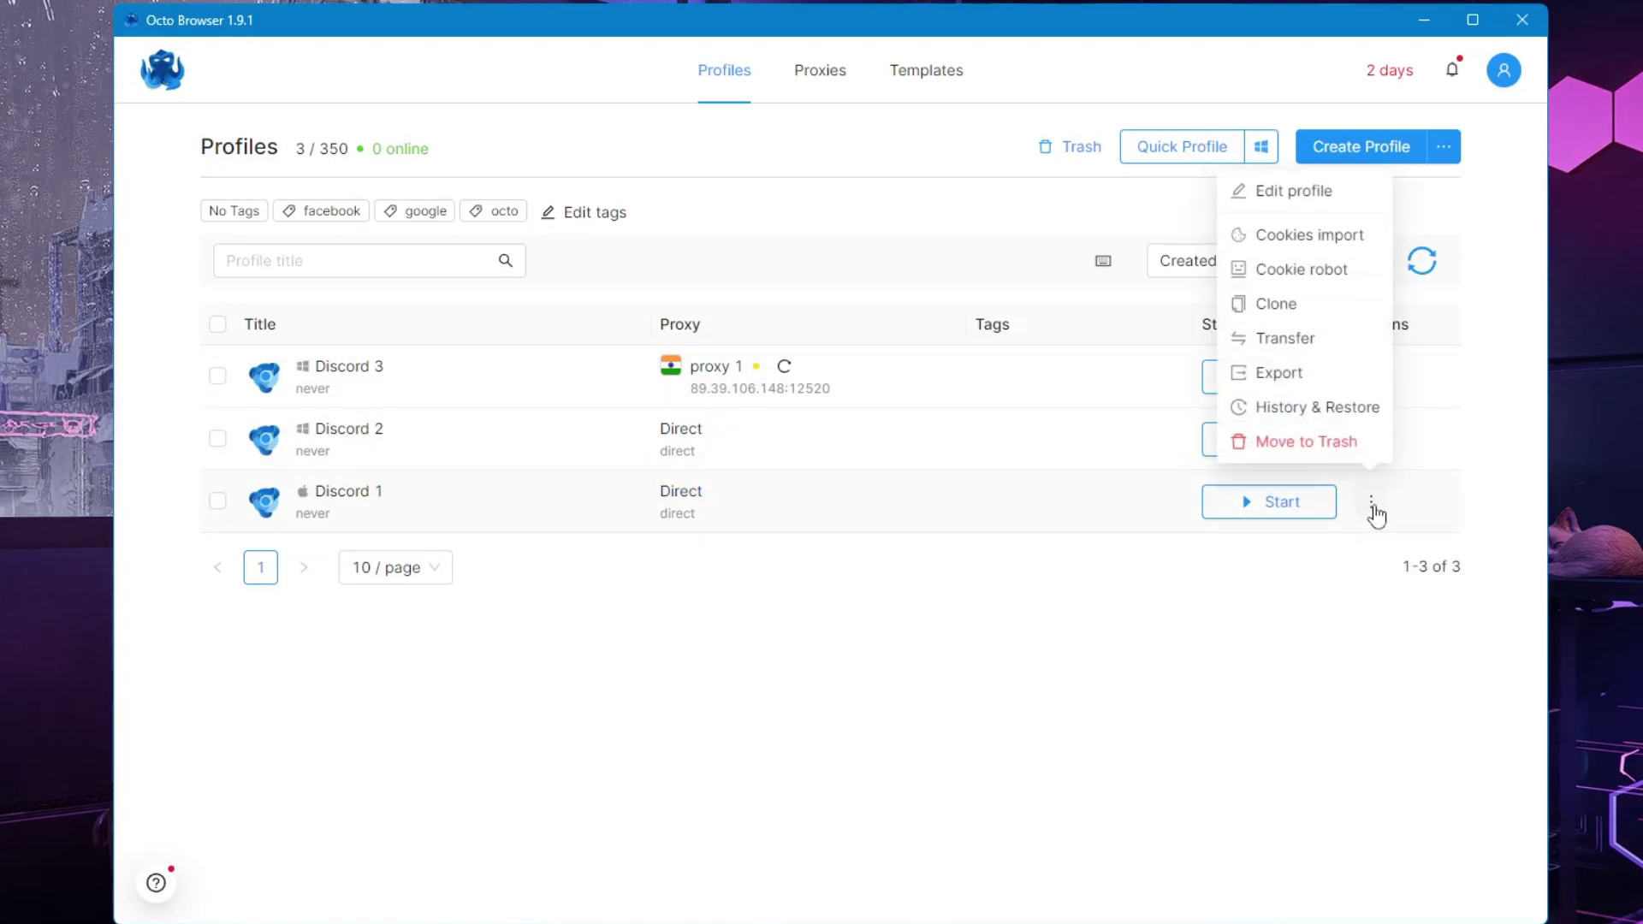
left_click(1283, 197)
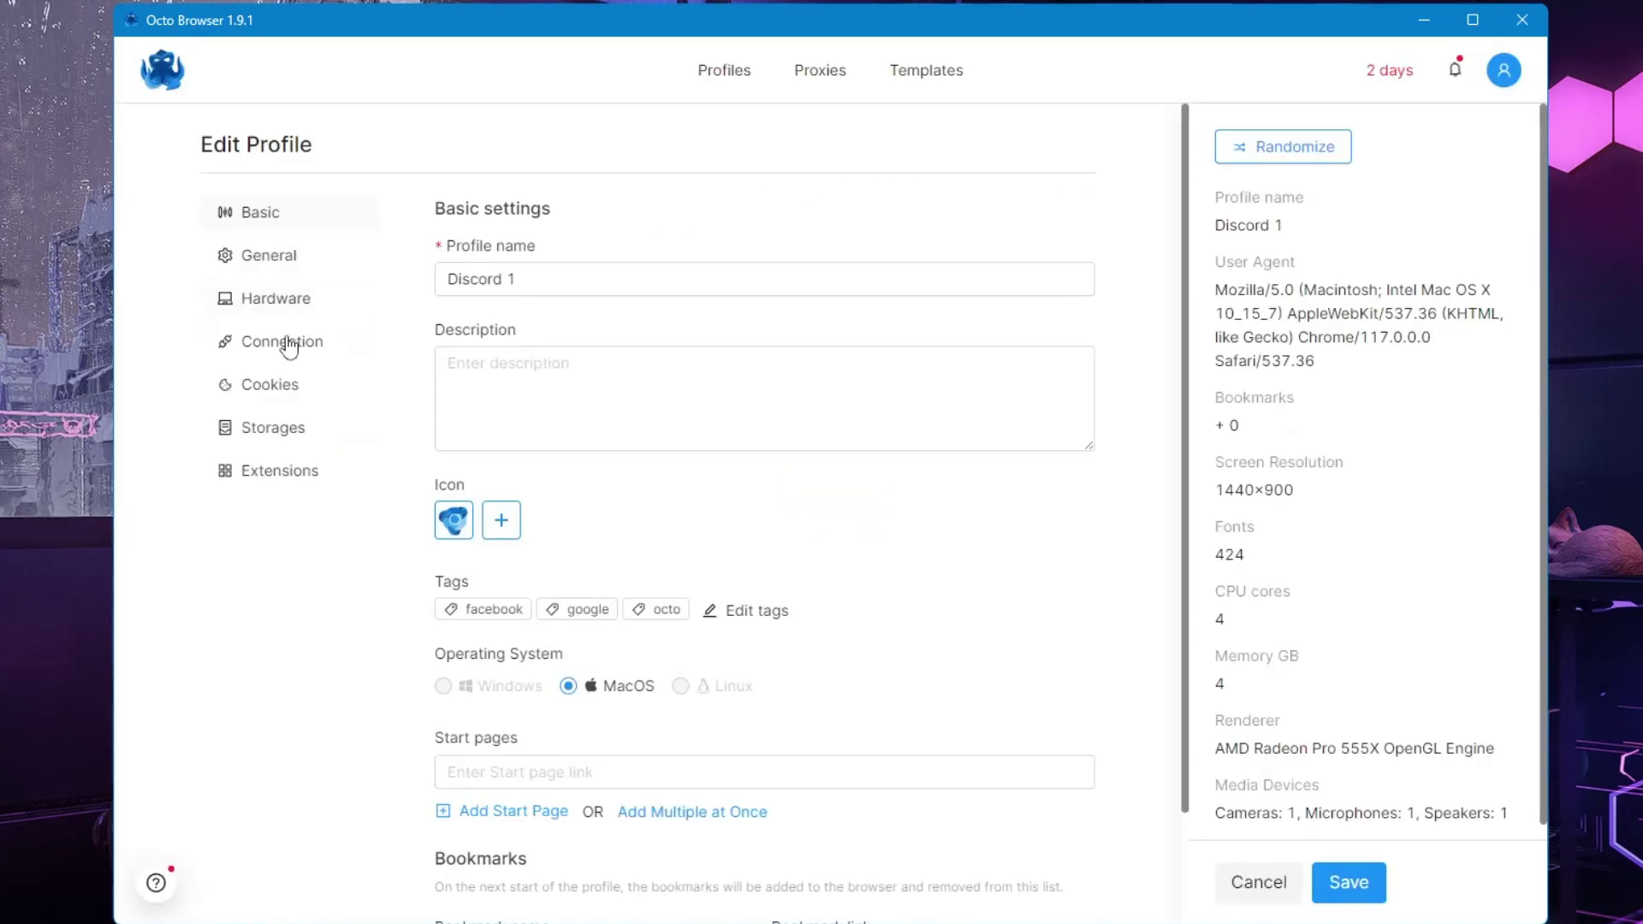
left_click(288, 342)
left_click(542, 277)
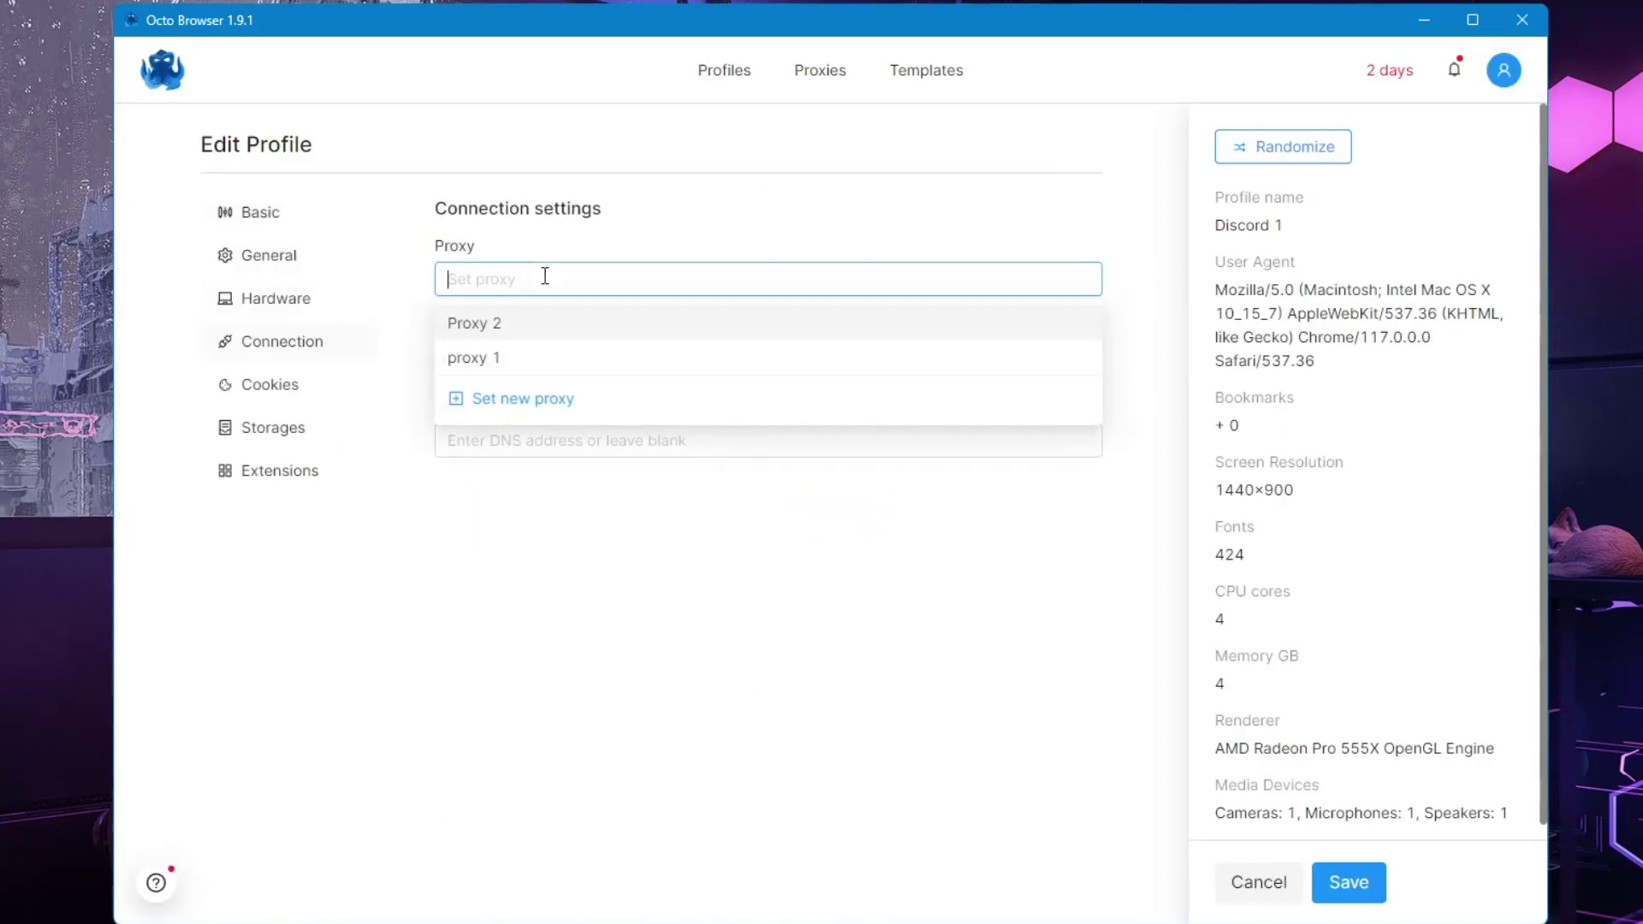
left_click(492, 325)
left_click(852, 686)
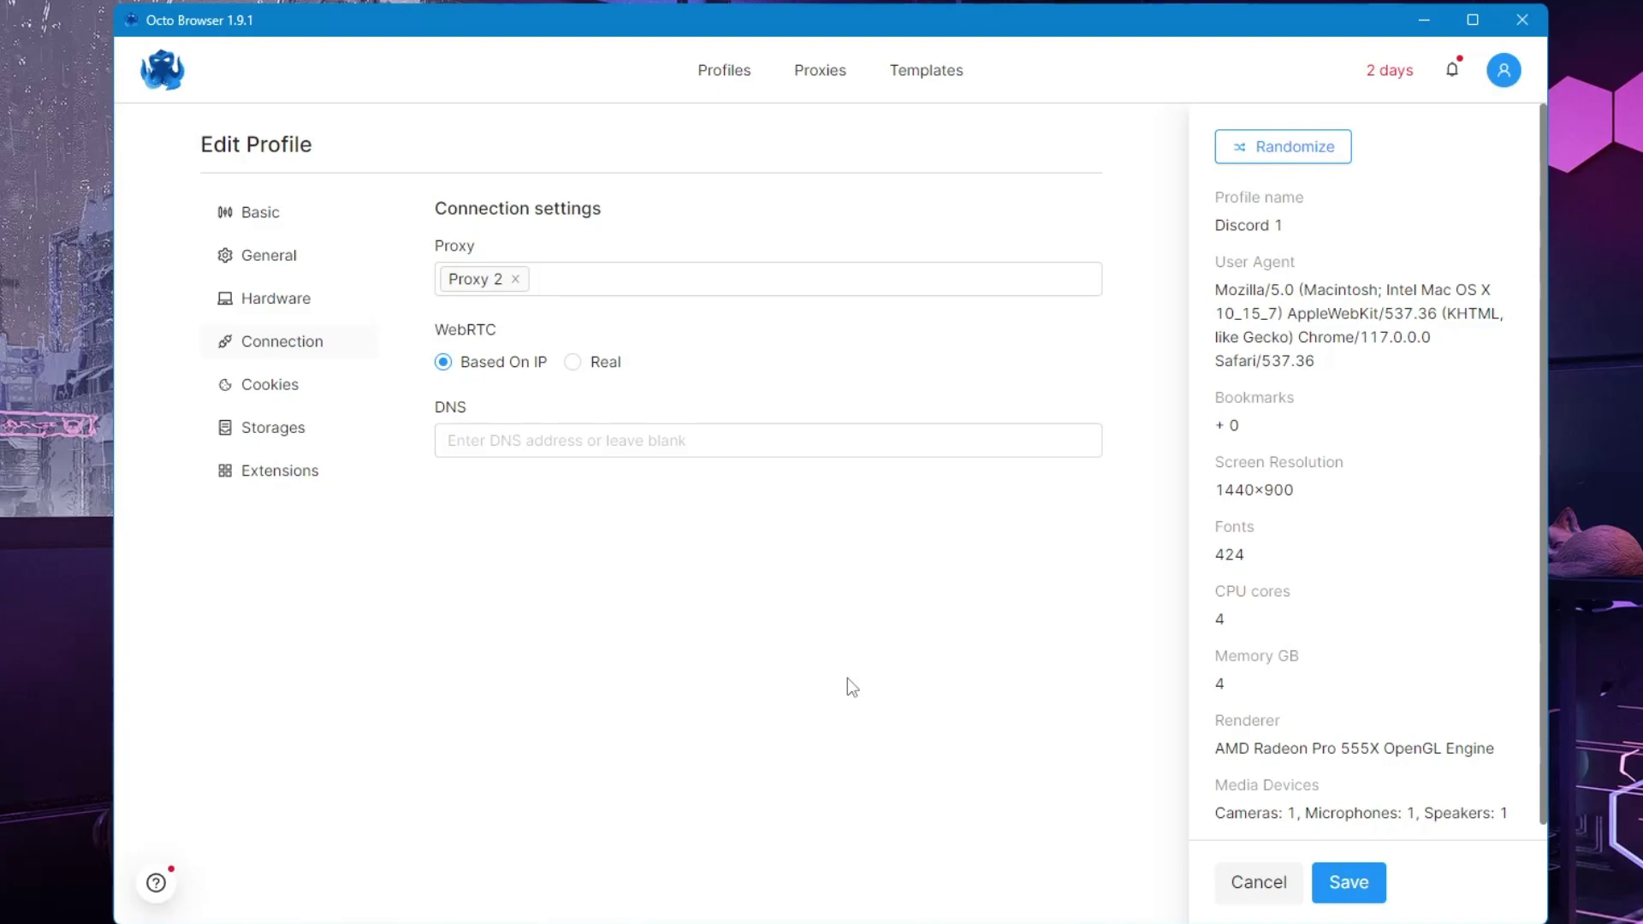
left_click(1372, 906)
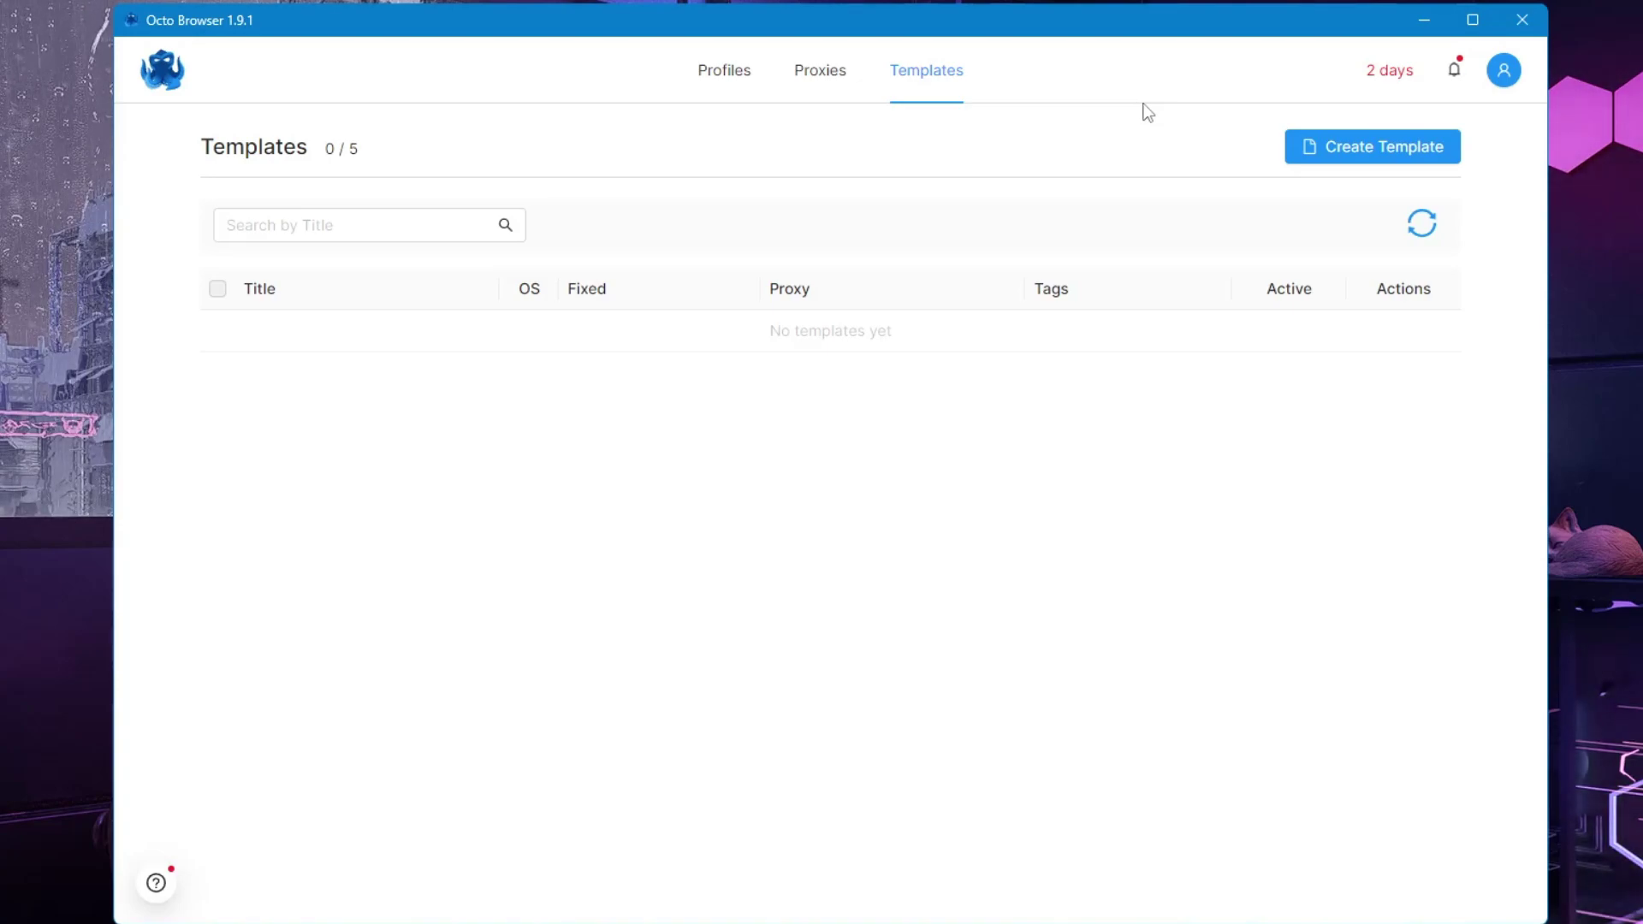
Start a new template named 'Discord' with profile name 'Disc' and macOS as the system
left_click(1403, 148)
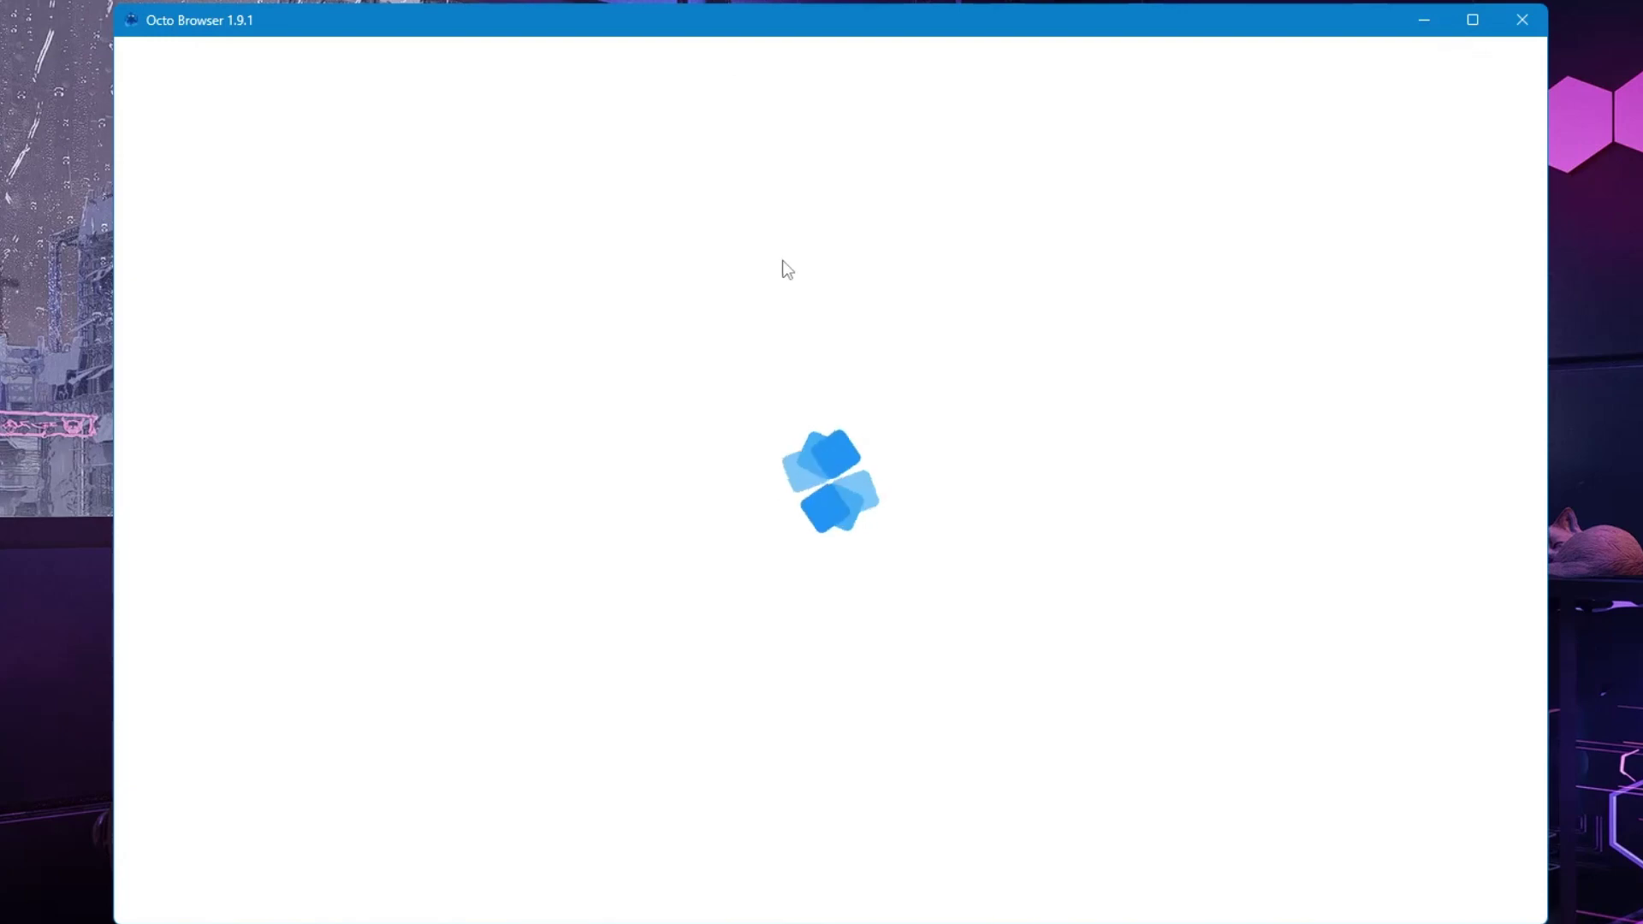
left_click(666, 273)
type("D")
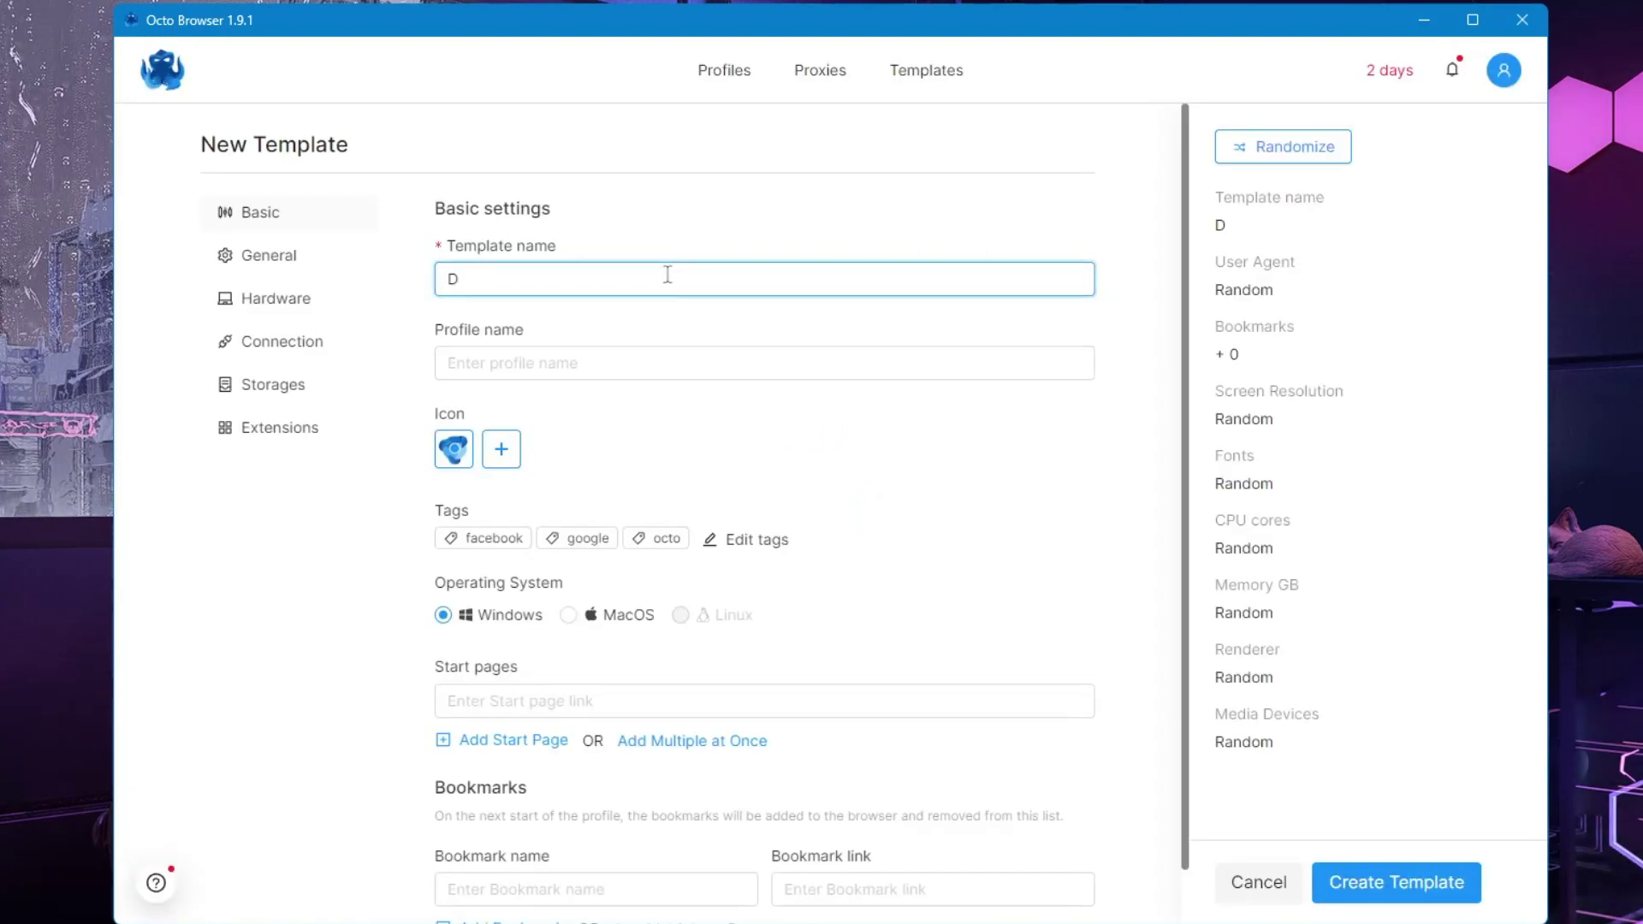
type("iscord")
left_click(605, 355)
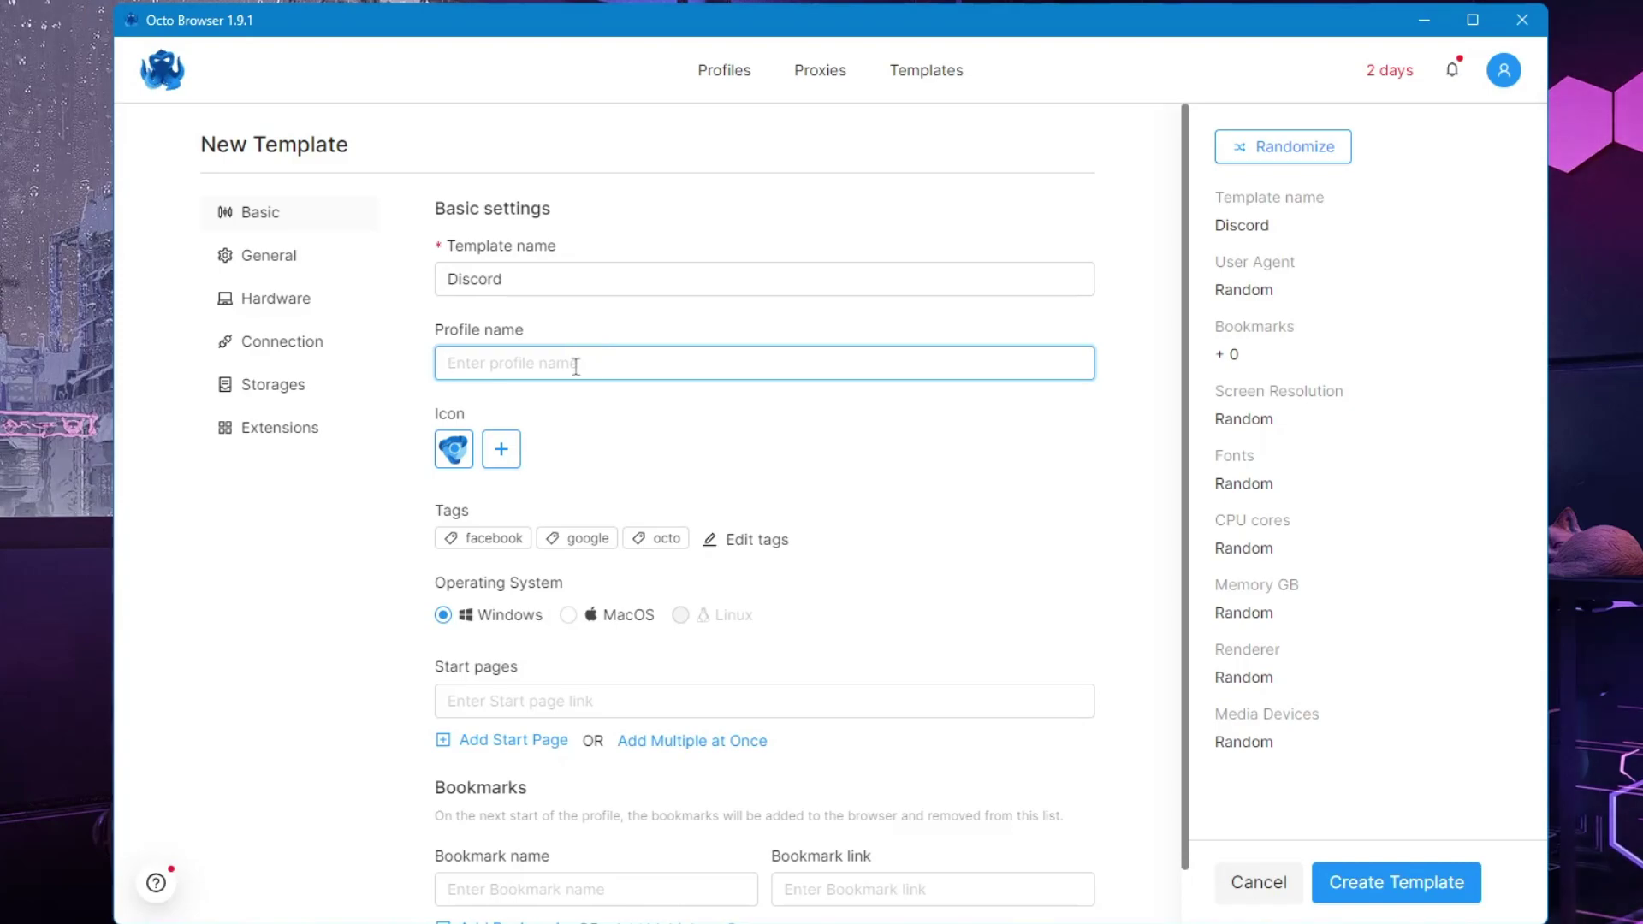
type("Disc")
scroll(583, 656, "down", 1)
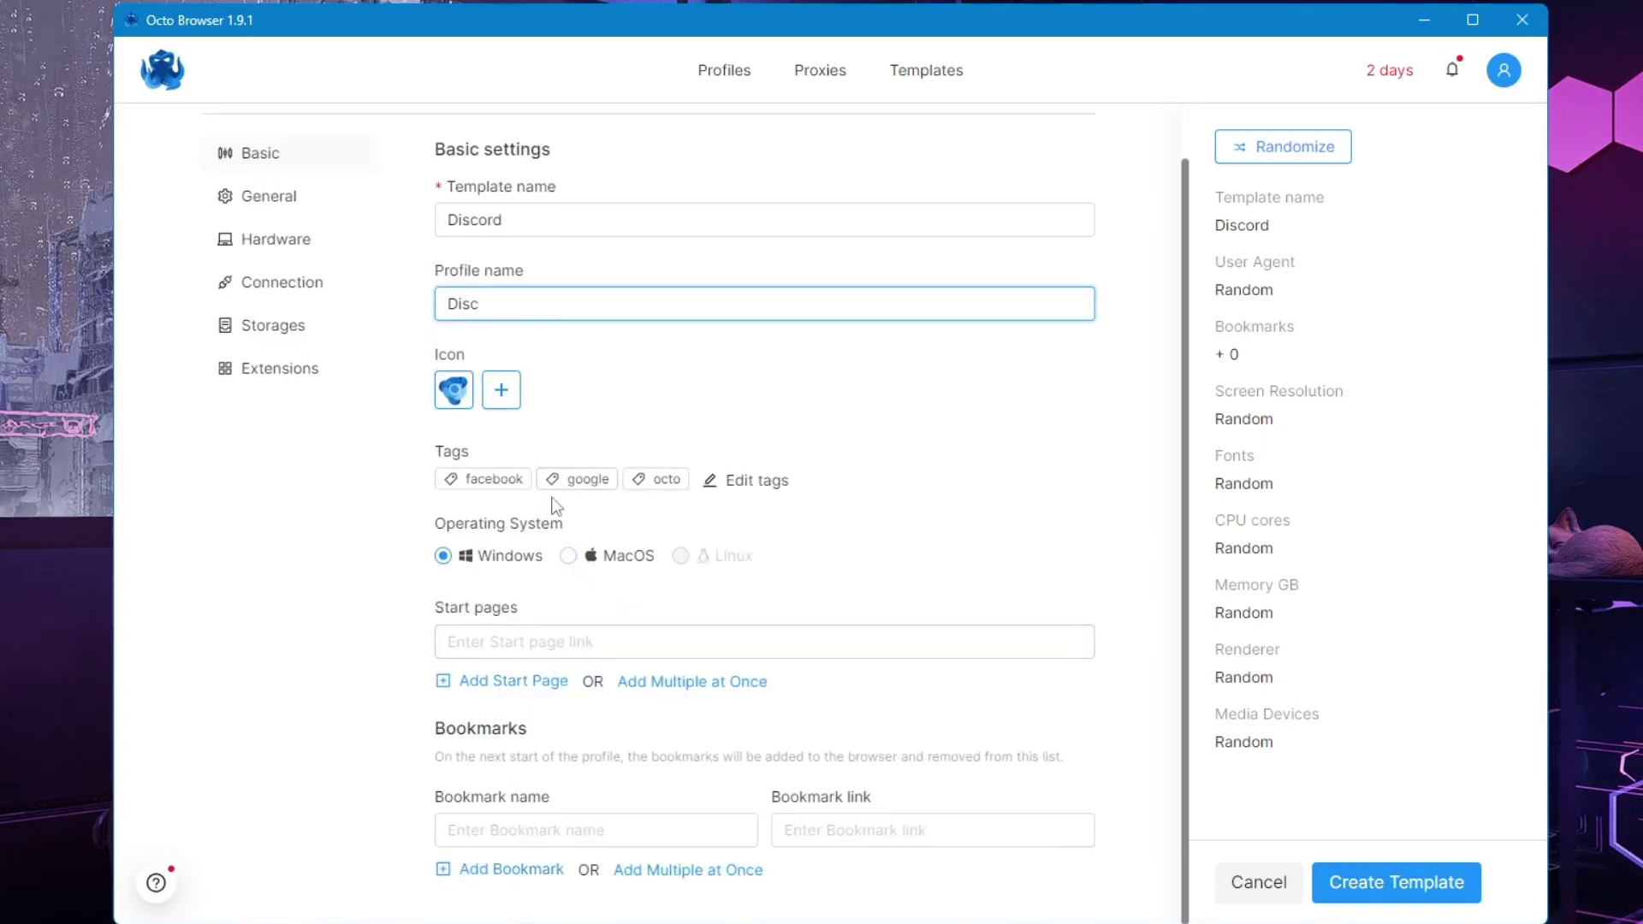
scroll(590, 393, "up", 1)
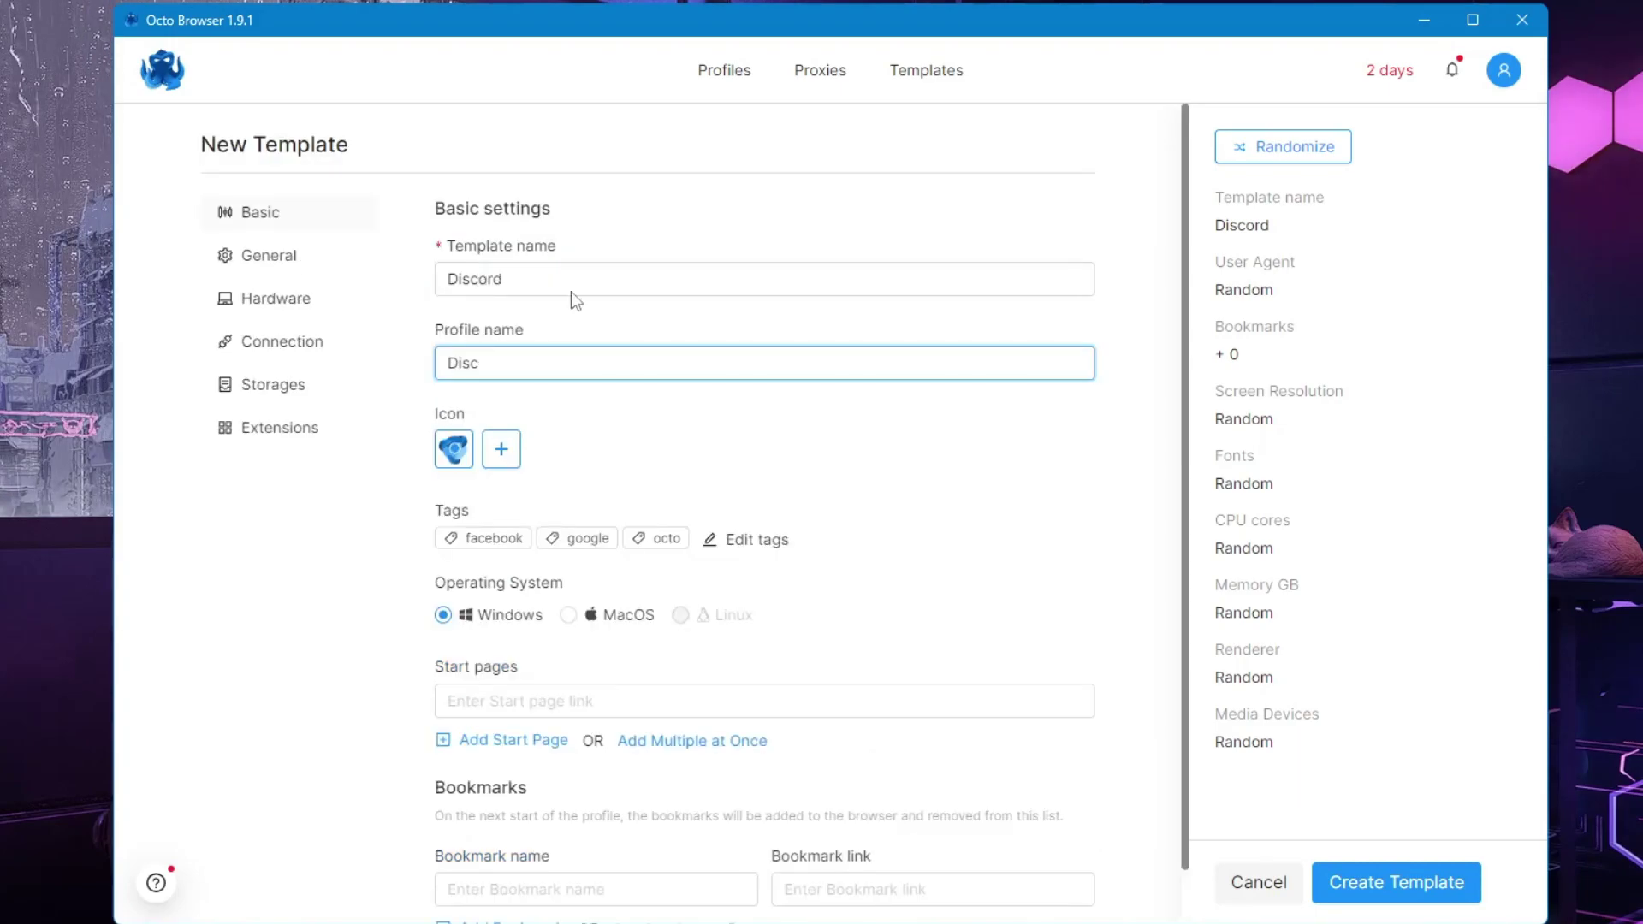
left_click(568, 616)
Fix the template's hardware memory at 12 GB and save the Discord template
scroll(627, 613, "down", 1)
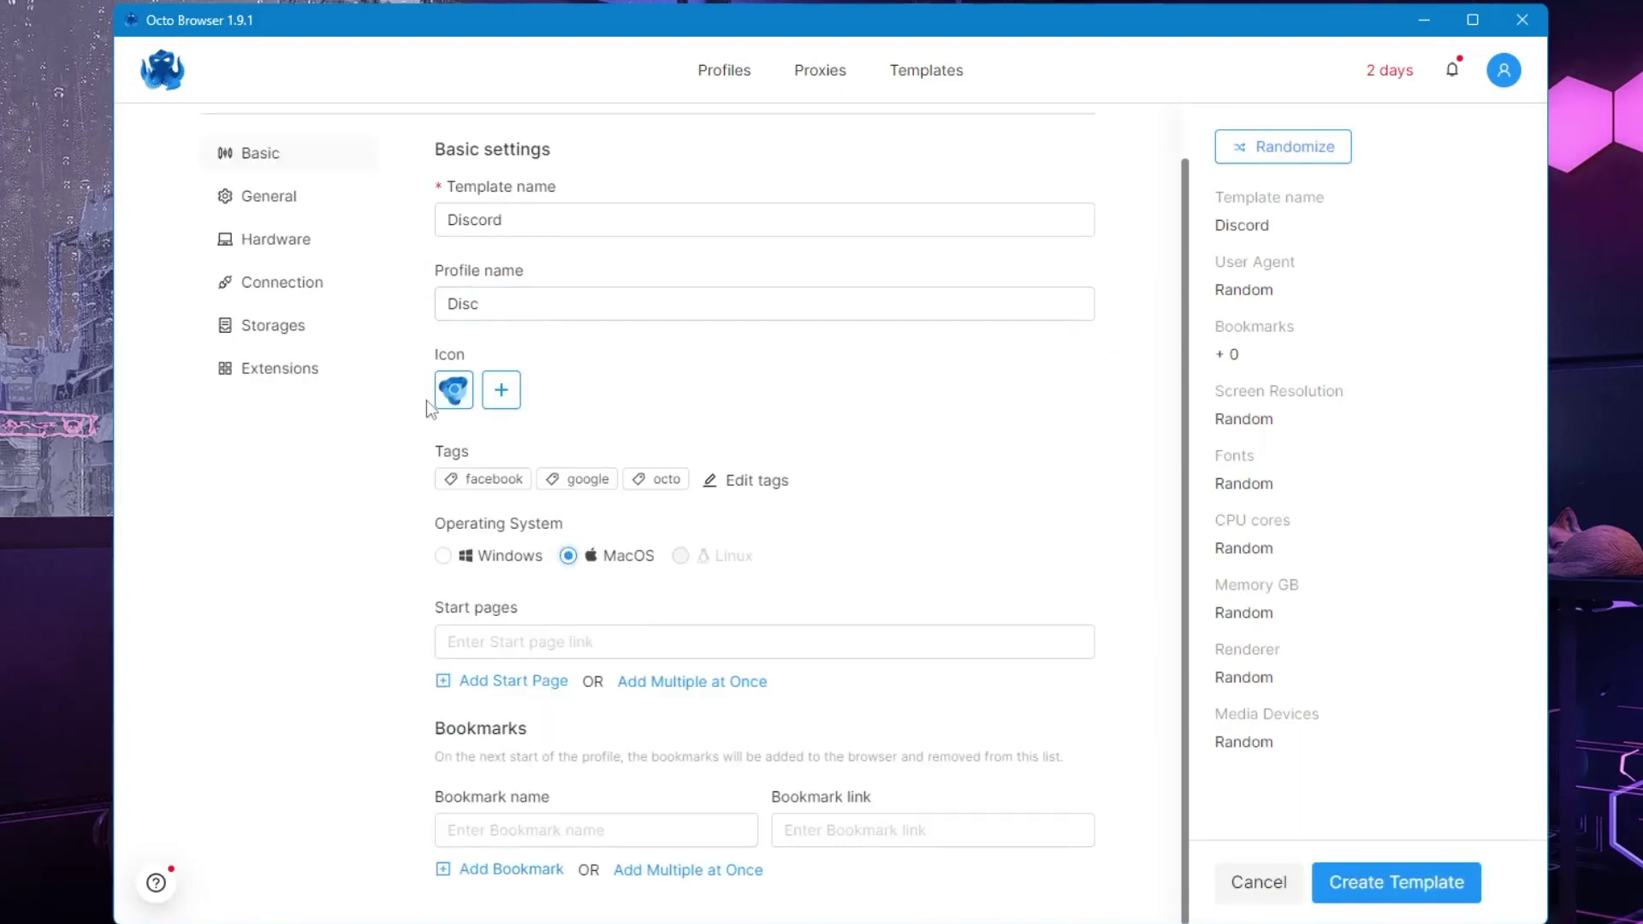
left_click(275, 237)
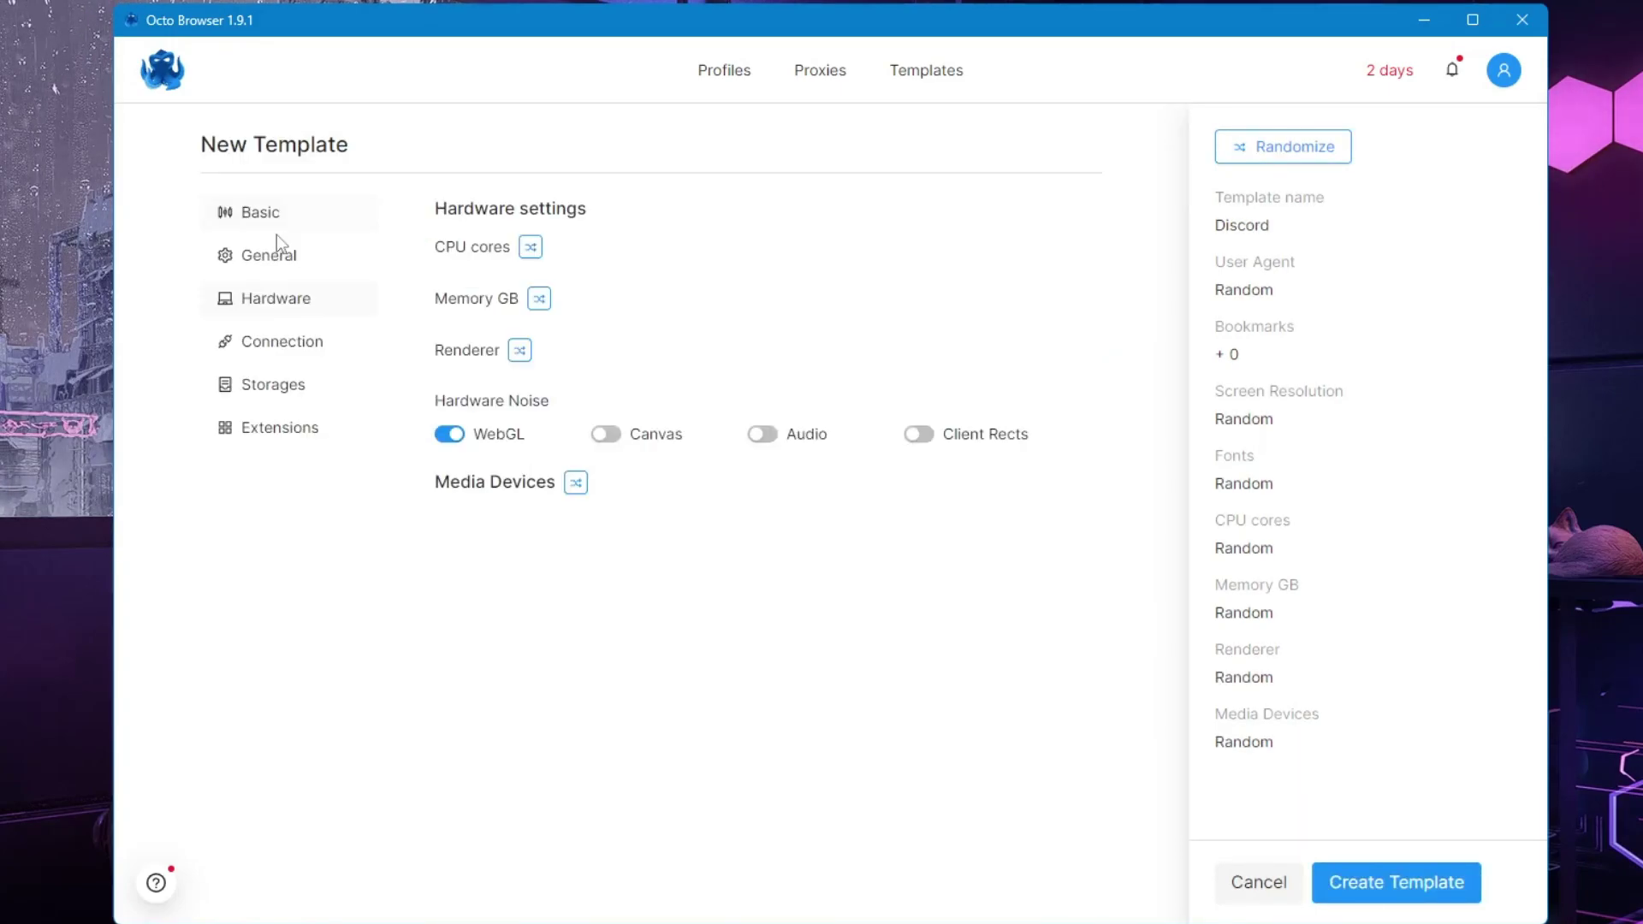
left_click(541, 299)
left_click(513, 331)
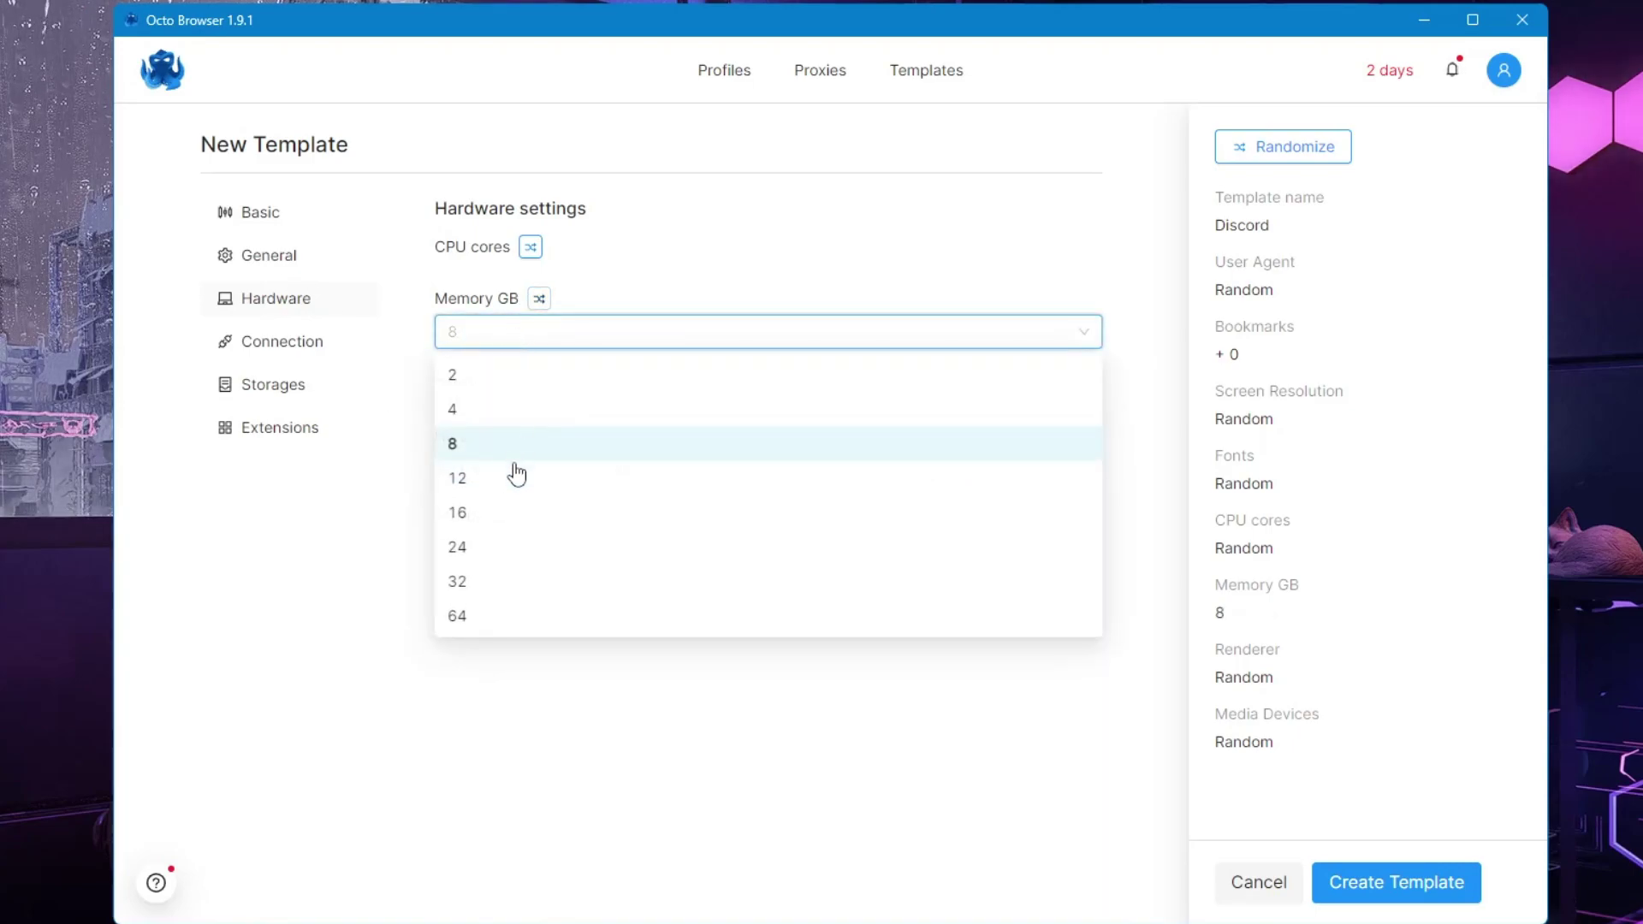
left_click(483, 484)
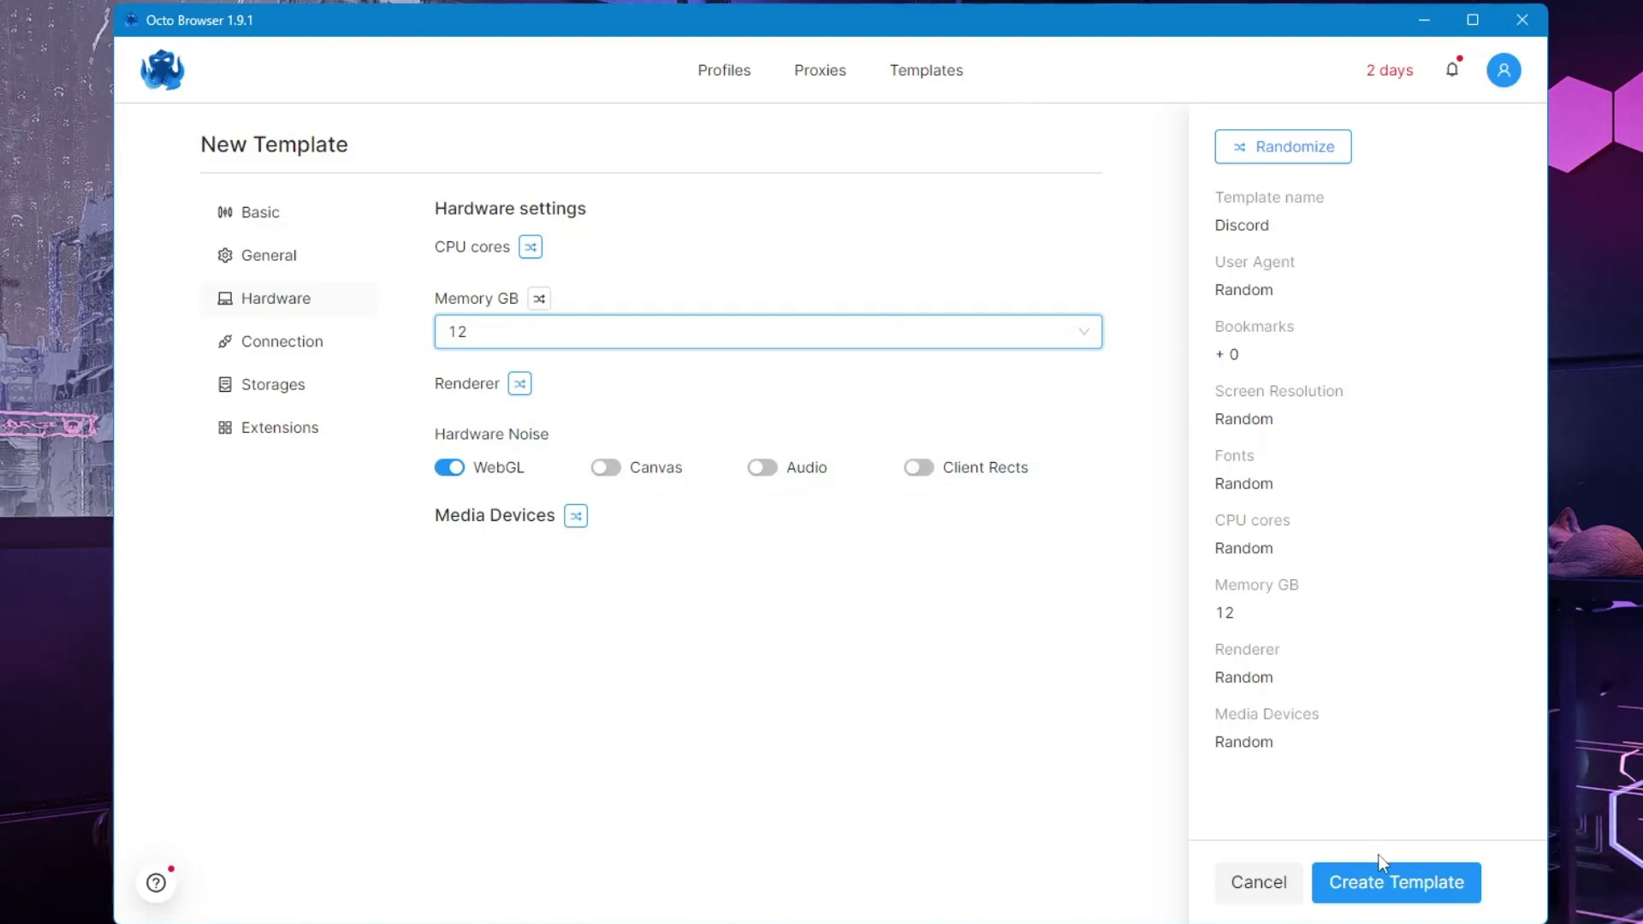
left_click(1392, 884)
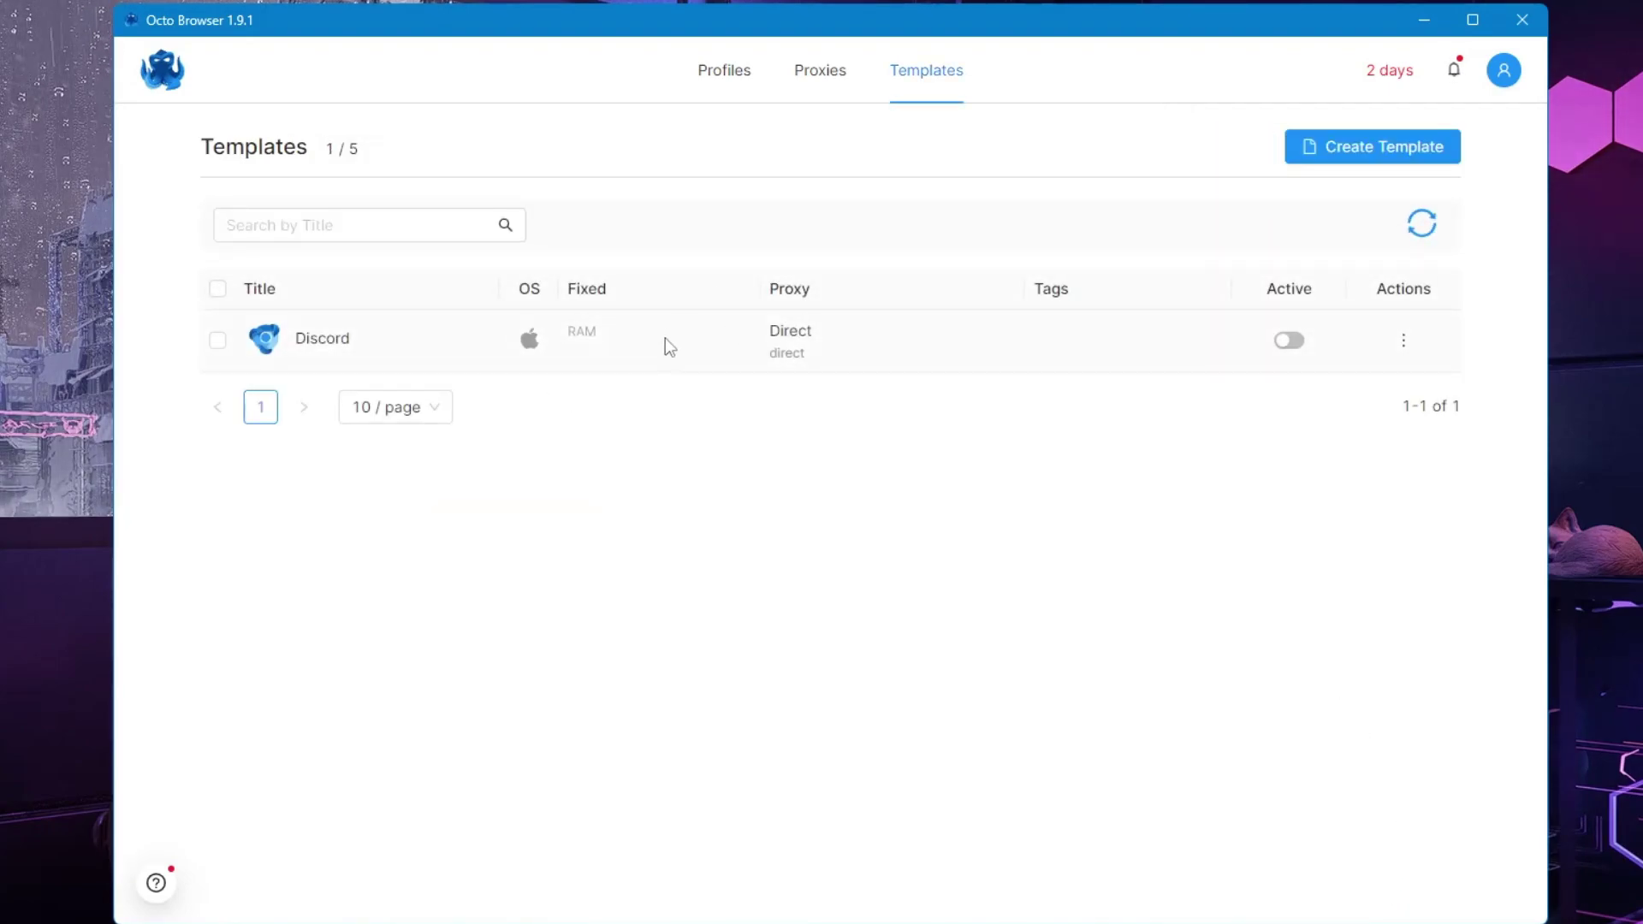
Make the Discord template active, then create a new profile based on it
left_click(1303, 342)
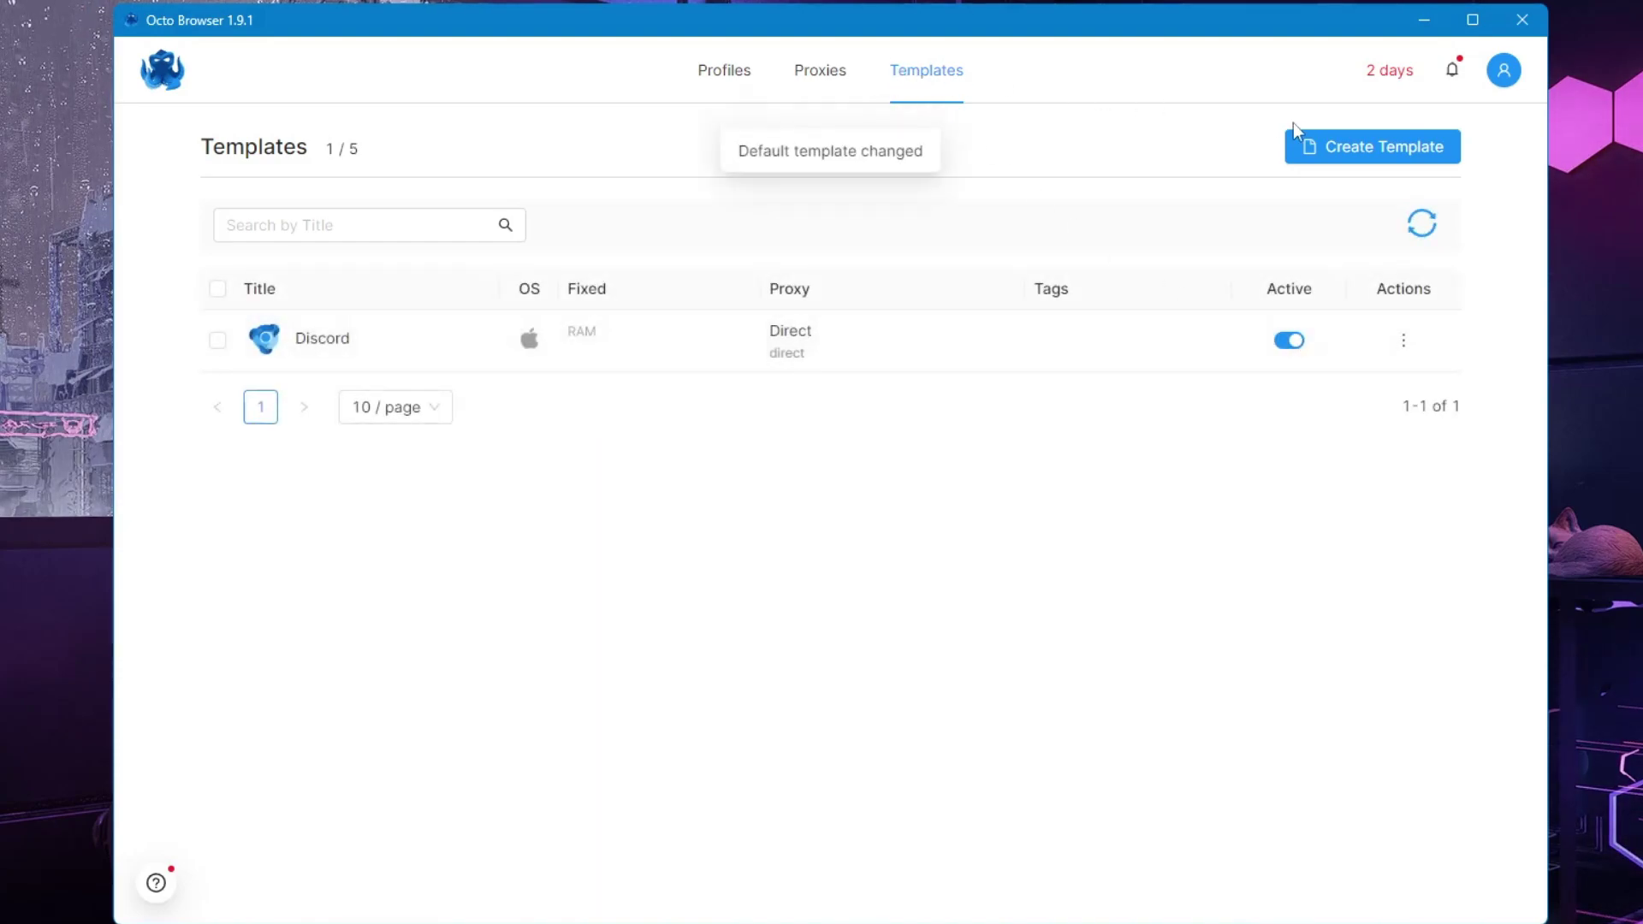
left_click(729, 72)
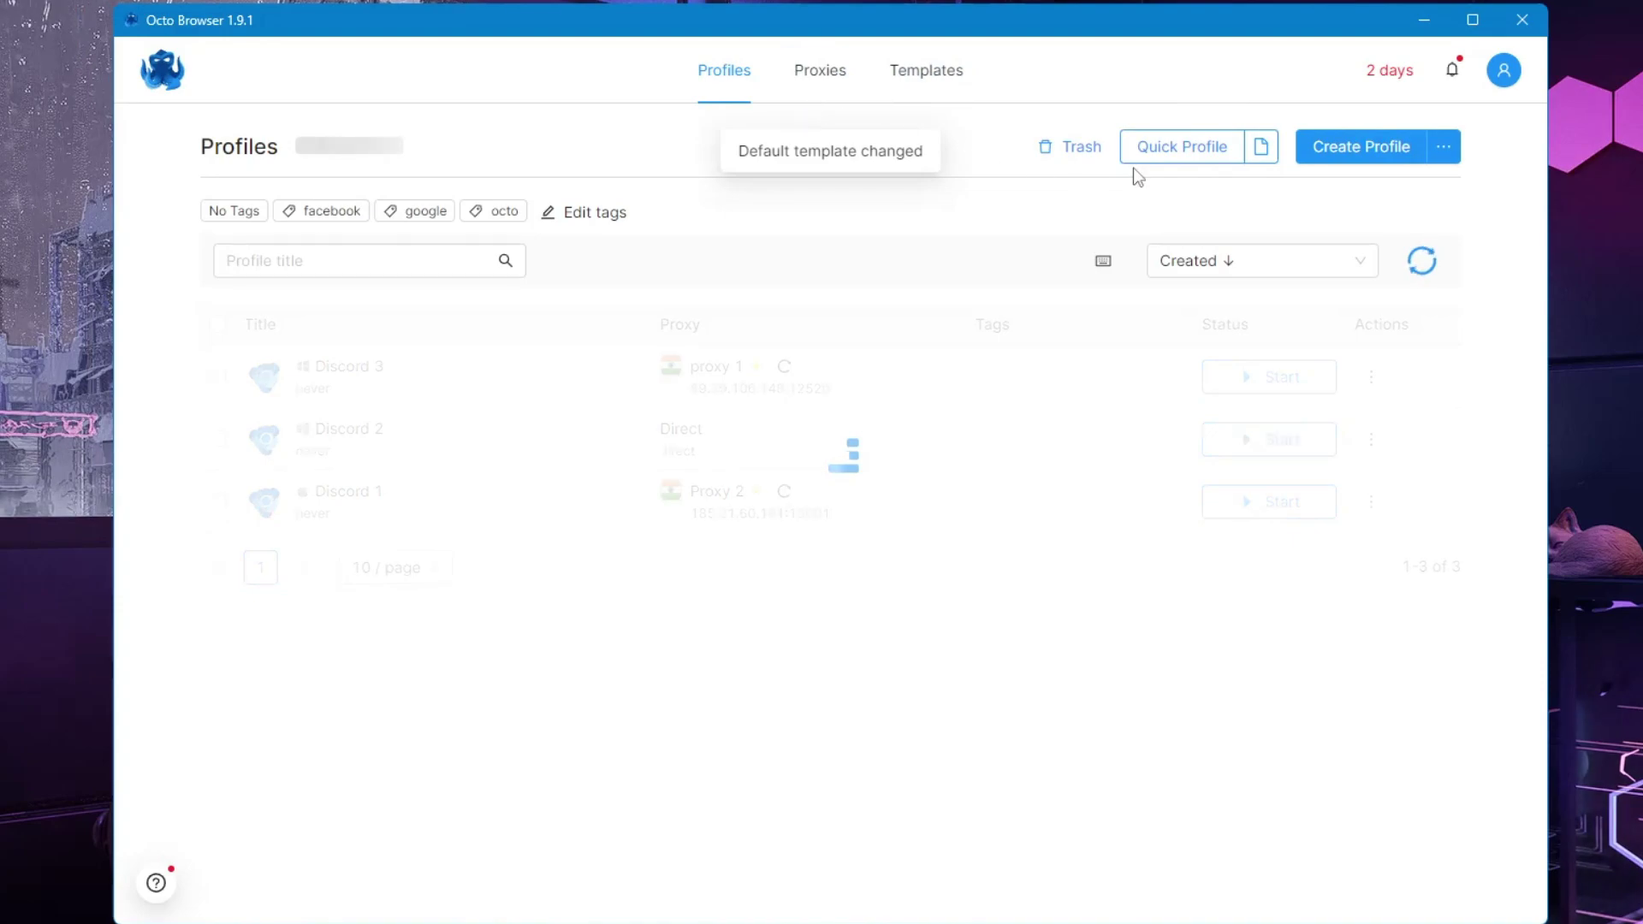
left_click(1373, 160)
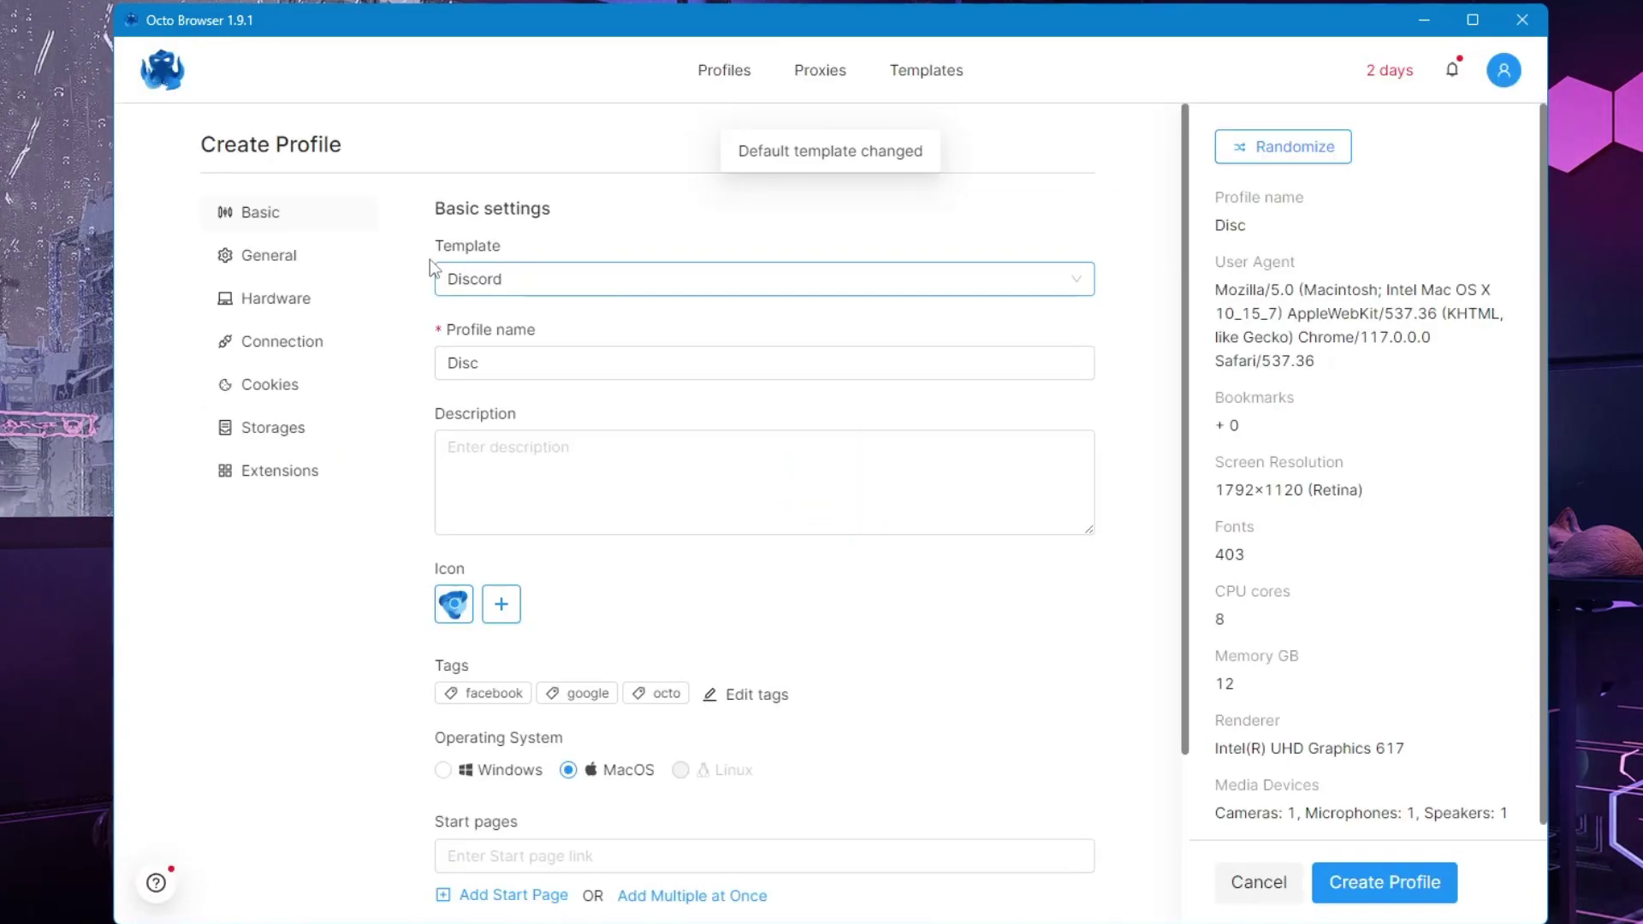
left_click(550, 286)
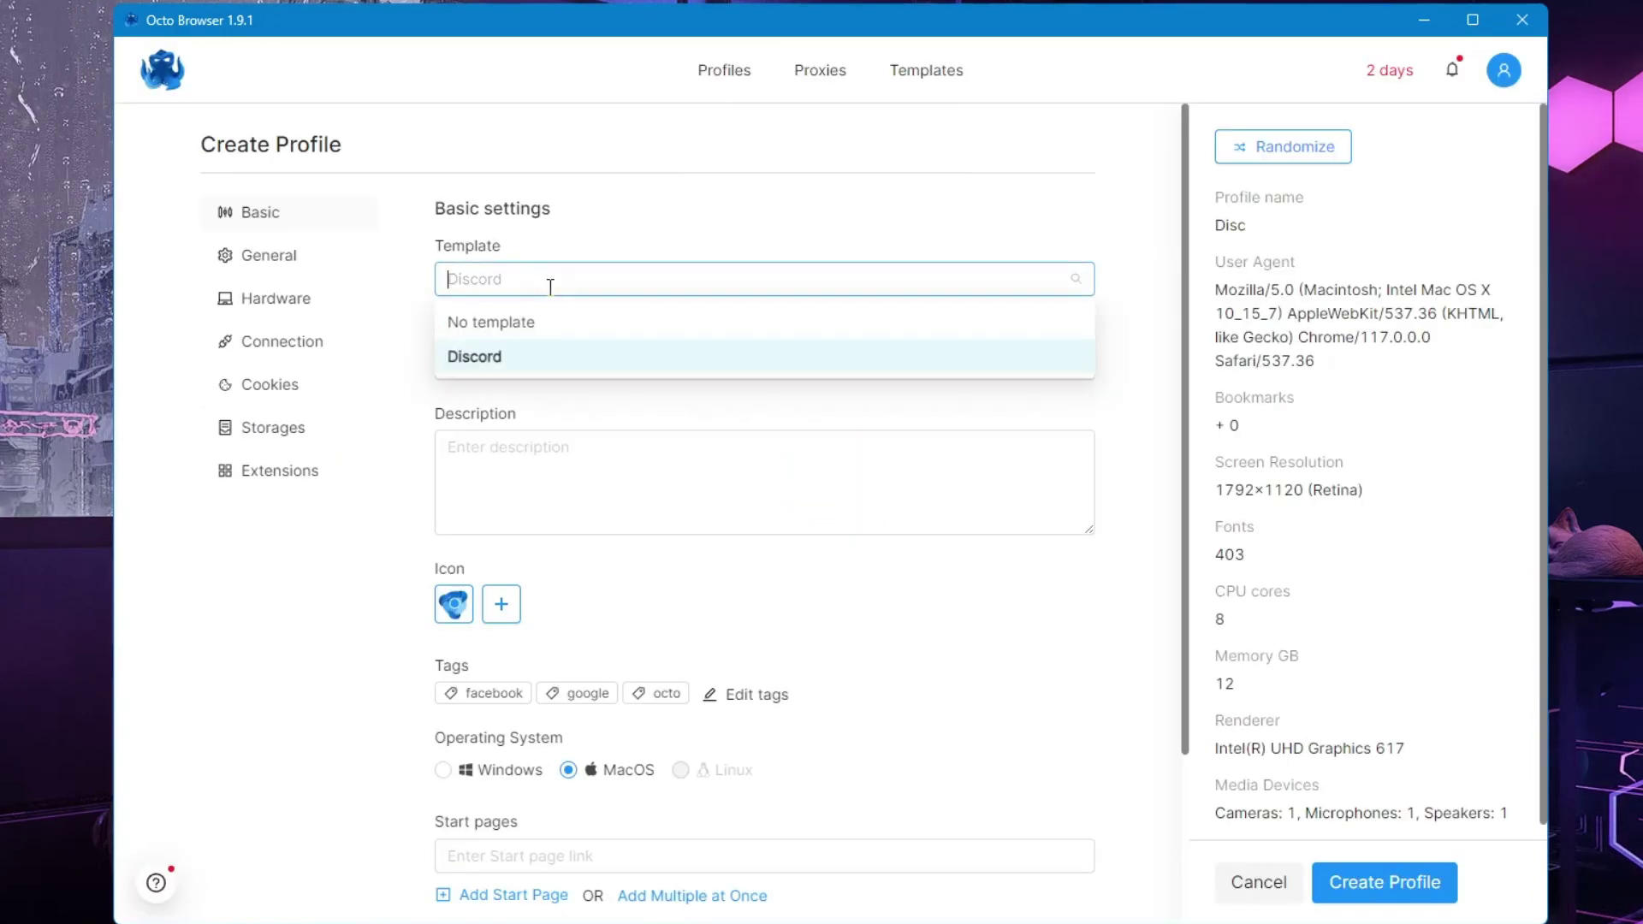
left_click(477, 360)
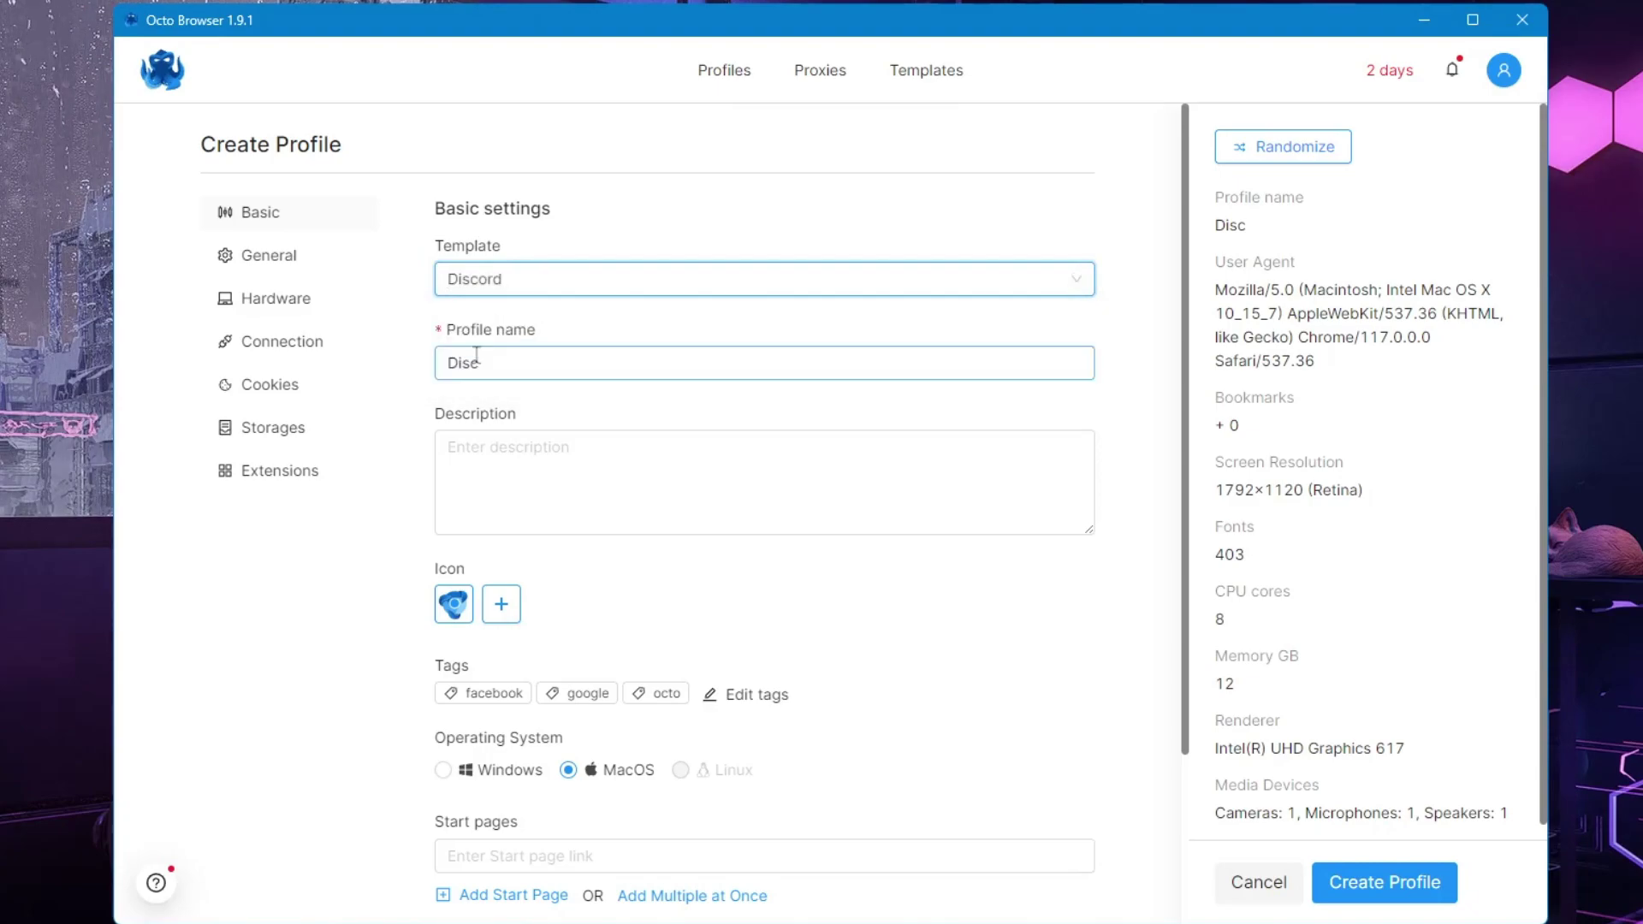
left_click(1376, 883)
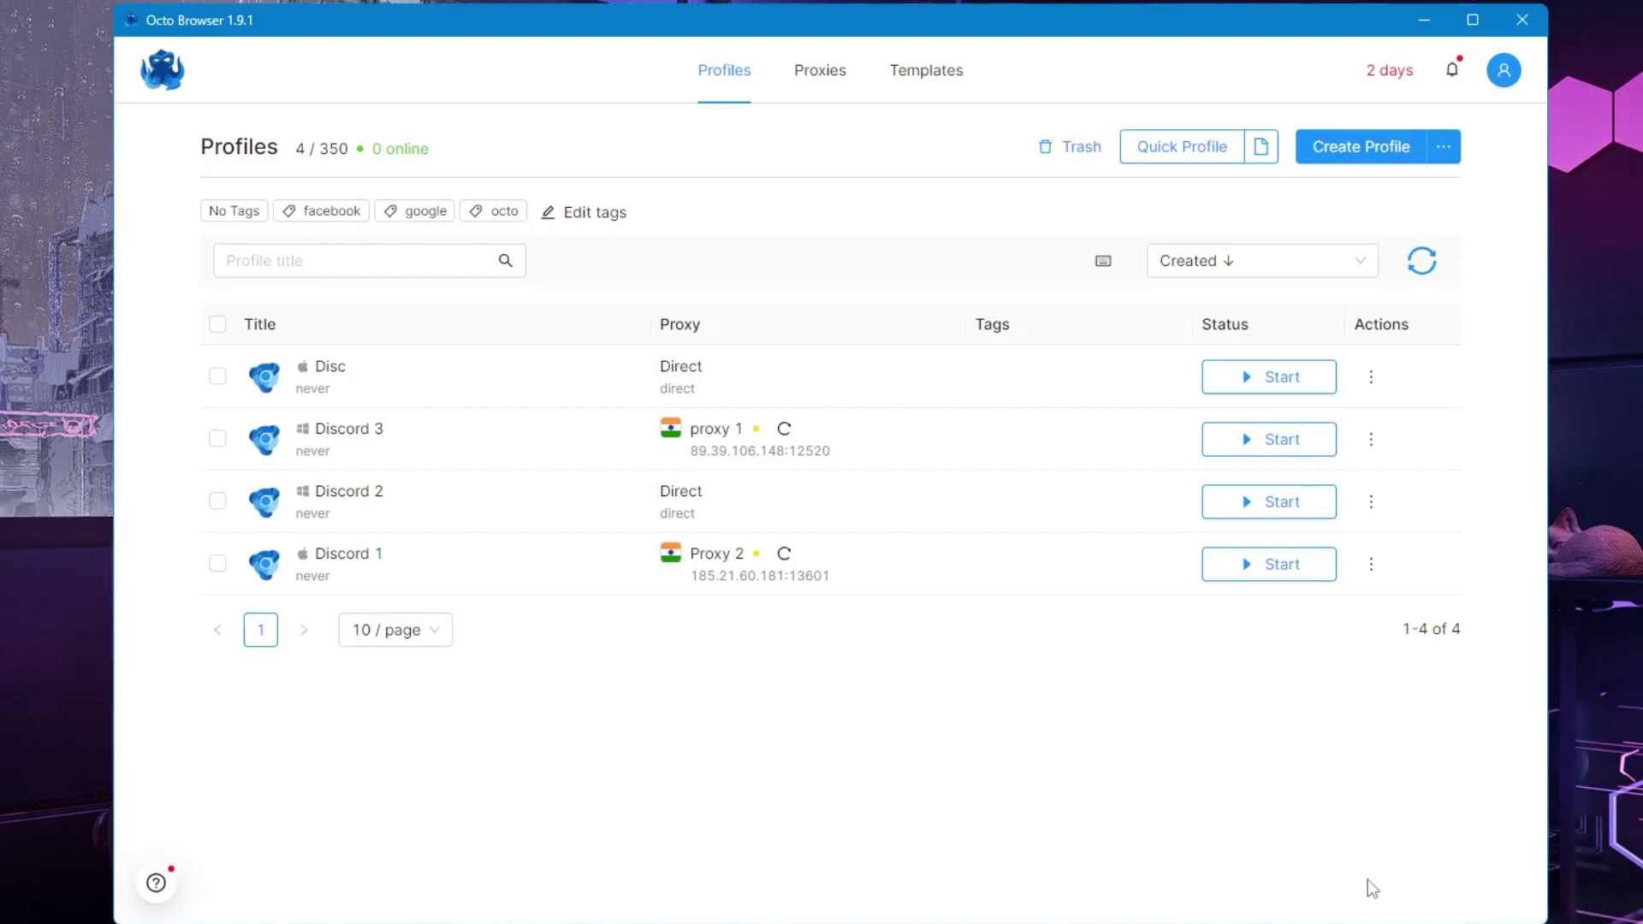
left_click(1371, 376)
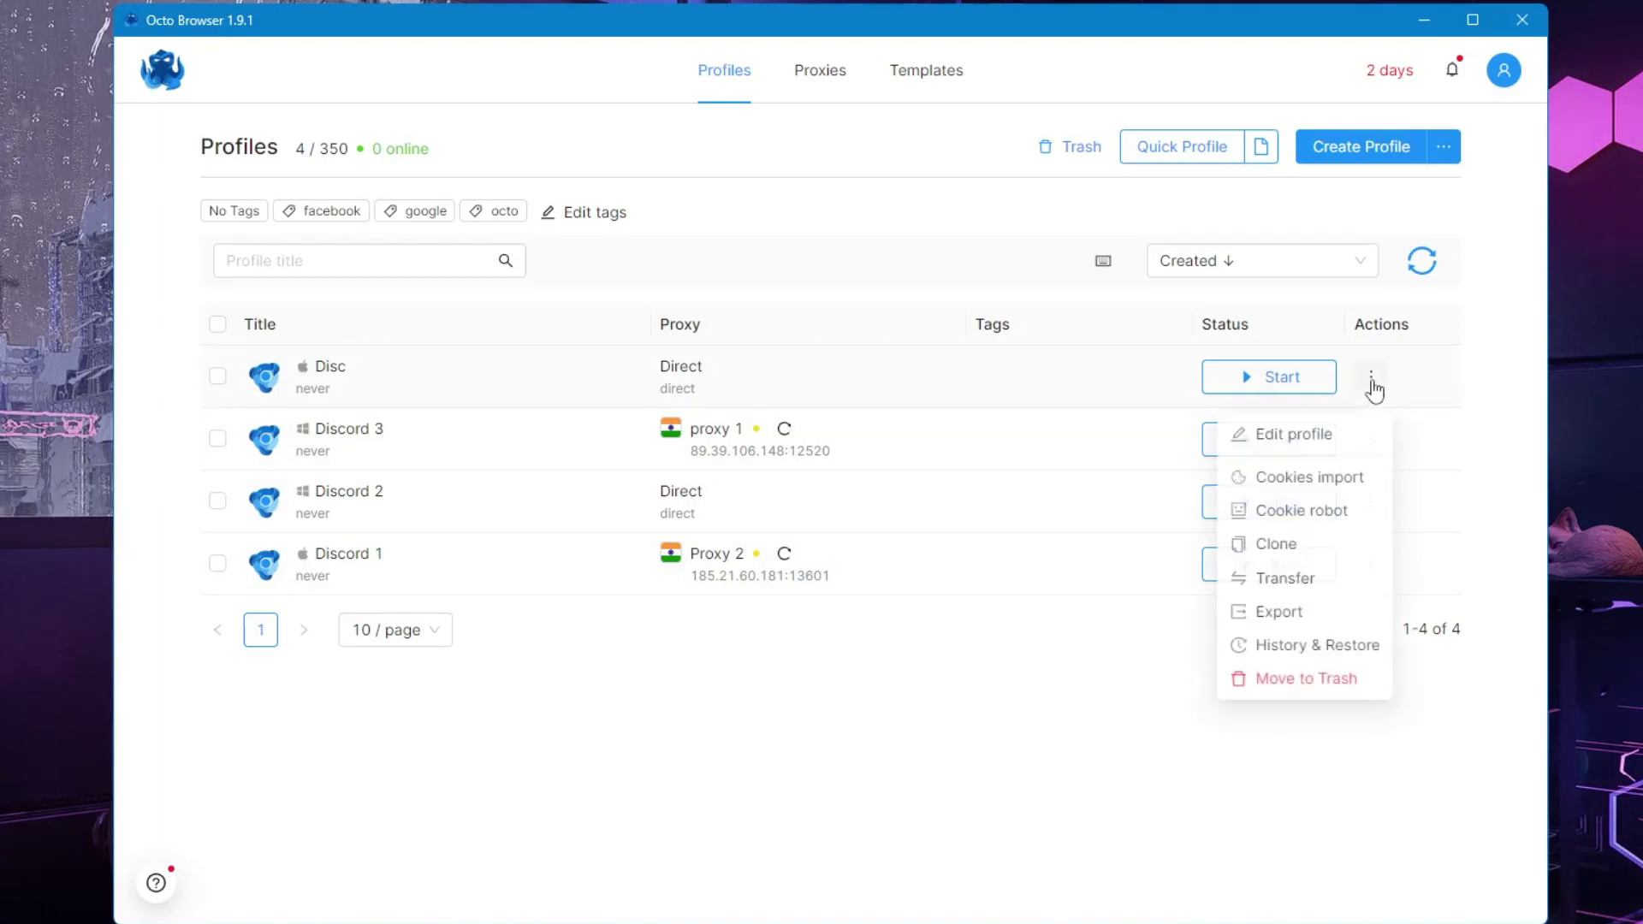
left_click(1293, 438)
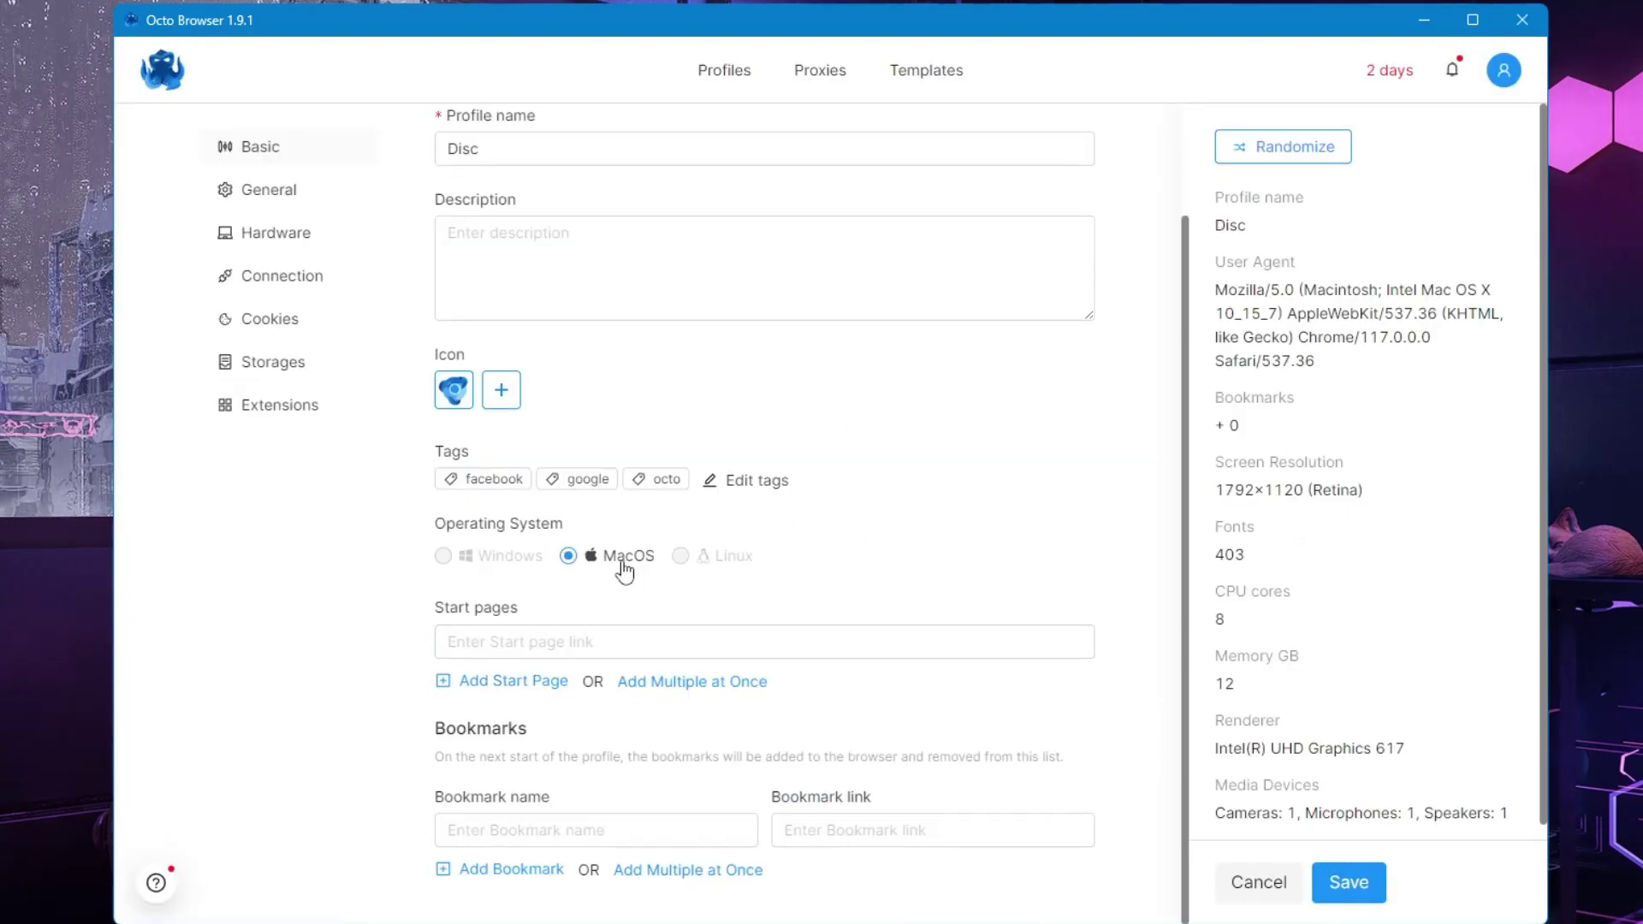
scroll(1292, 673, "down", 1)
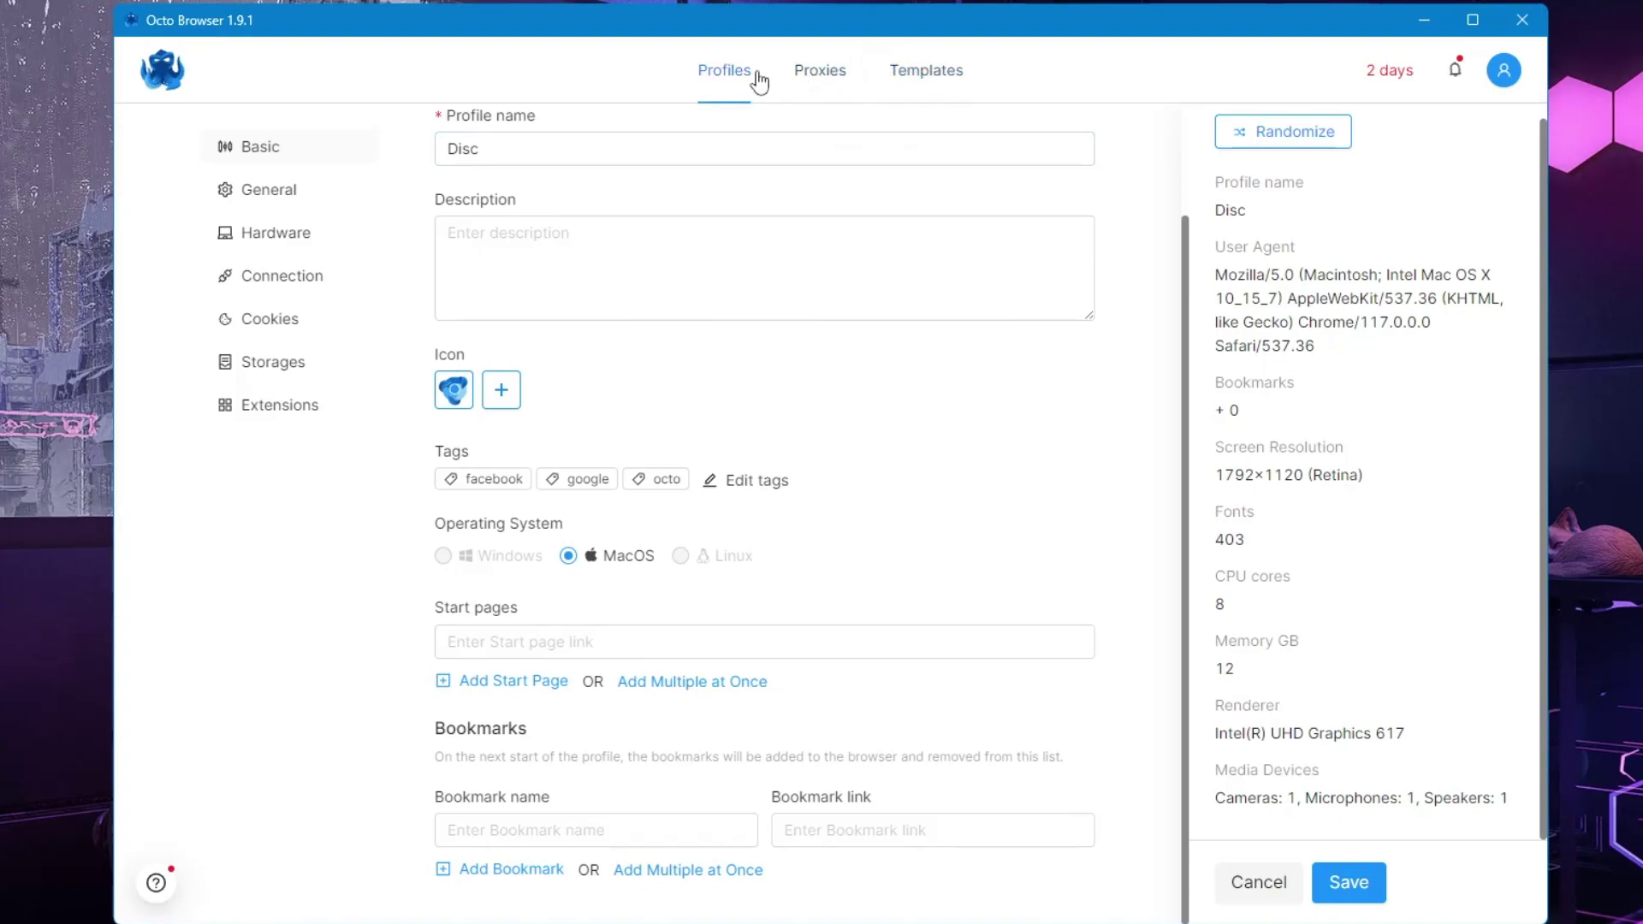
left_click(728, 81)
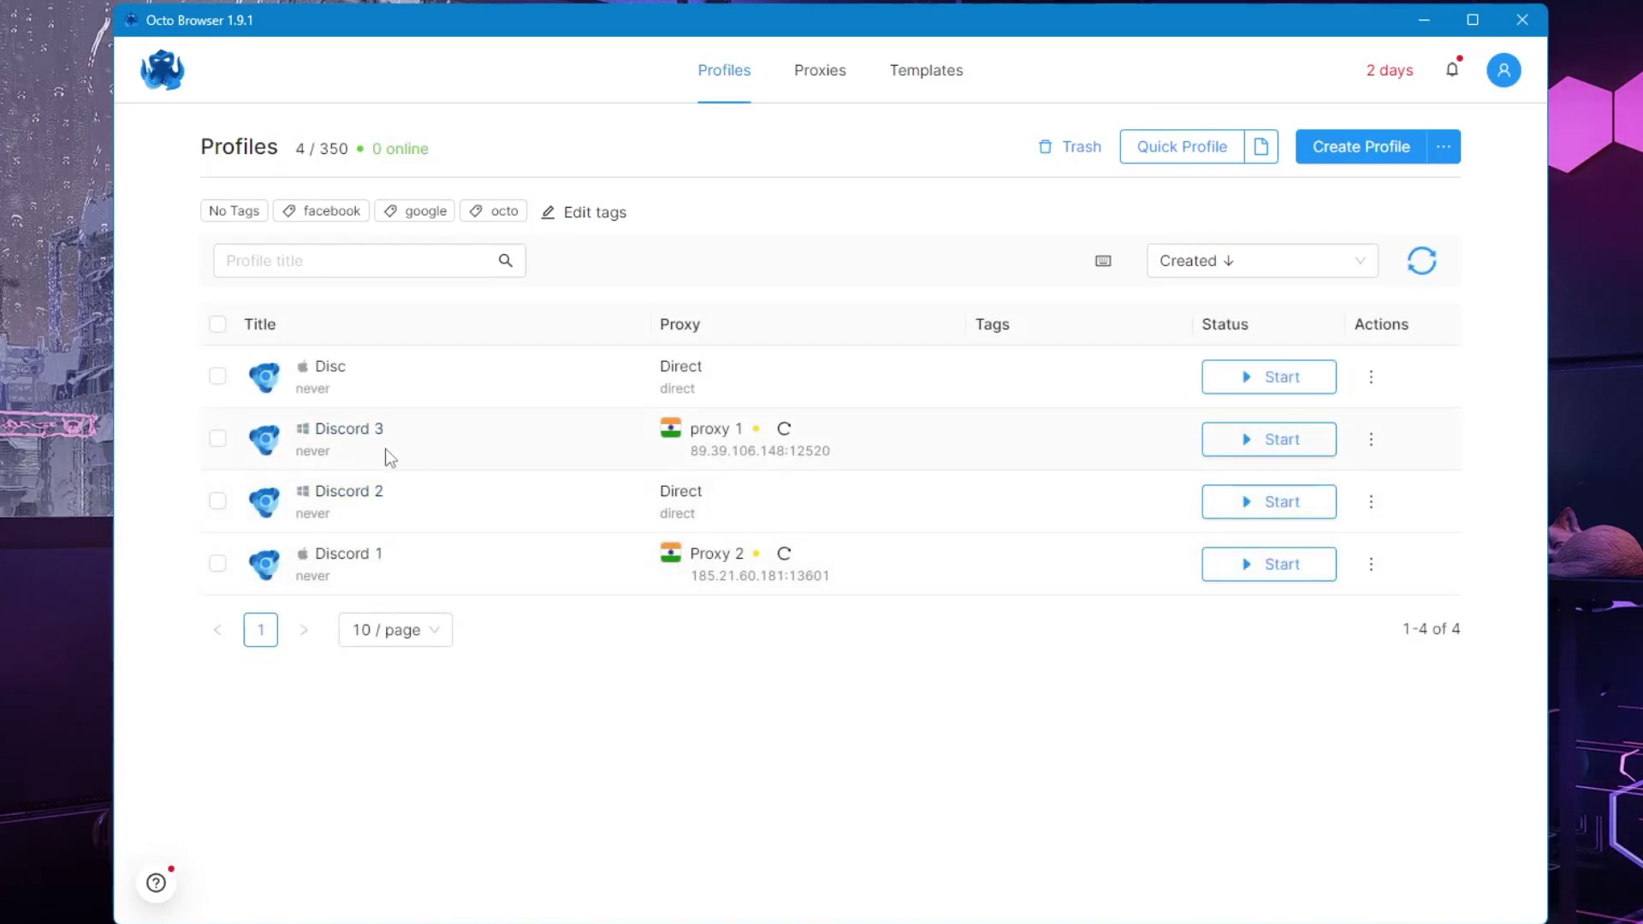
Launch the Discord 1 profile, then search 'discord' in the Discord 2 window and open its login page
left_click(1281, 572)
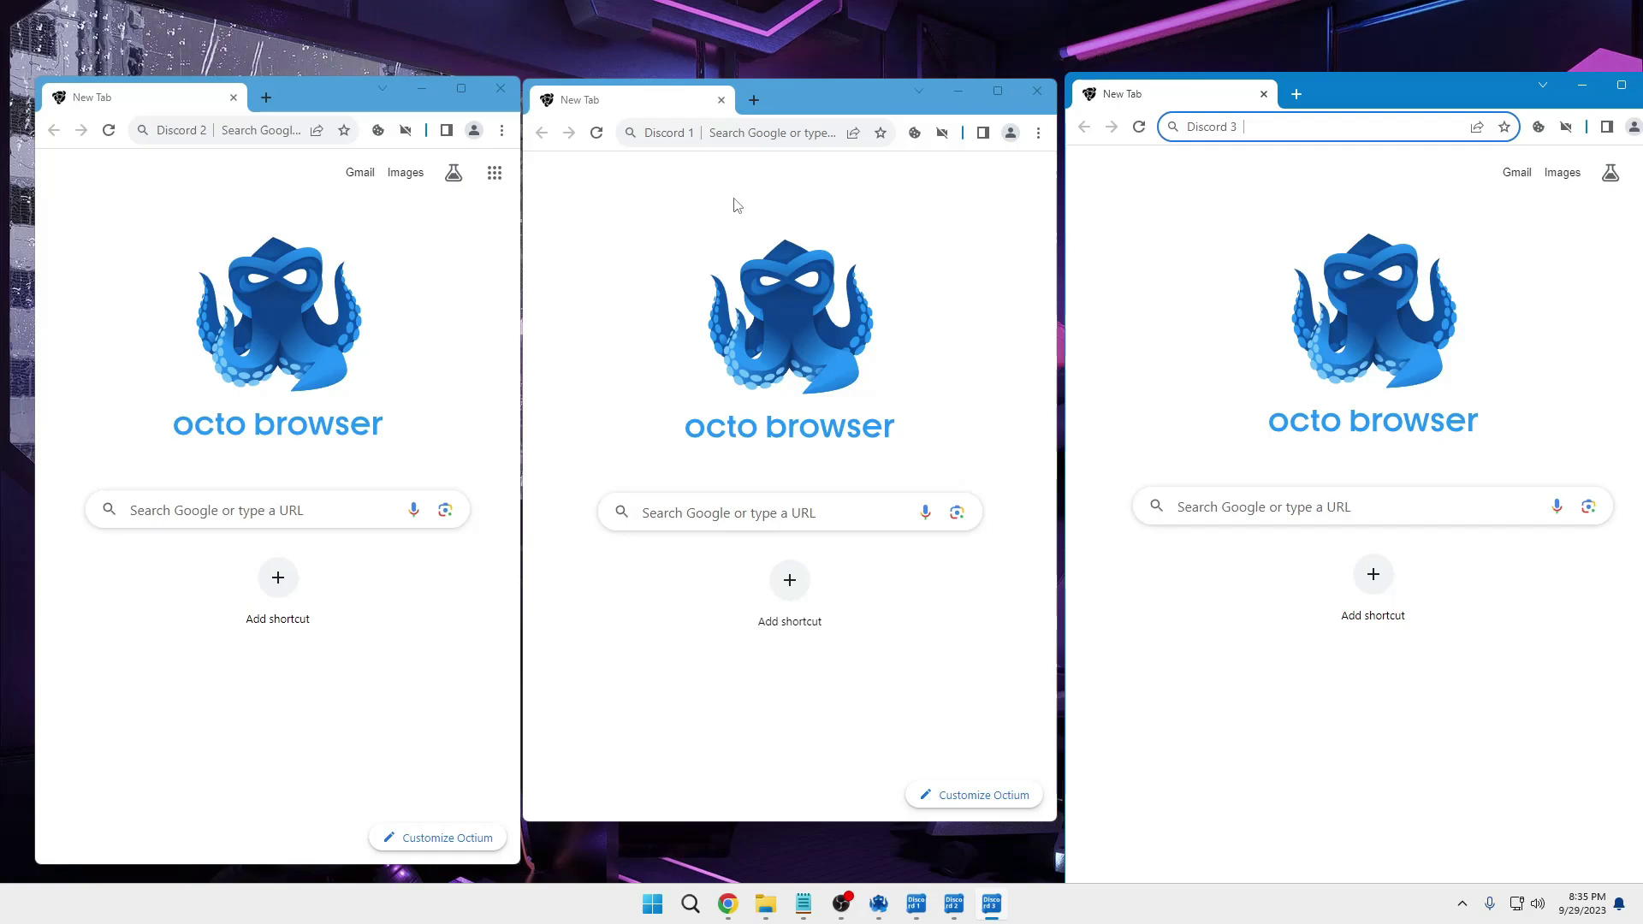
left_click(261, 130)
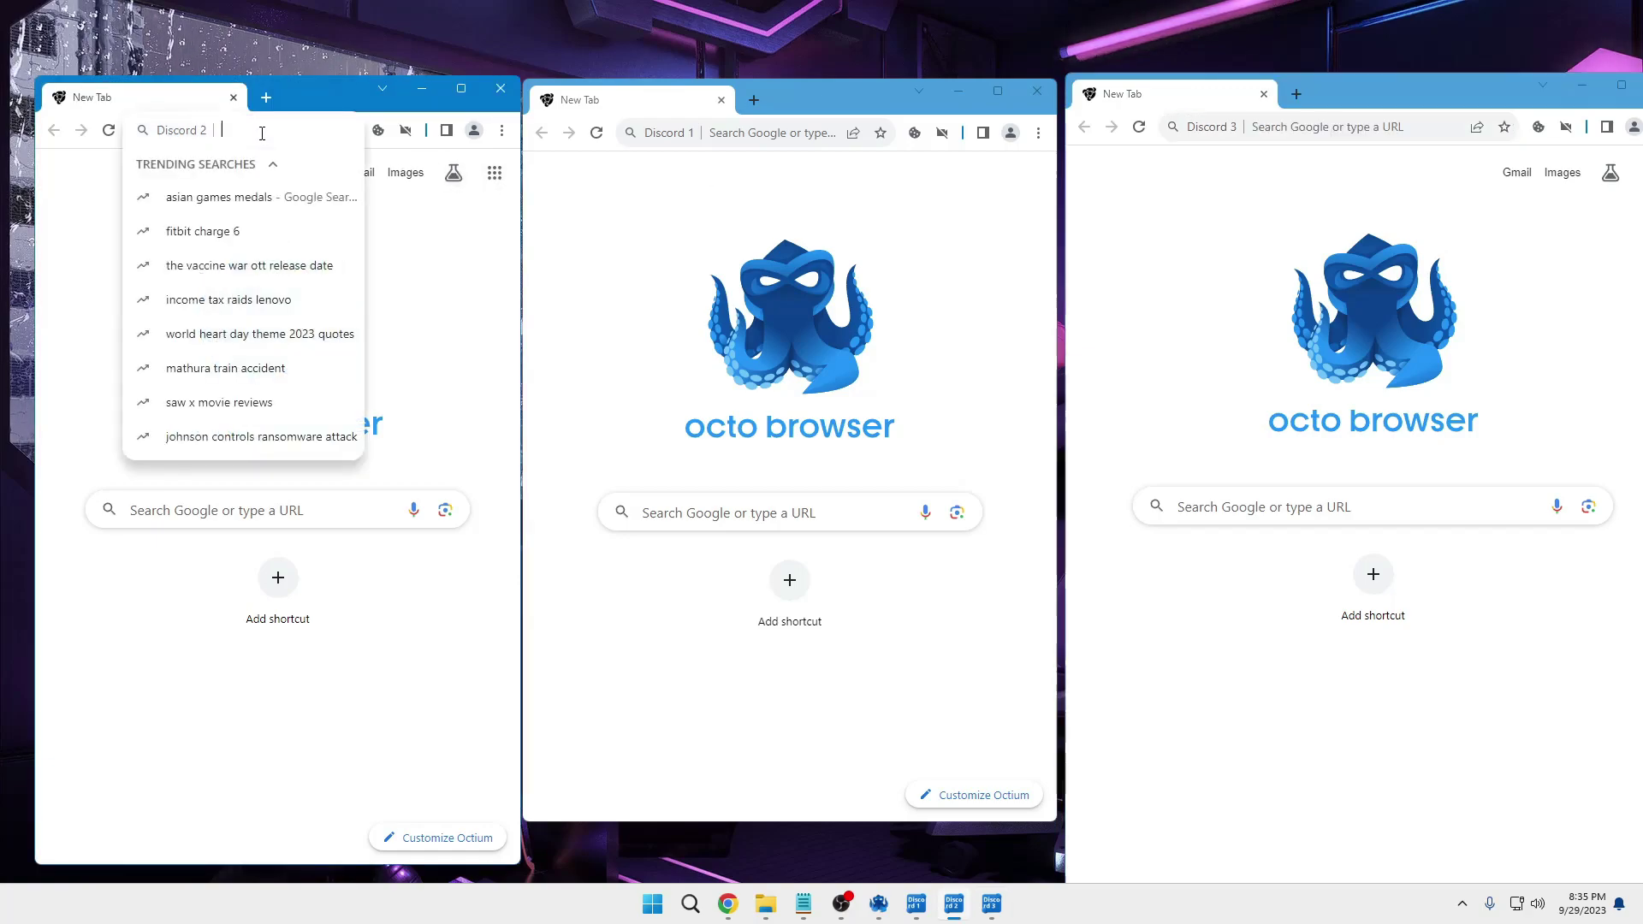
key("Escape")
type("discord")
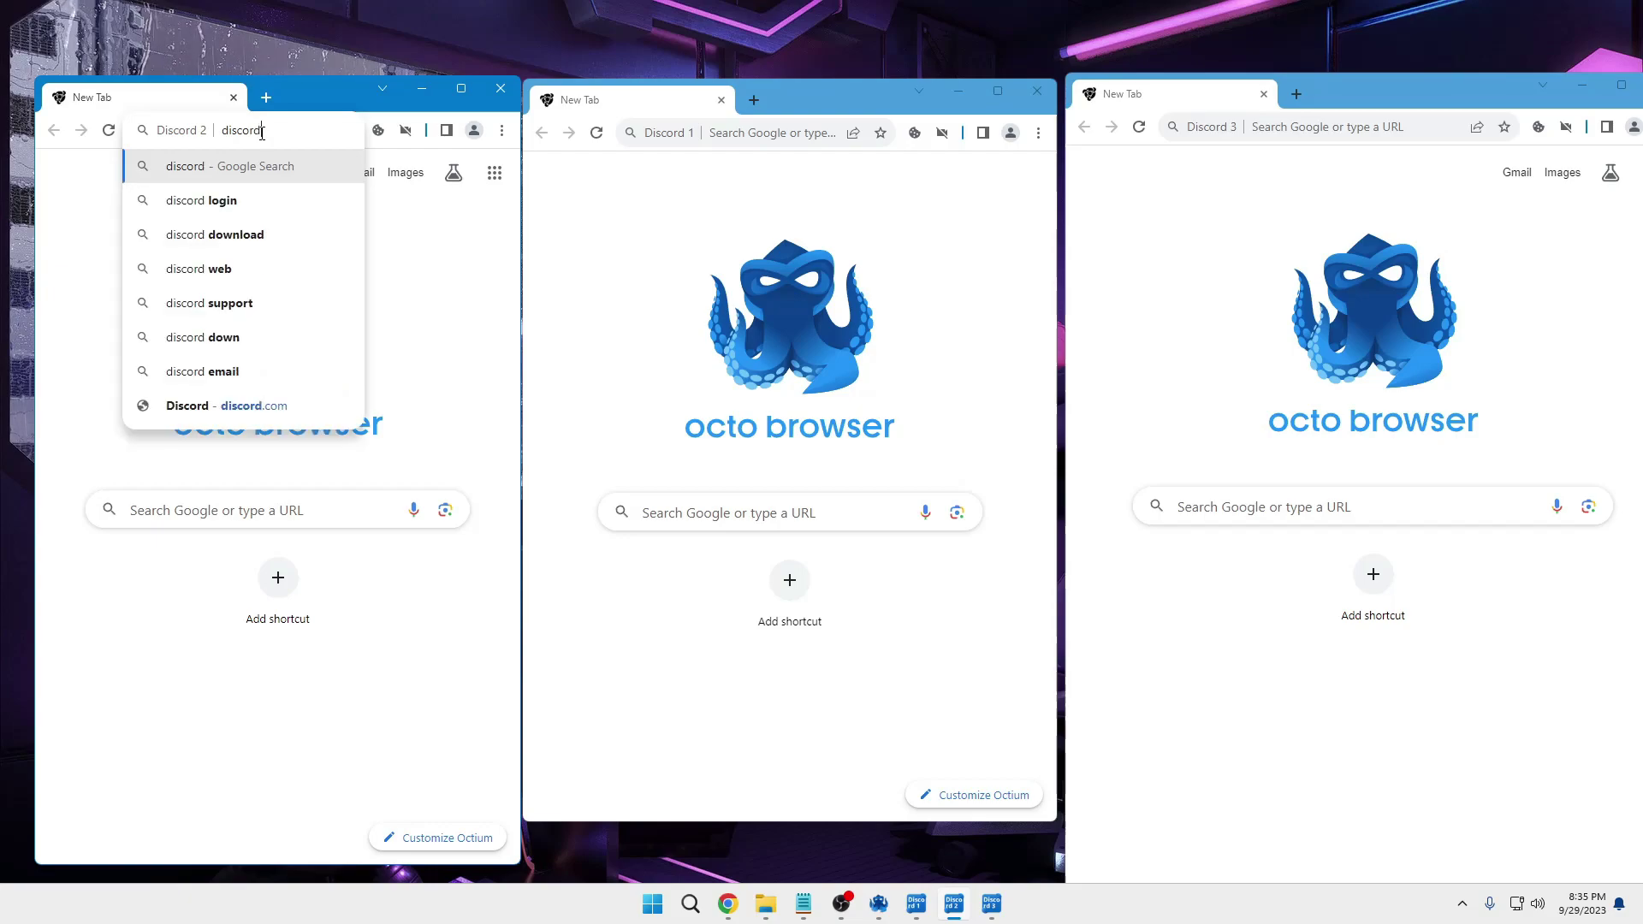
key("Return")
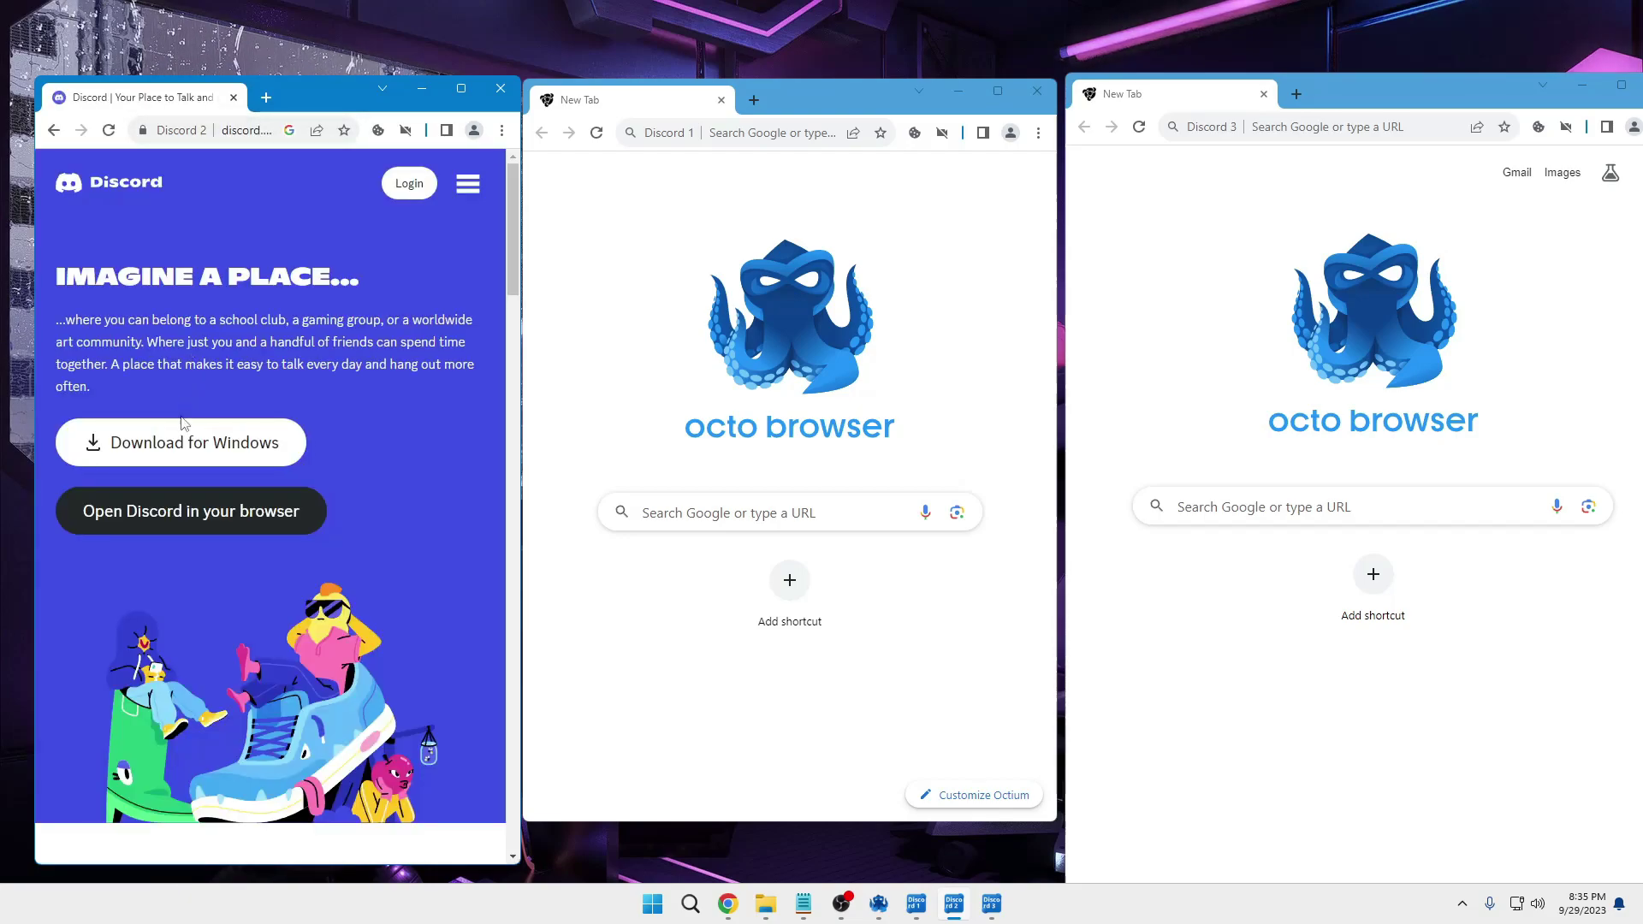
left_click(411, 195)
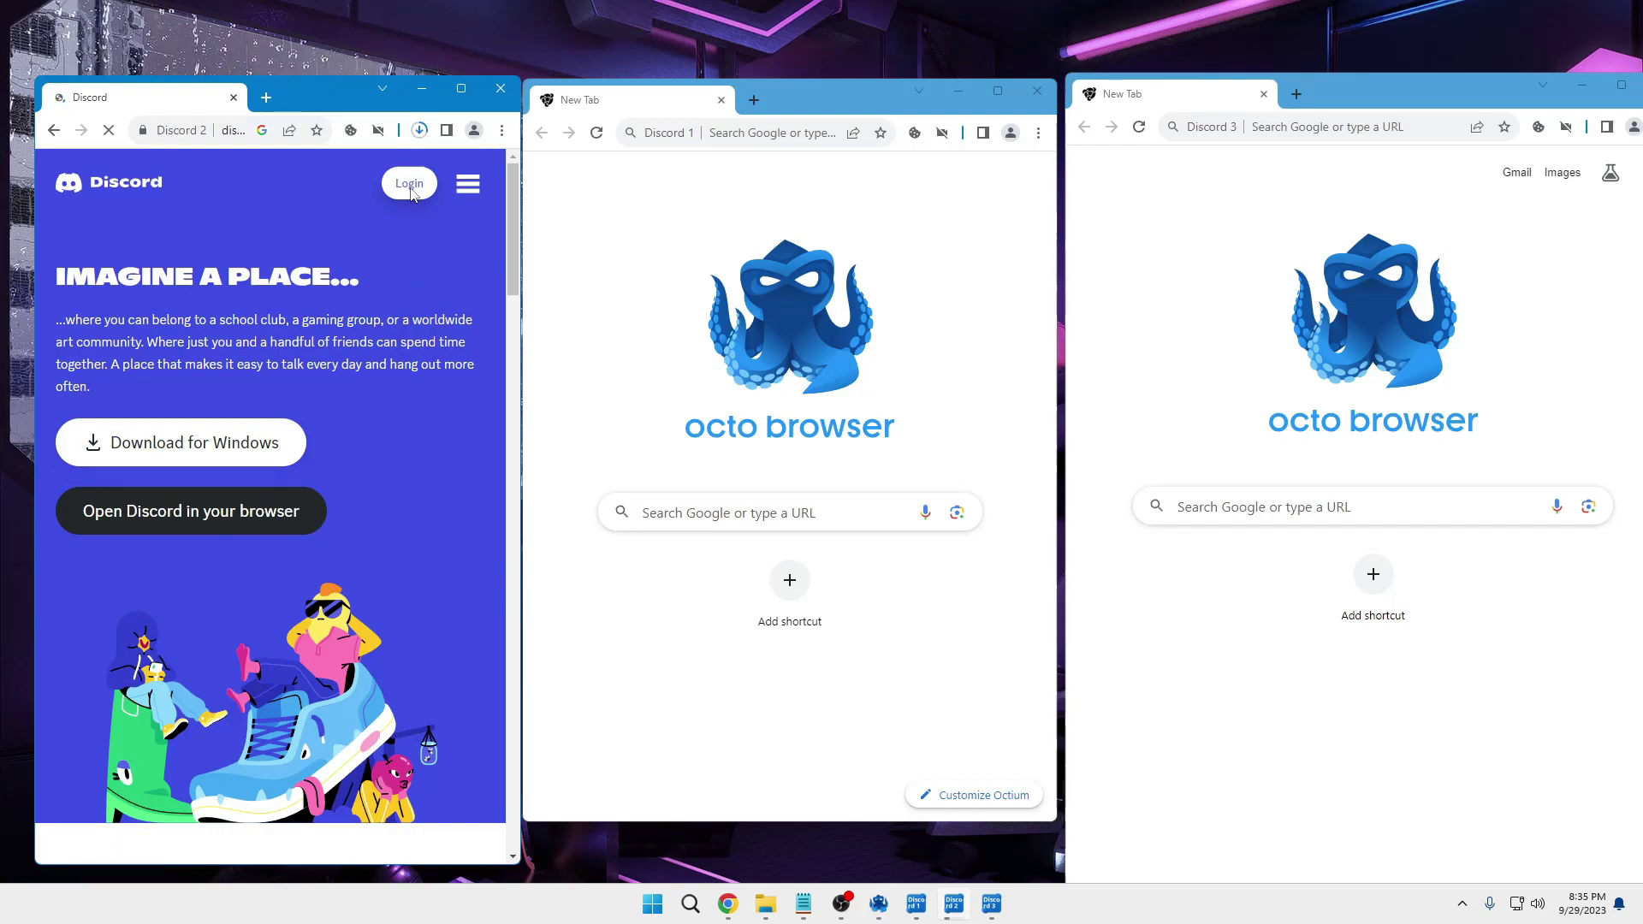
Go to discord.com in the Discord 1 window and begin entering 'discor' in the Discord 3 window
left_click(747, 134)
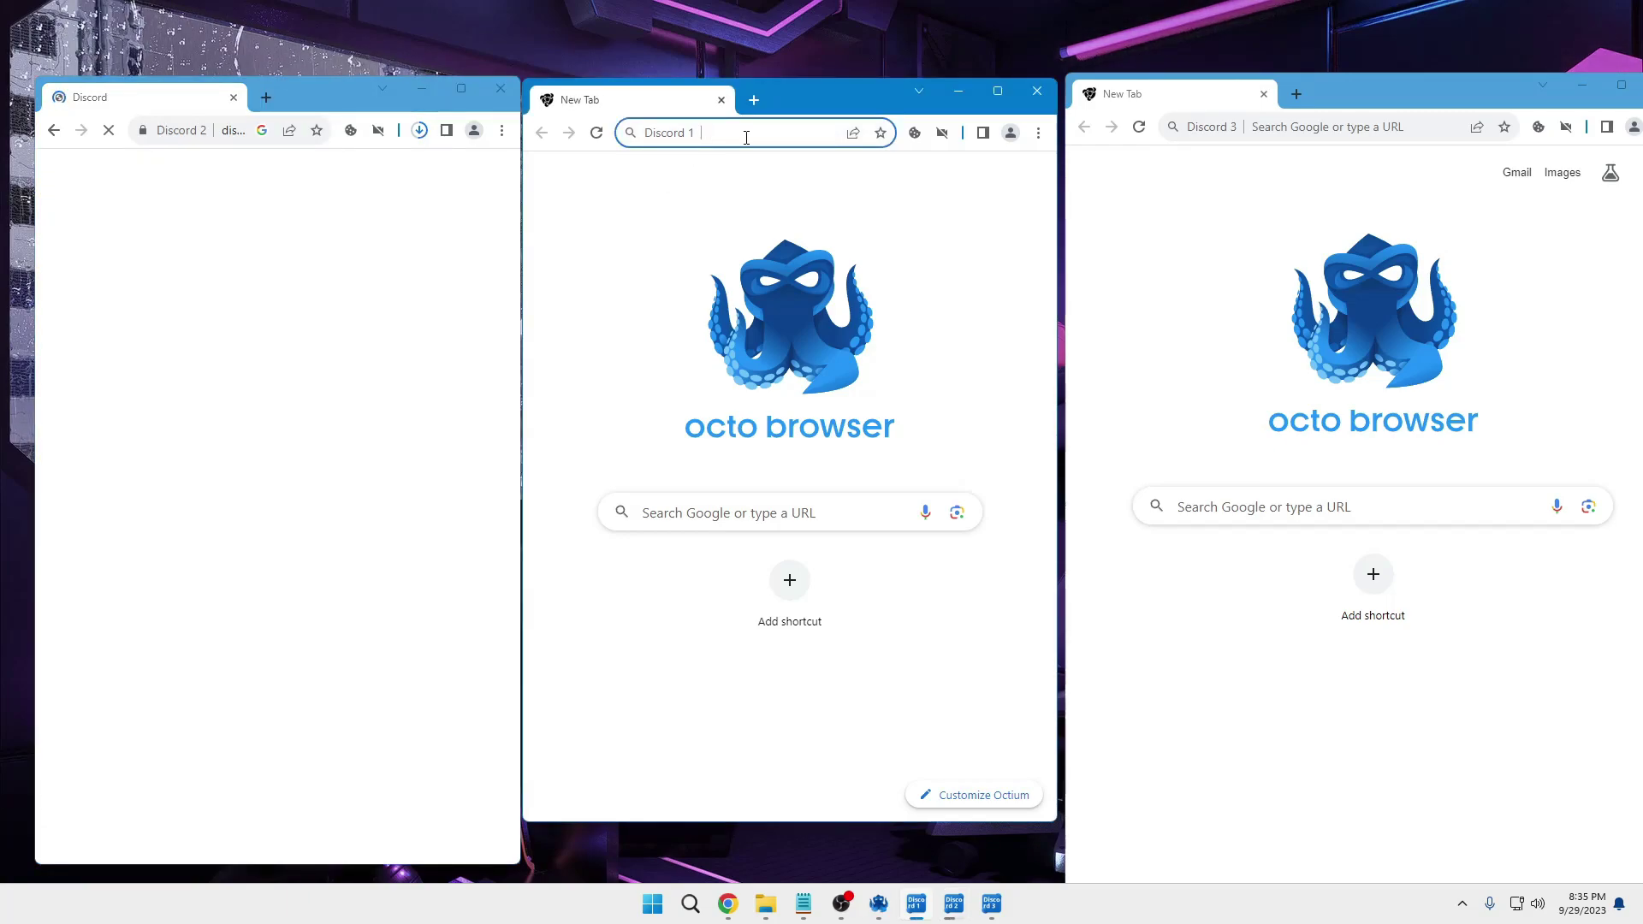
type("discord.com")
key("Return")
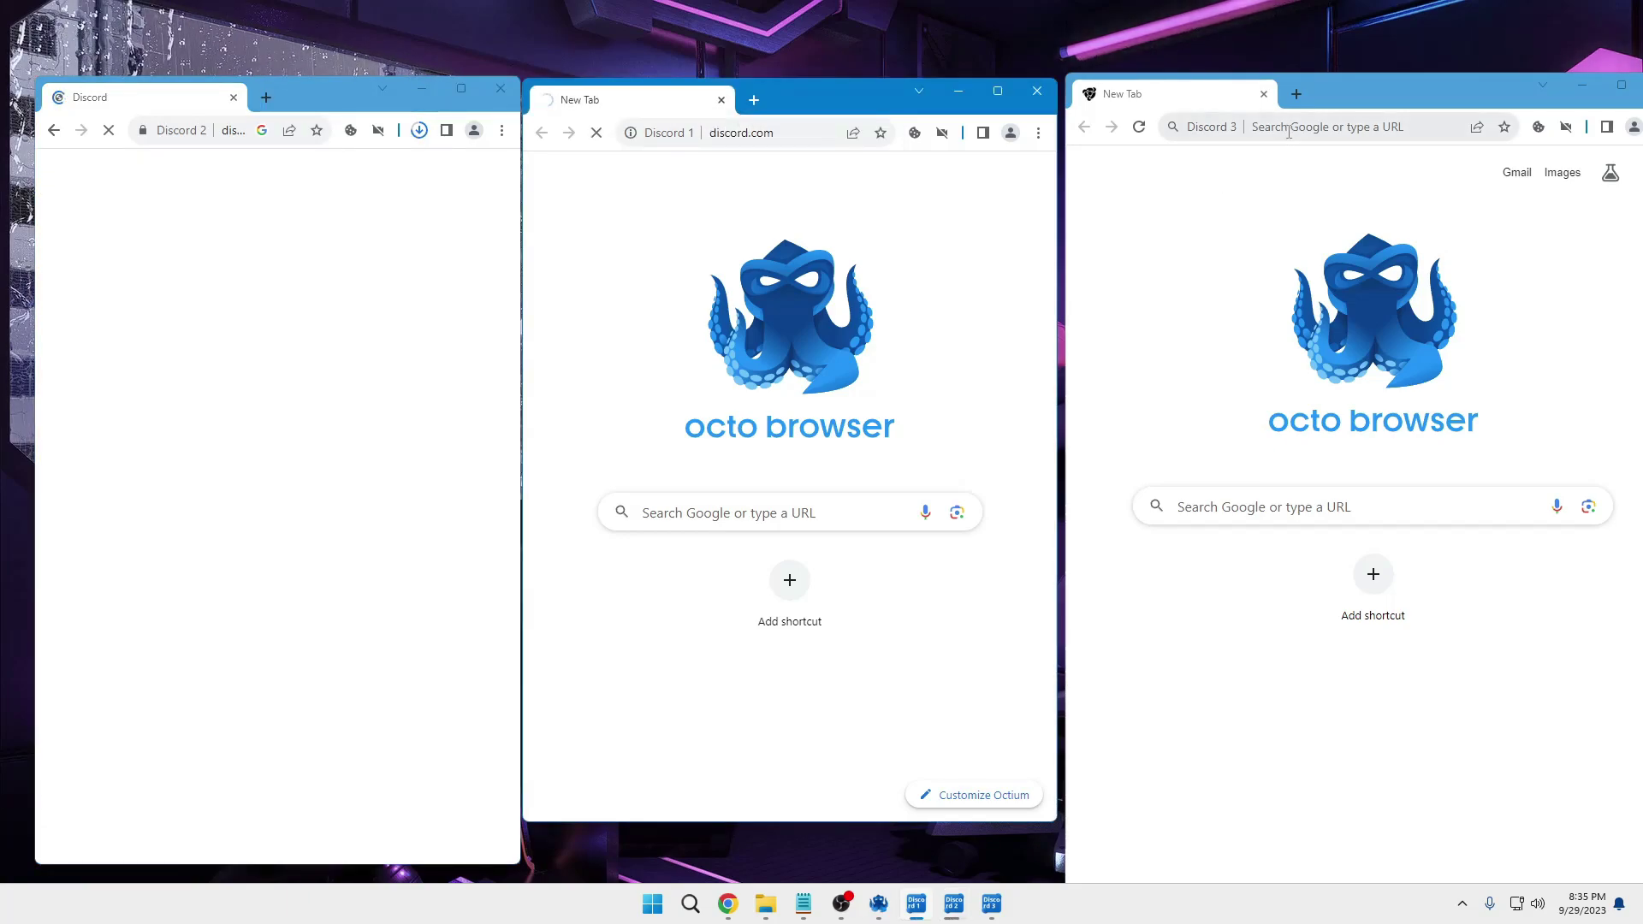
left_click(1288, 128)
type("discord.com/login")
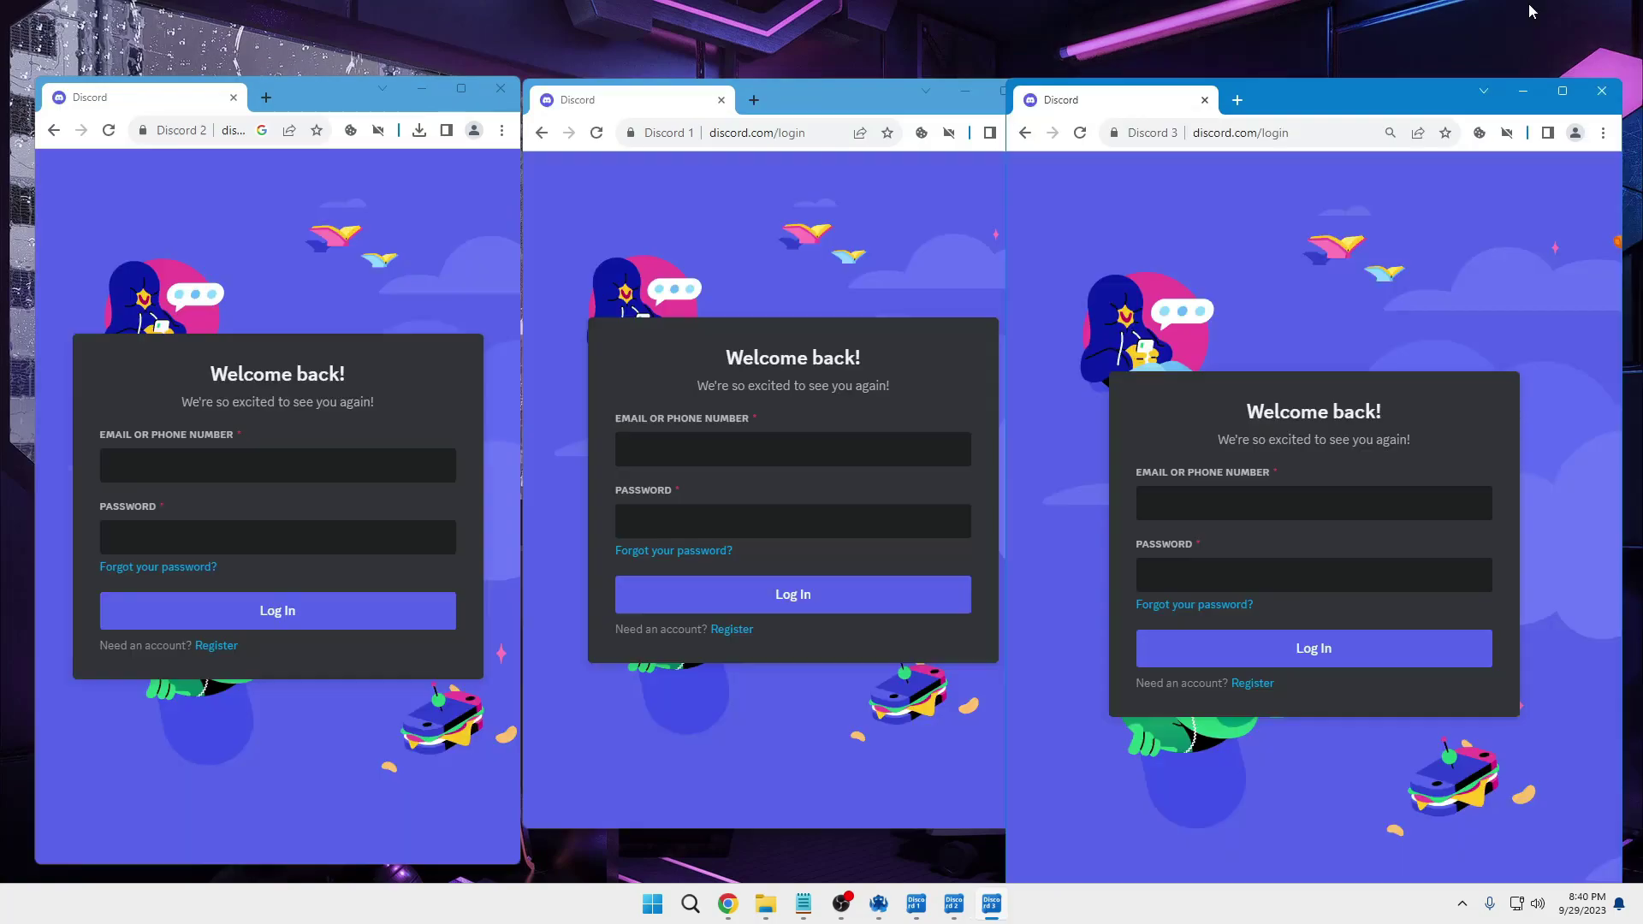